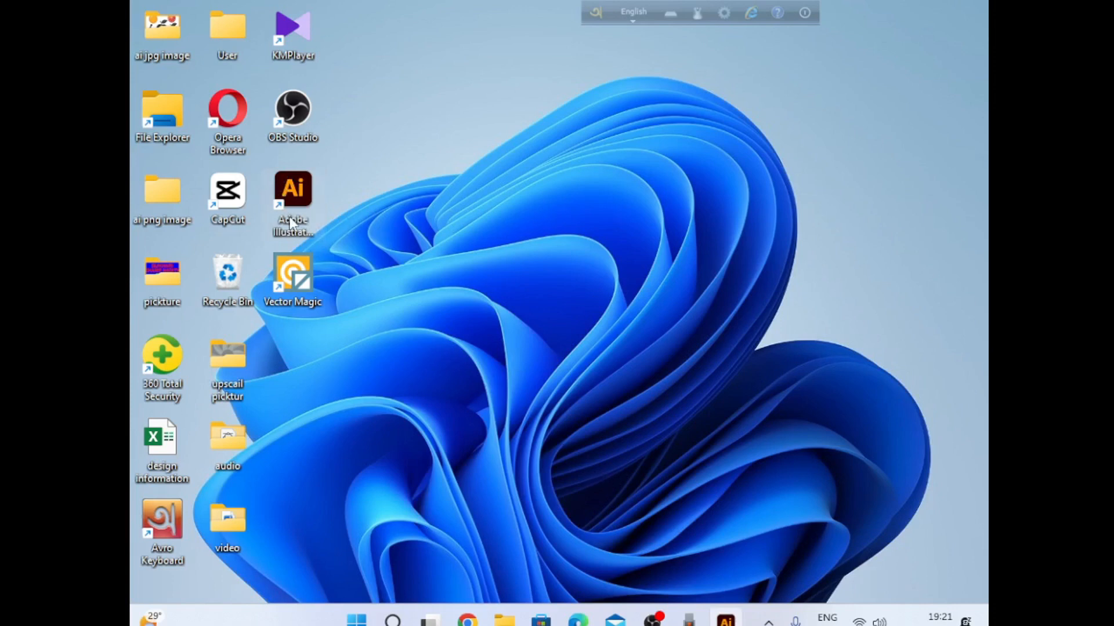
Close the running Illustrator session without saving Untitled-1, and launch Adobe Illustrator again from the desktop.
{"action": "left_click", "coordinate": [730, 622]}
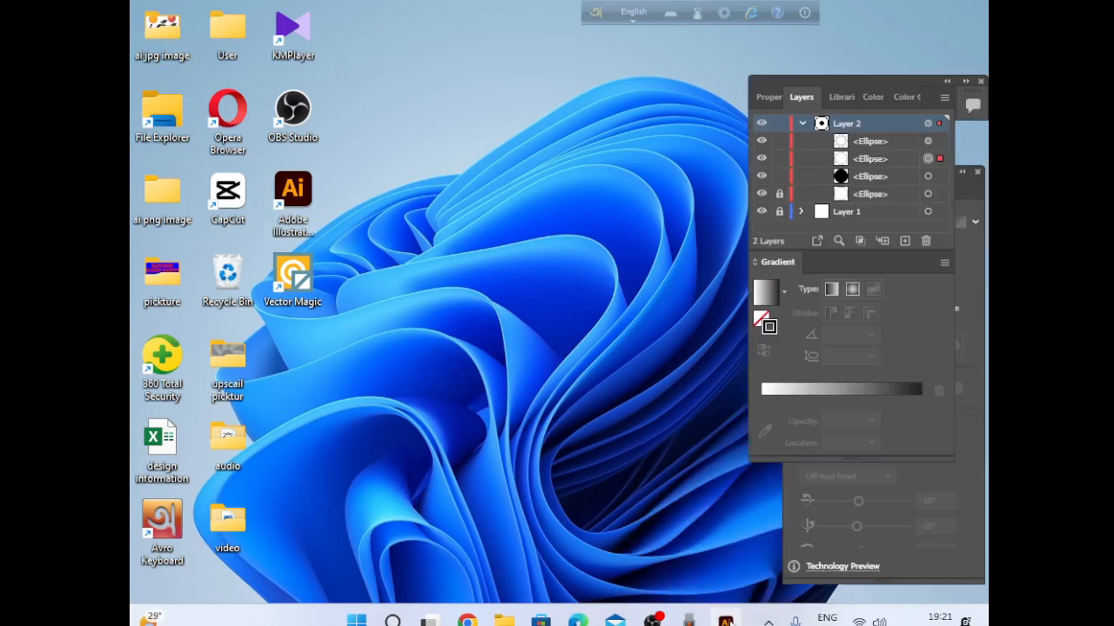
{"action": "left_click", "coordinate": [974, 8]}
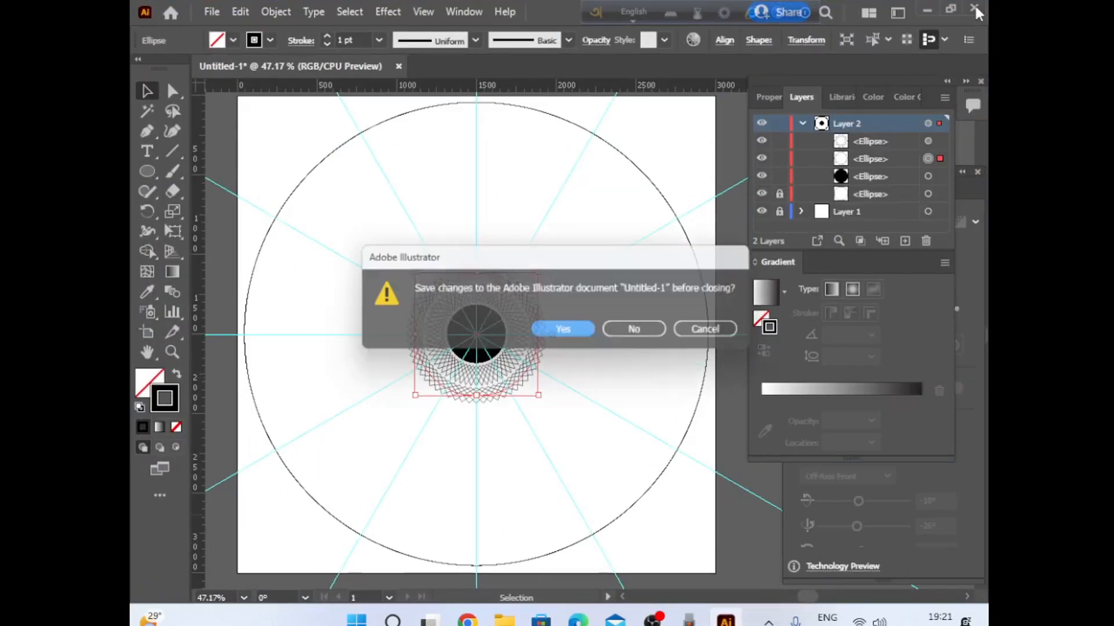
{"action": "left_click", "coordinate": [643, 333]}
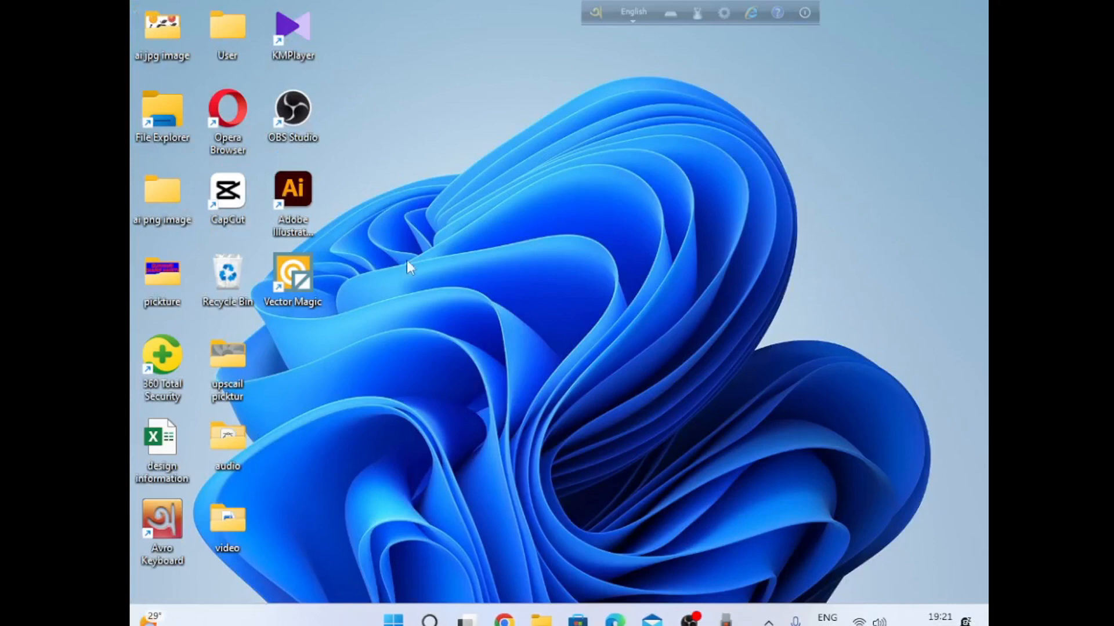
{"action": "double_click", "coordinate": [292, 190]}
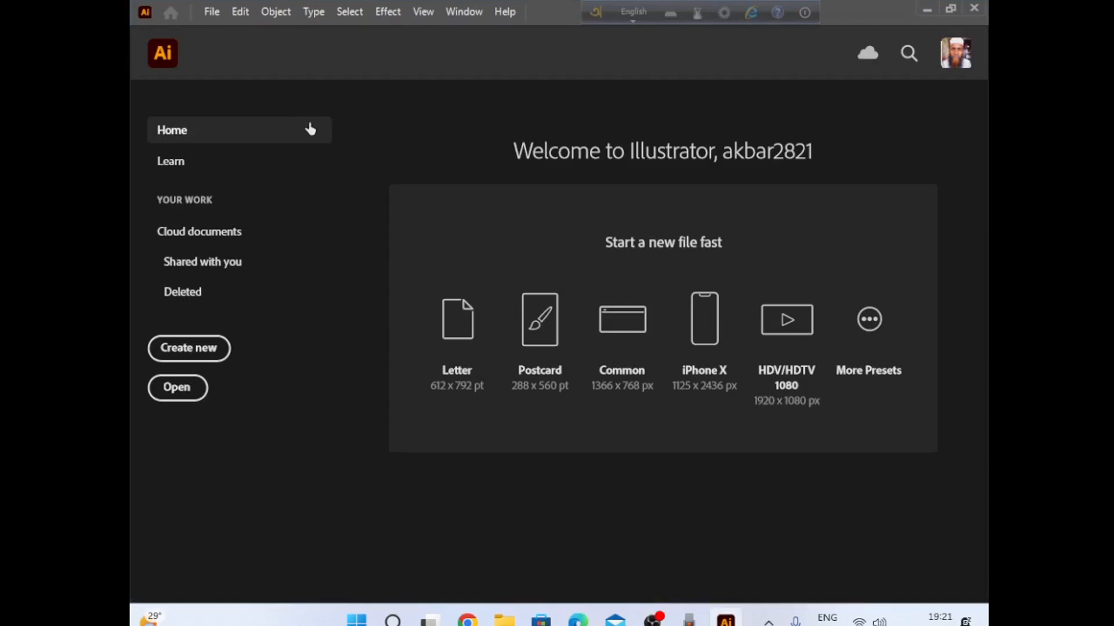
Create a new 3000 x 3000 px document in RGB color mode with one artboard.
{"action": "left_click", "coordinate": [189, 348]}
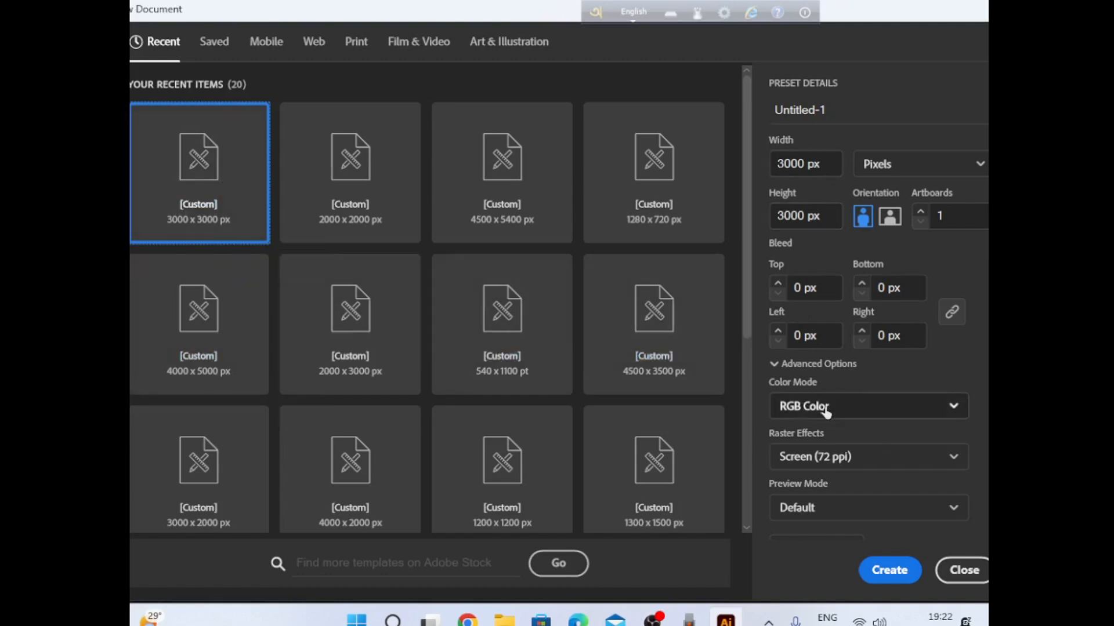
{"action": "left_click", "coordinate": [889, 575]}
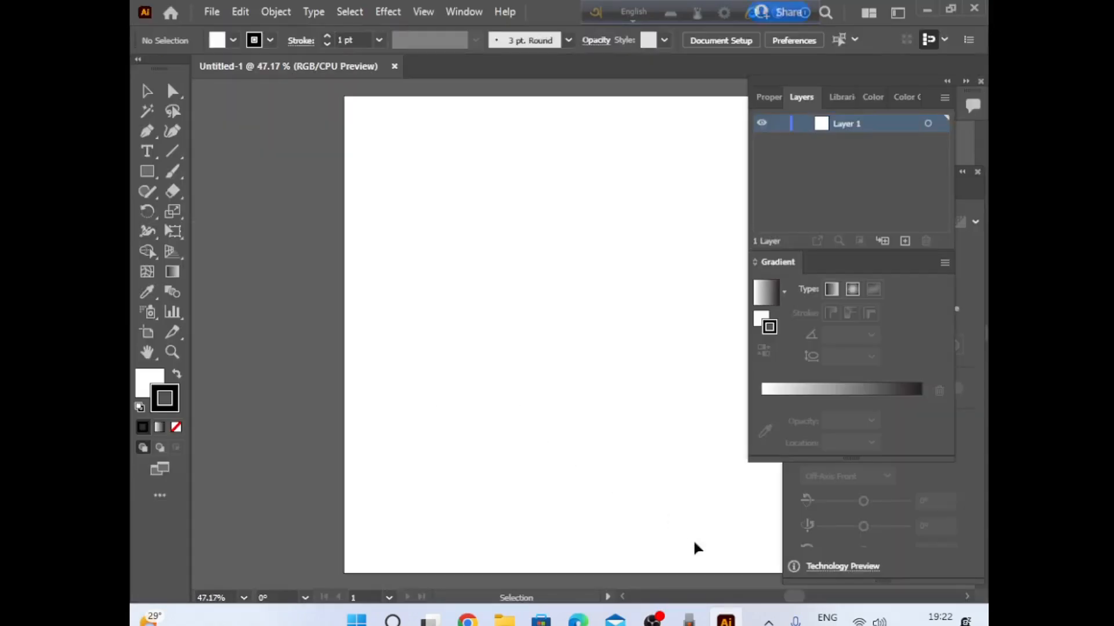
{"action": "left_click_drag", "start_coordinate": [801, 597], "coordinate": [814, 607]}
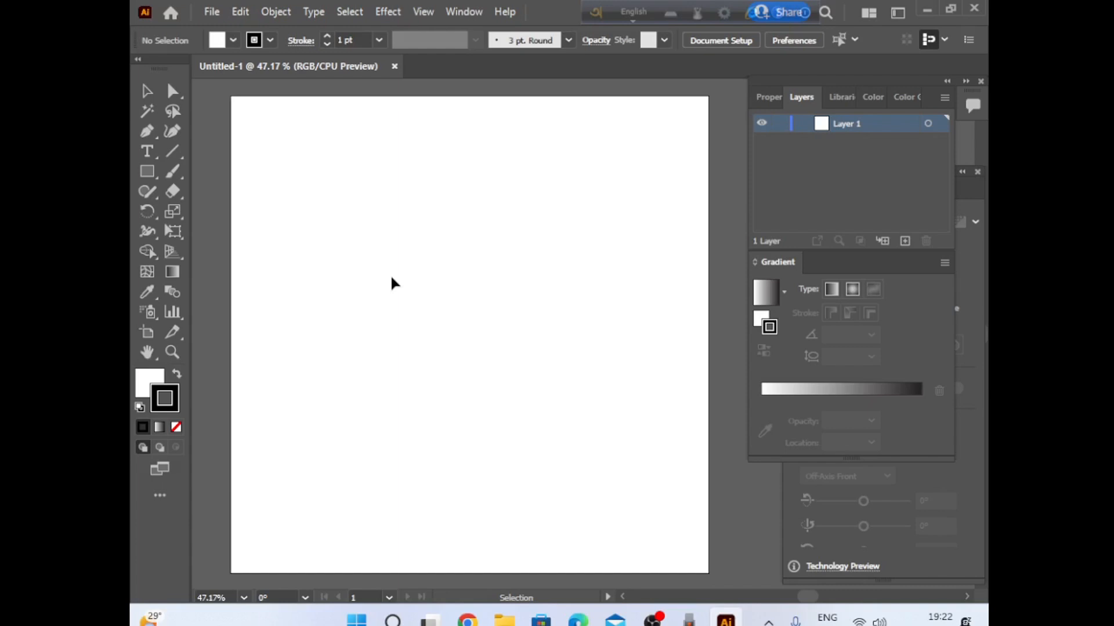
Show the rulers, add a vertical guide, and center it horizontally on the artboard.
{"action": "key", "text": "a"}
{"action": "key", "text": "v"}
{"action": "key", "text": "ctrl+r"}
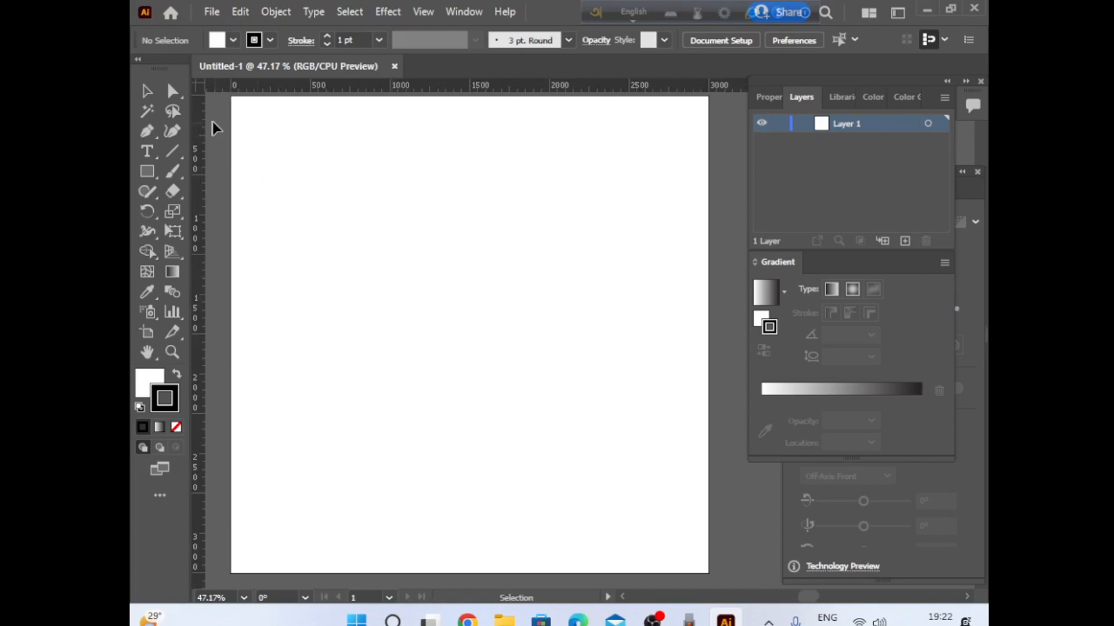
{"action": "left_click_drag", "start_coordinate": [205, 123], "coordinate": [484, 168]}
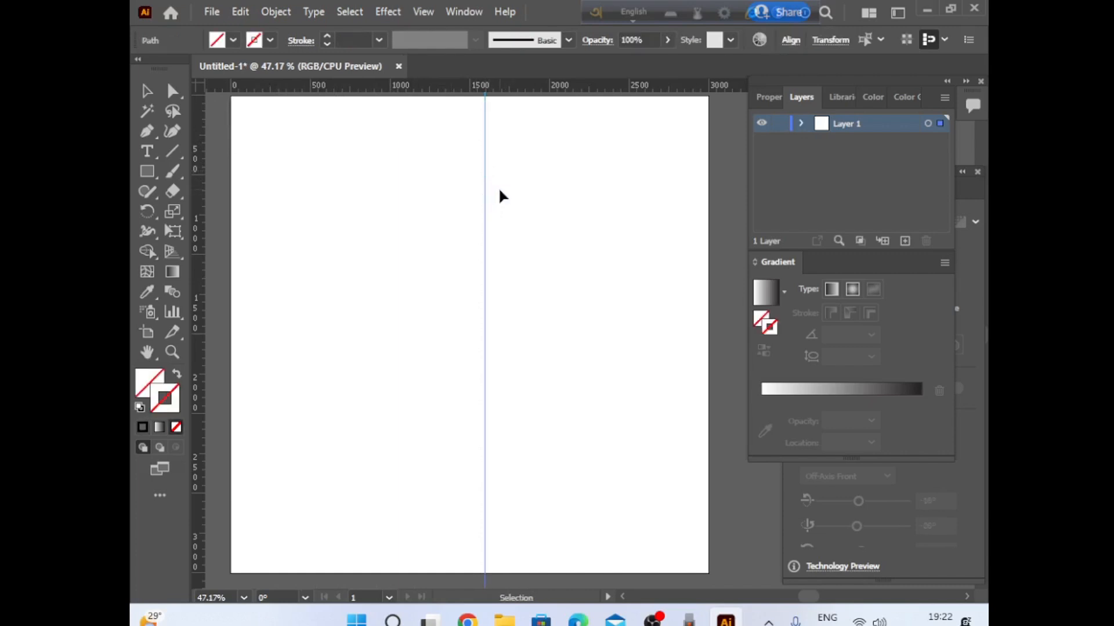
{"action": "left_click", "coordinate": [485, 239]}
{"action": "left_click", "coordinate": [791, 40]}
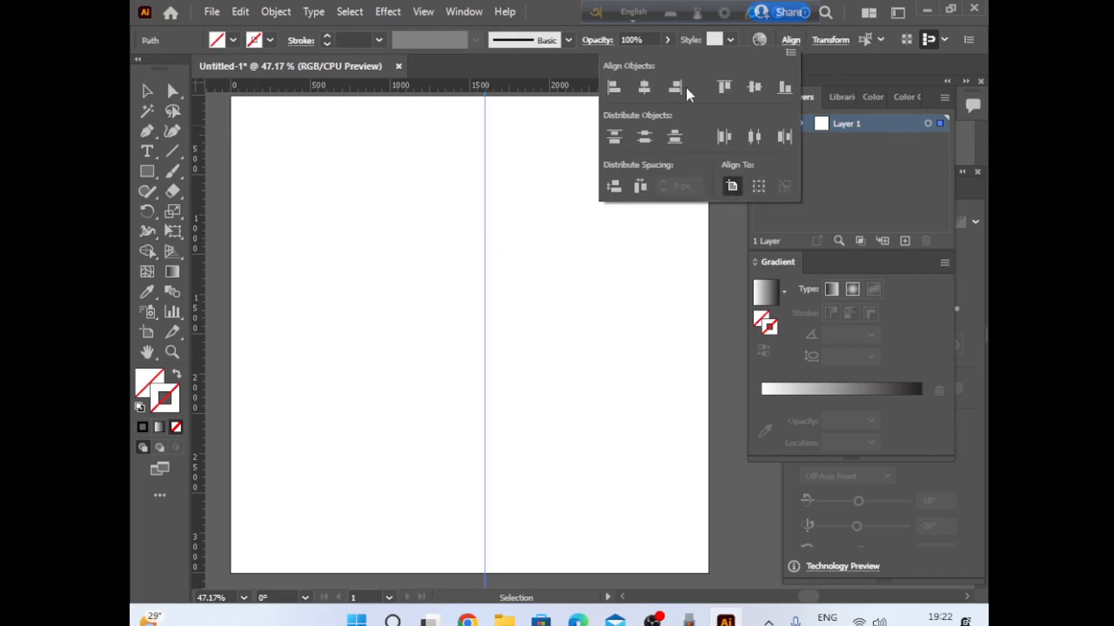
{"action": "left_click", "coordinate": [645, 87]}
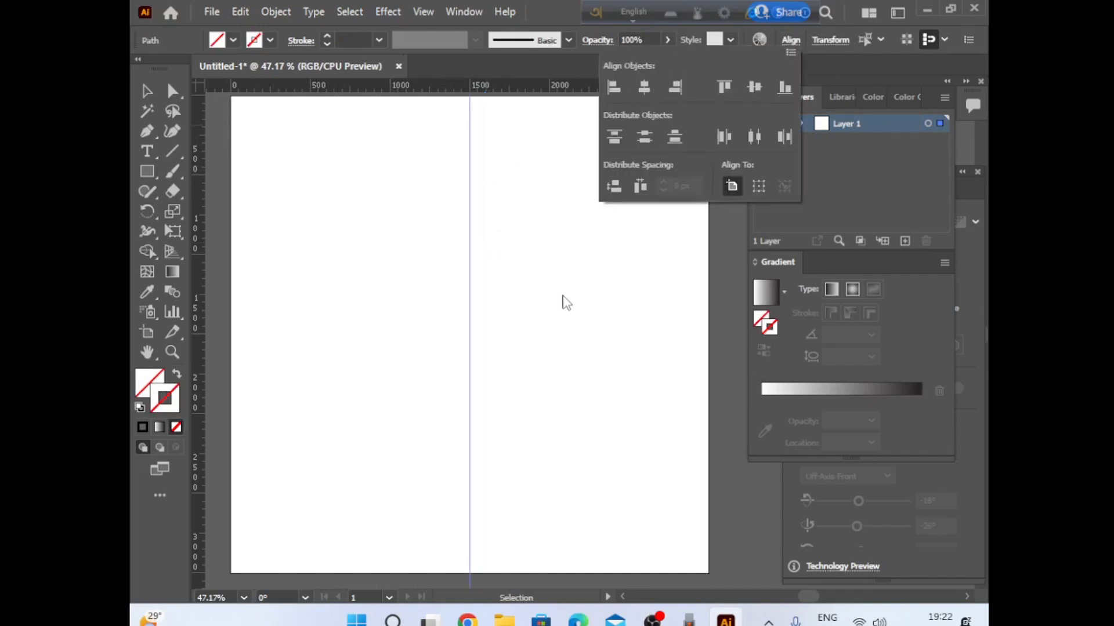
Make a copy of the centered vertical guide rotated by 30°.
{"action": "right_click", "coordinate": [469, 230]}
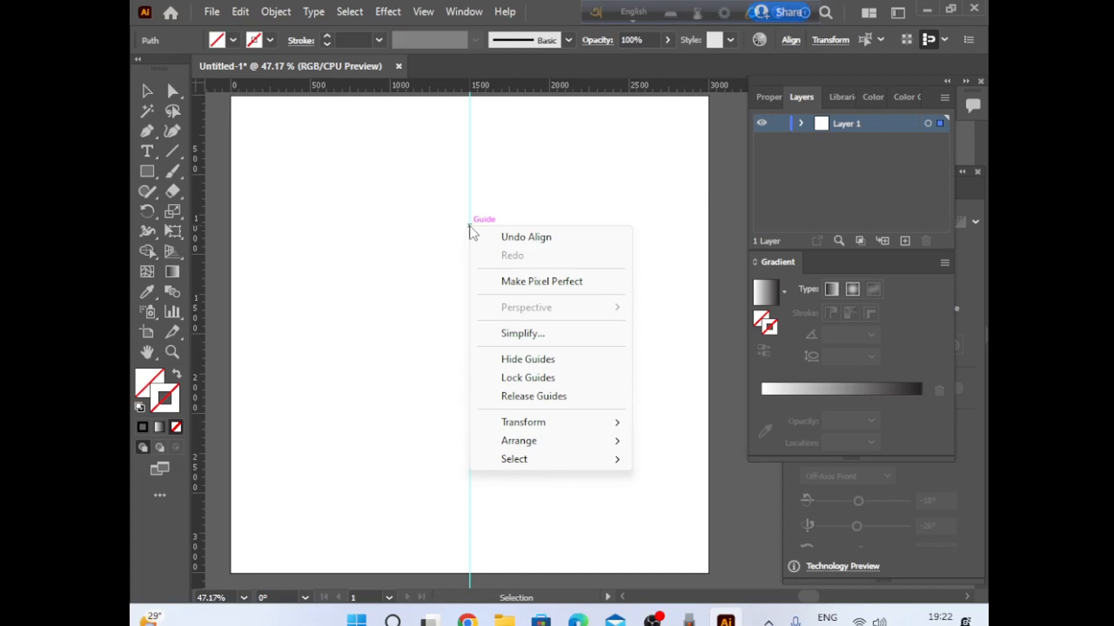
{"action": "mouse_move", "coordinate": [520, 423]}
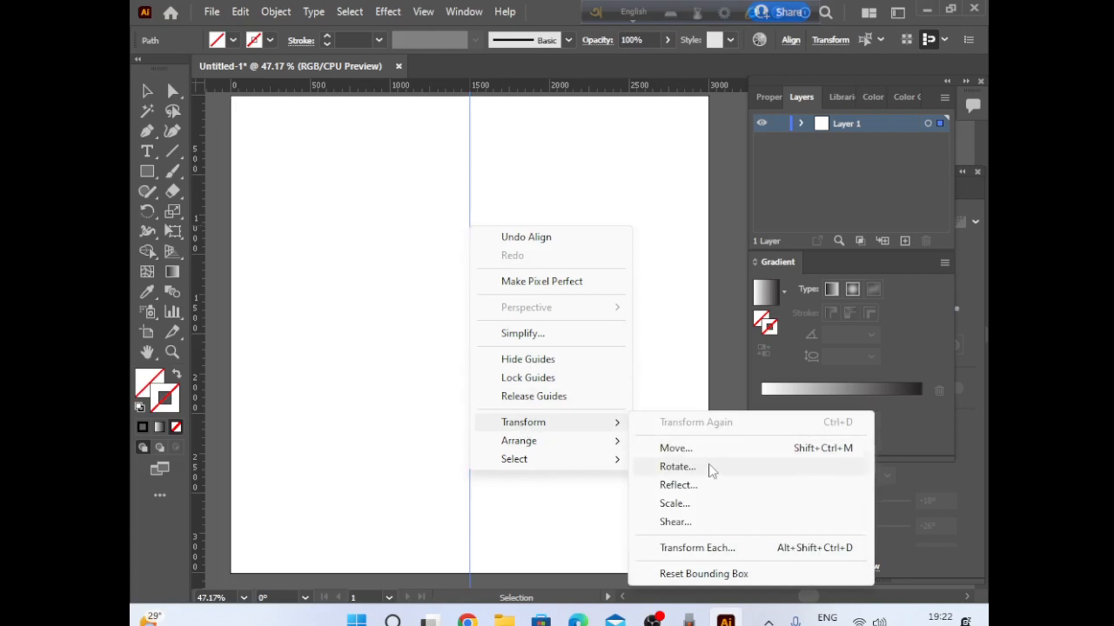
{"action": "left_click", "coordinate": [676, 467]}
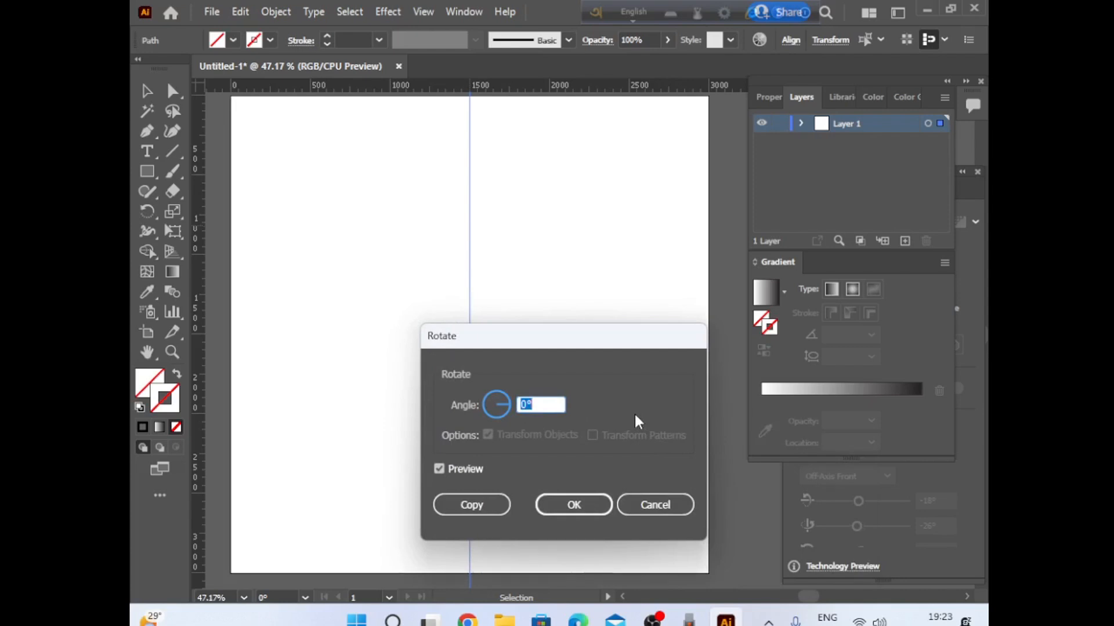
{"action": "type", "text": "30"}
{"action": "left_click", "coordinate": [470, 504]}
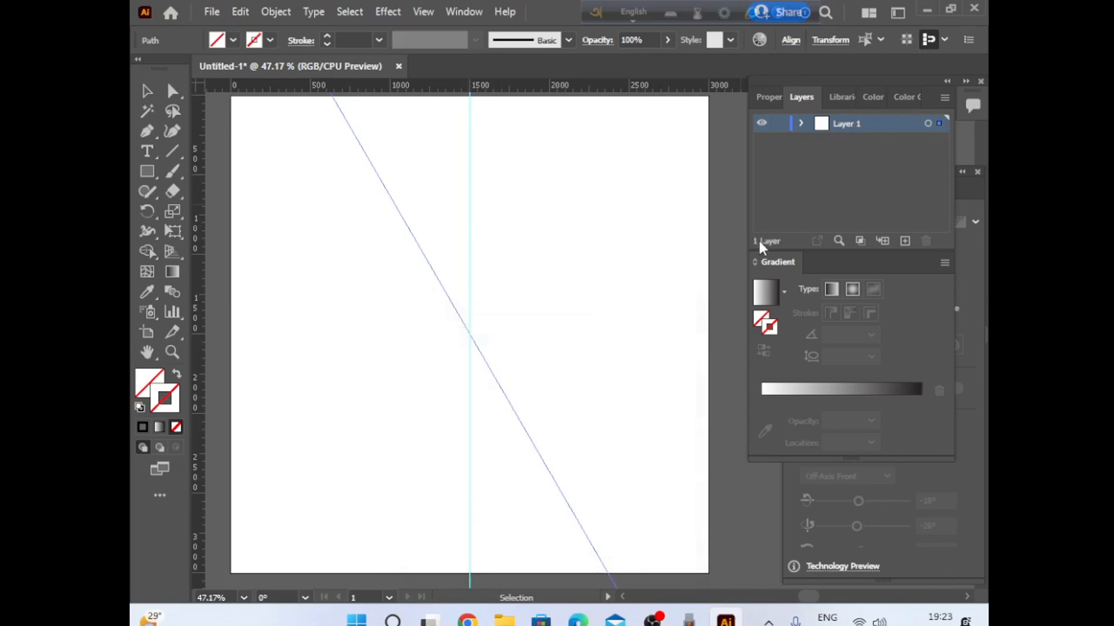
Repeat the rotated guide copy four times to divide the artboard into twelve equal sectors.
{"action": "key", "text": "ctrl+d"}
{"action": "key", "text": "ctrl+d"}
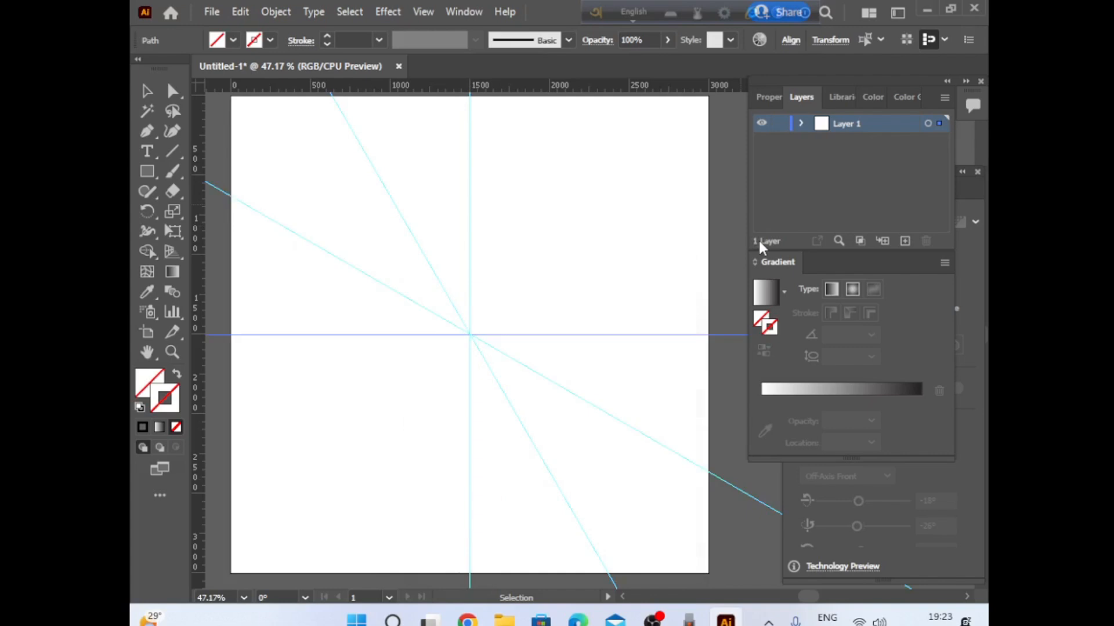
{"action": "key", "text": "ctrl+d"}
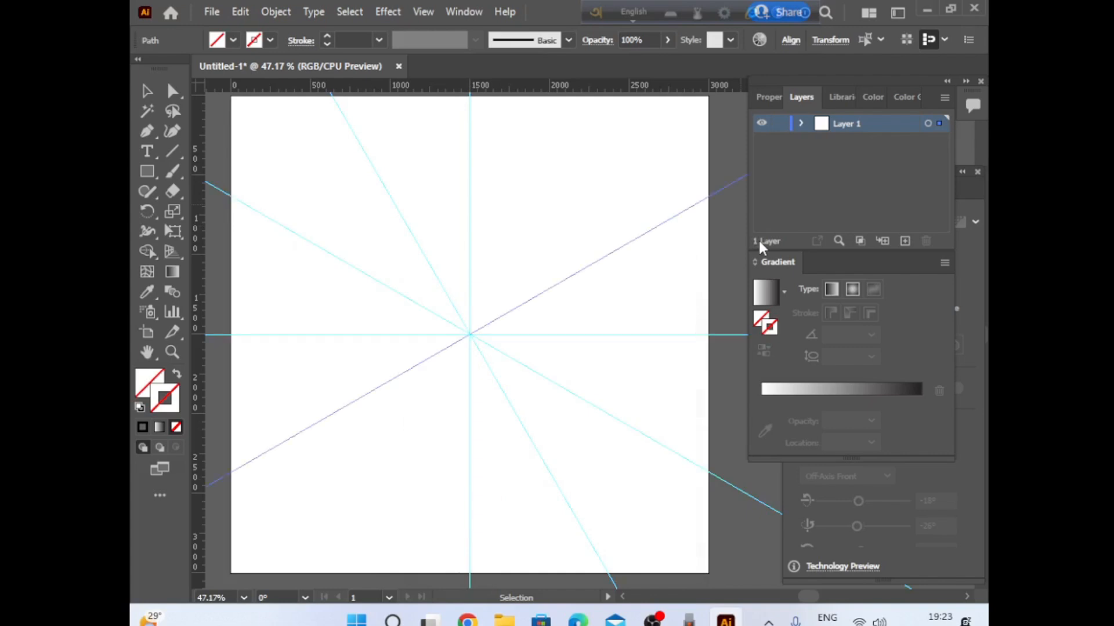
{"action": "key", "text": "ctrl+d"}
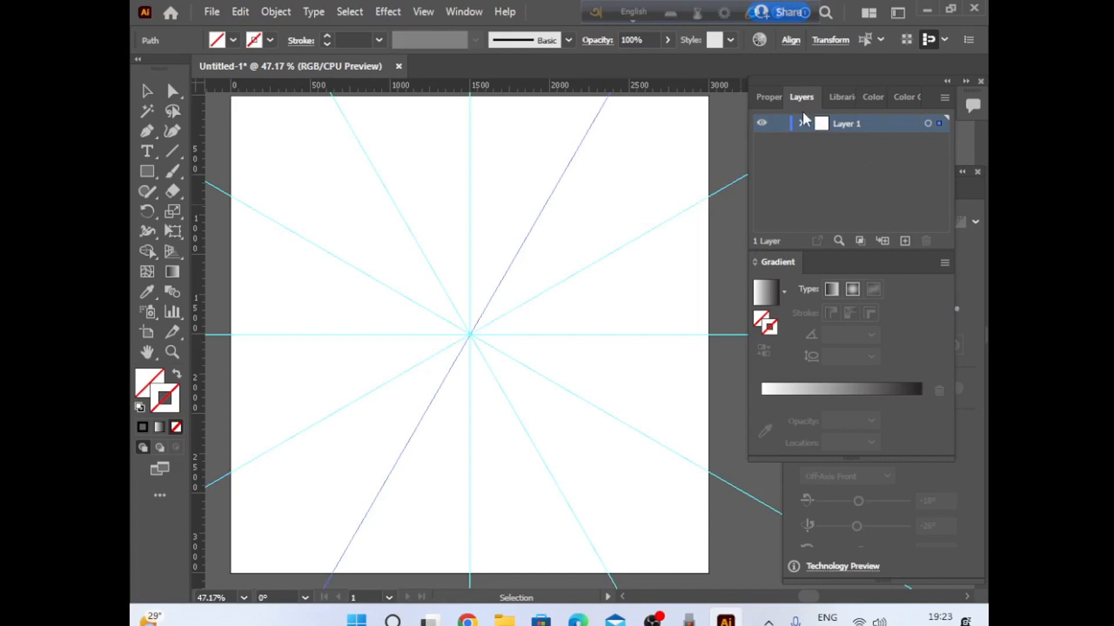
Lock Layer 1 with the guides and add a new layer above it.
{"action": "left_click", "coordinate": [779, 123]}
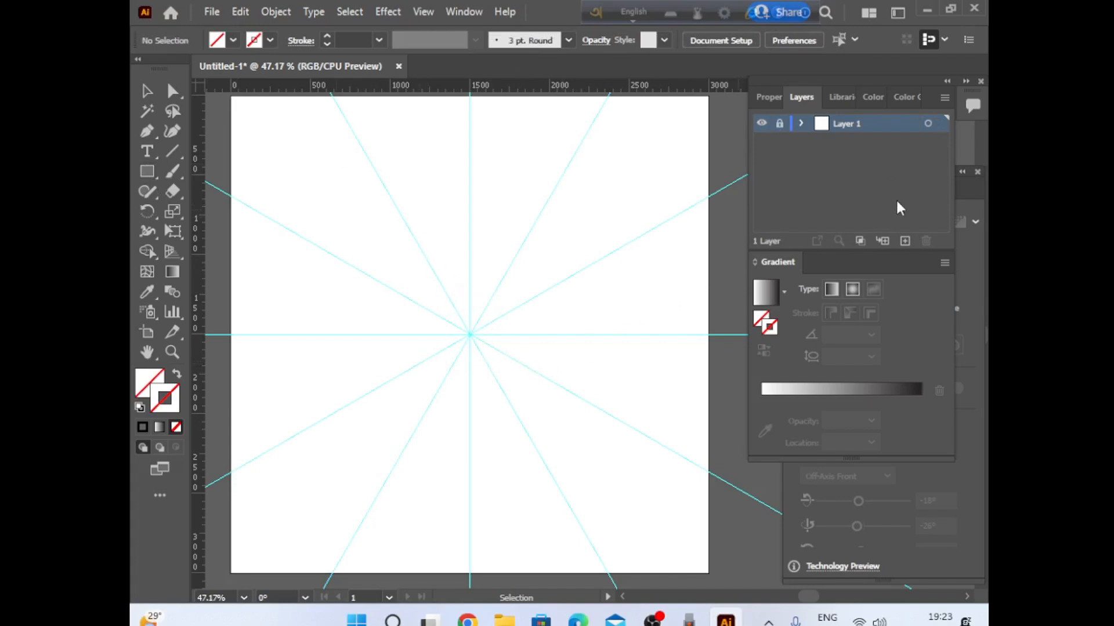
{"action": "left_click", "coordinate": [905, 241]}
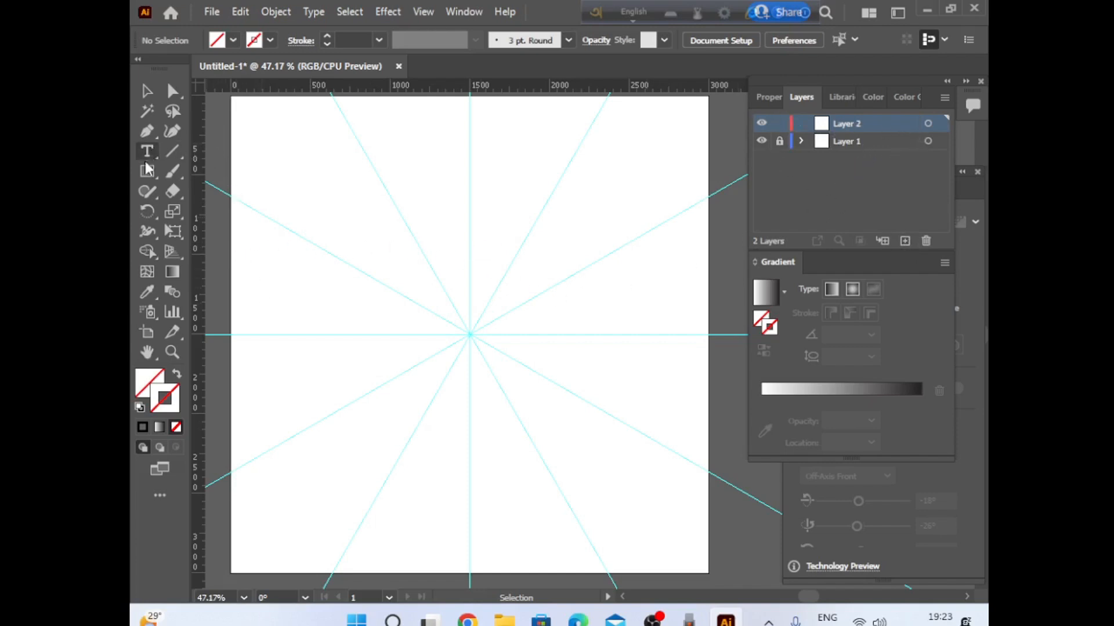
Draw a circle from the guides' intersection that nearly fills the artboard, and give it a black stroke.
{"action": "left_click_drag", "start_coordinate": [150, 175], "coordinate": [212, 218]}
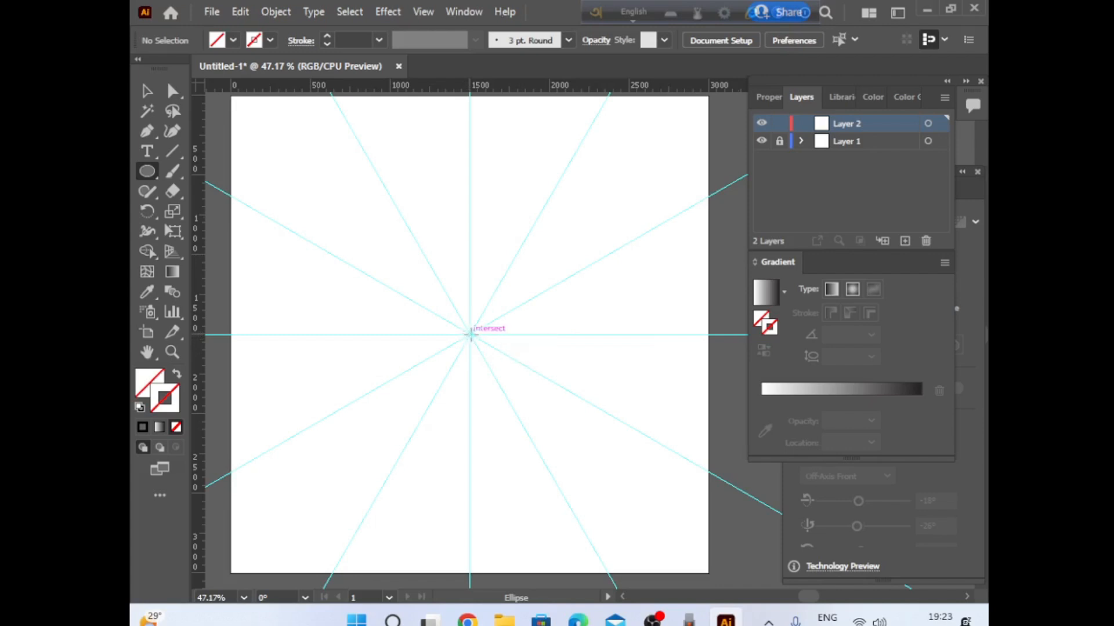
{"action": "left_click_drag", "start_coordinate": [469, 334], "coordinate": [579, 567]}
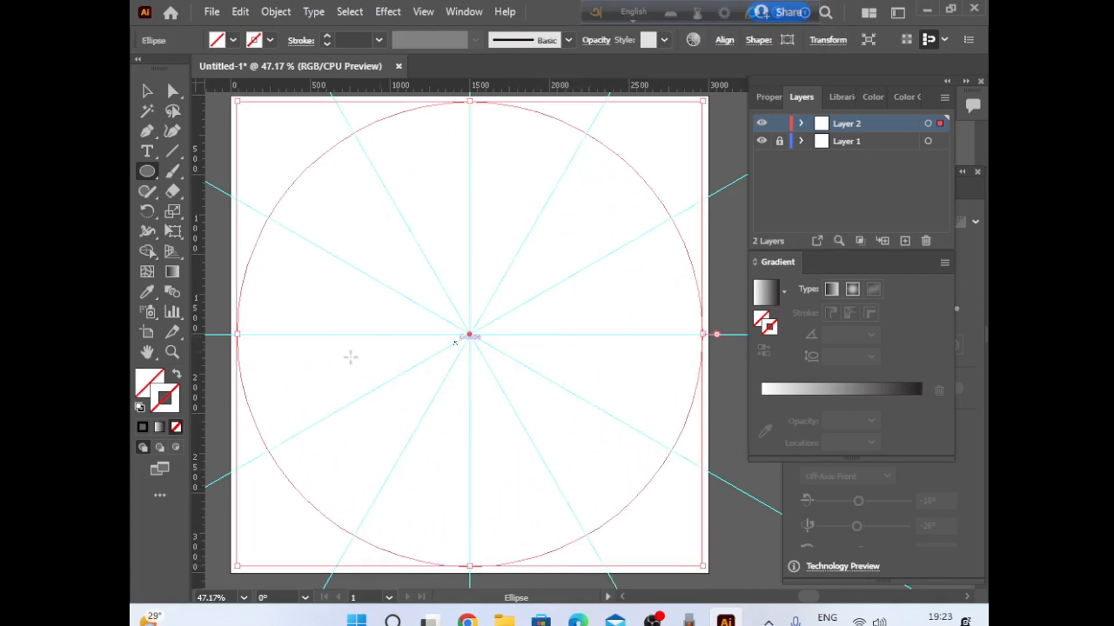
{"action": "left_click", "coordinate": [144, 426]}
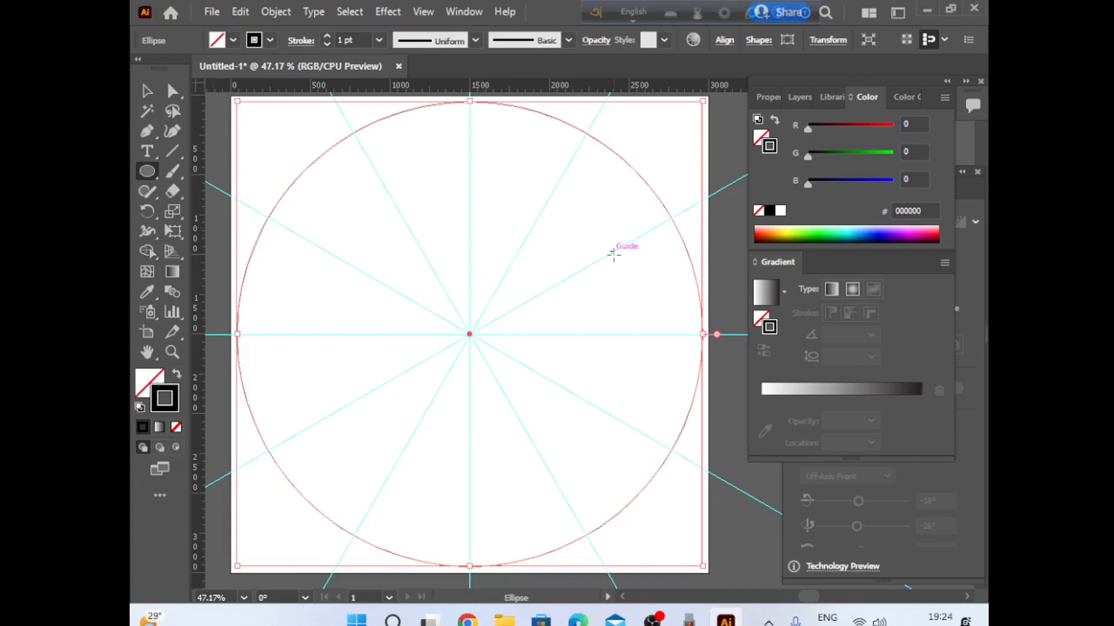
Target the whole of Layer 2 and open the Distort & Transform Transform effect for it.
{"action": "left_click", "coordinate": [795, 96]}
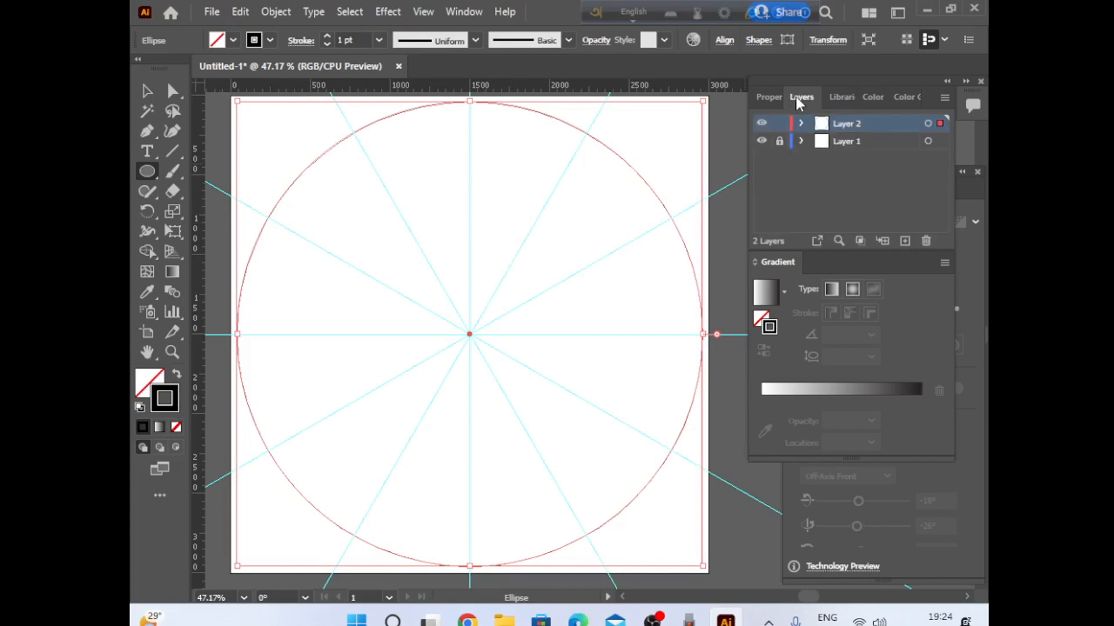
{"action": "left_click", "coordinate": [928, 125]}
{"action": "left_click", "coordinate": [388, 13]}
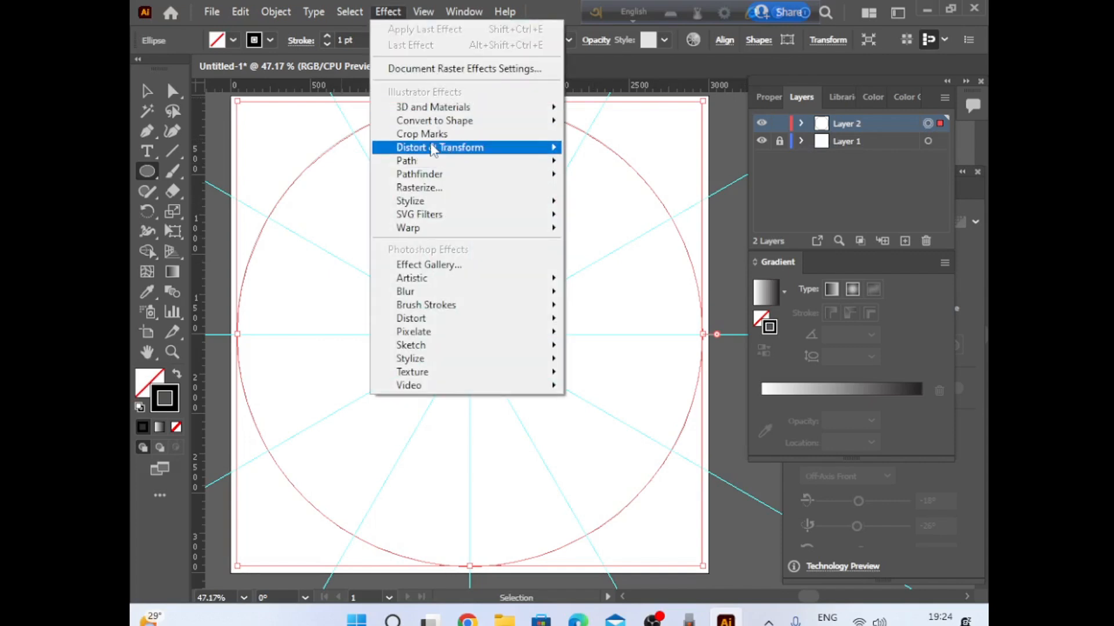
{"action": "mouse_move", "coordinate": [431, 148]}
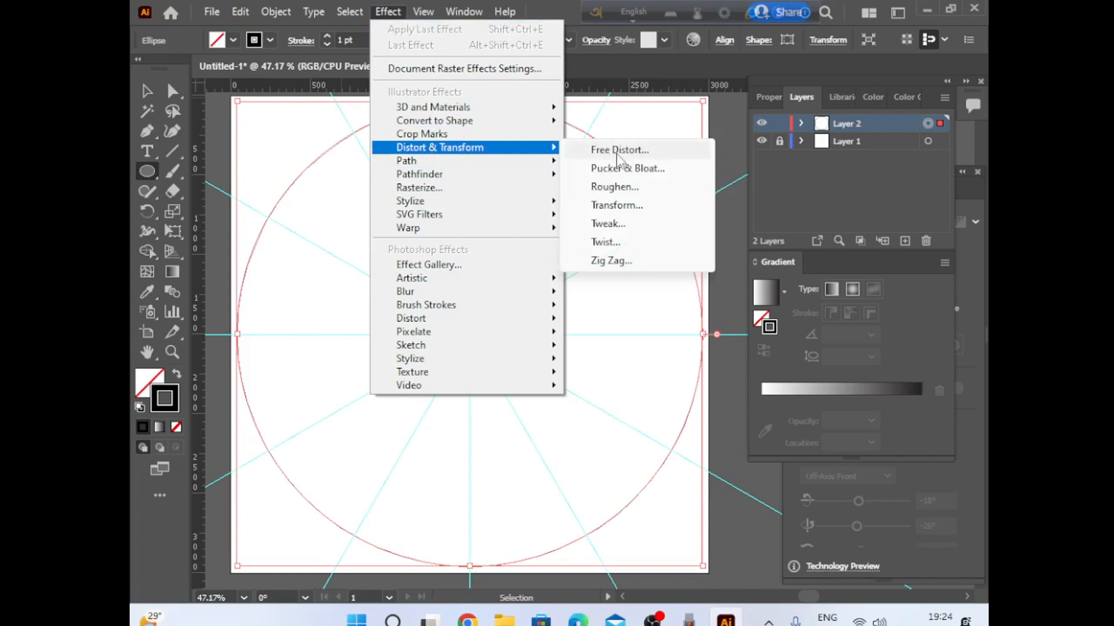
{"action": "left_click", "coordinate": [618, 206]}
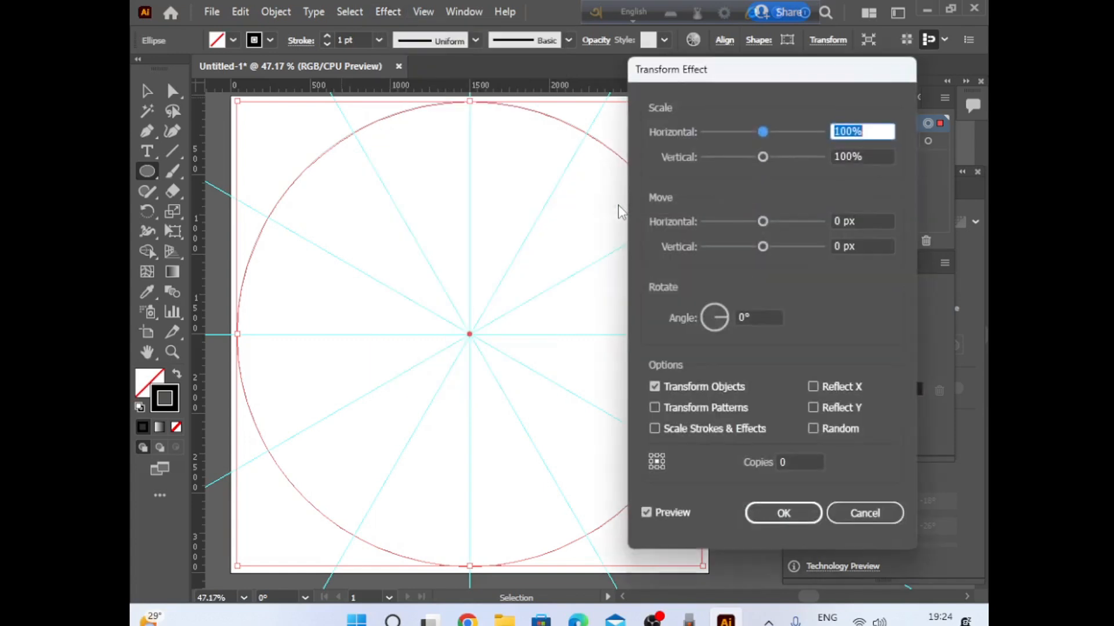
Set the Transform effect's rotation angle to 360/12 degrees.
{"action": "left_click", "coordinate": [757, 318]}
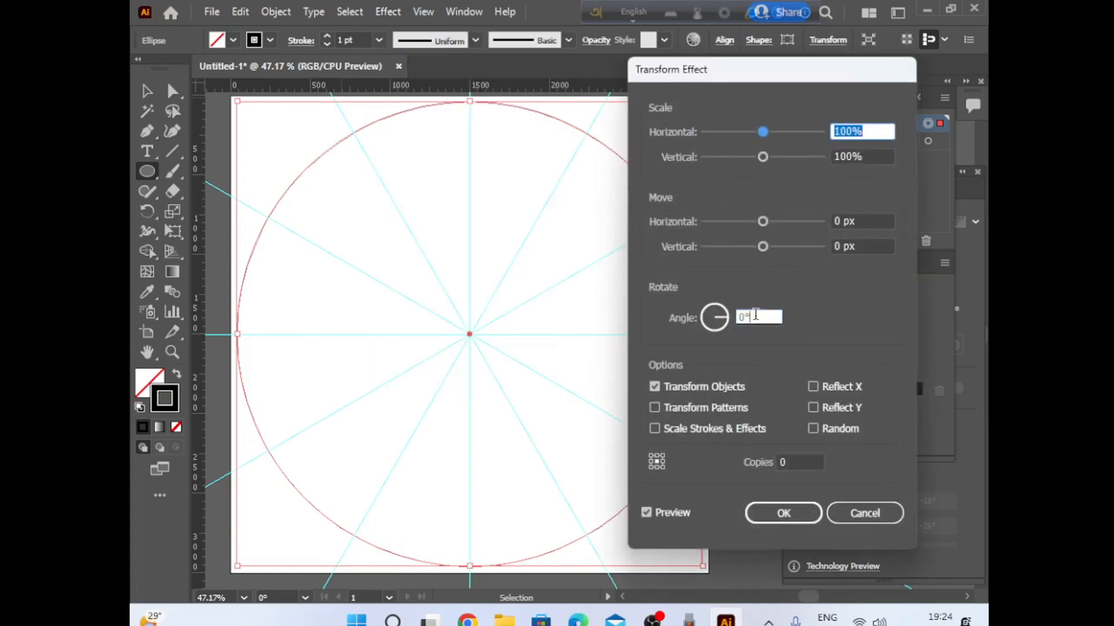
{"action": "type", "text": "360/"}
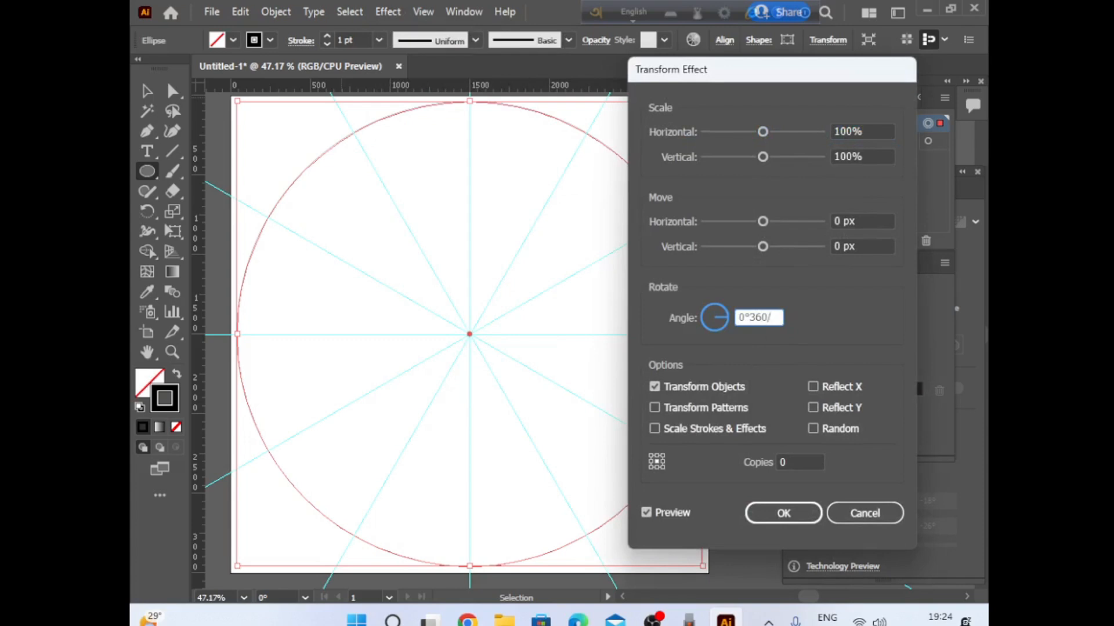
{"action": "type", "text": "12"}
{"action": "key", "text": "BackSpace"}
{"action": "key", "text": "BackSpace"}
{"action": "key", "text": "BackSpace"}
{"action": "key", "text": "BackSpace"}
{"action": "key", "text": "BackSpace"}
{"action": "key", "text": "BackSpace"}
{"action": "key", "text": "BackSpace"}
{"action": "key", "text": "BackSpace"}
{"action": "type", "text": "360/12"}
Set the Transform effect to 11 copies and apply it to the layer.
{"action": "left_click", "coordinate": [794, 463]}
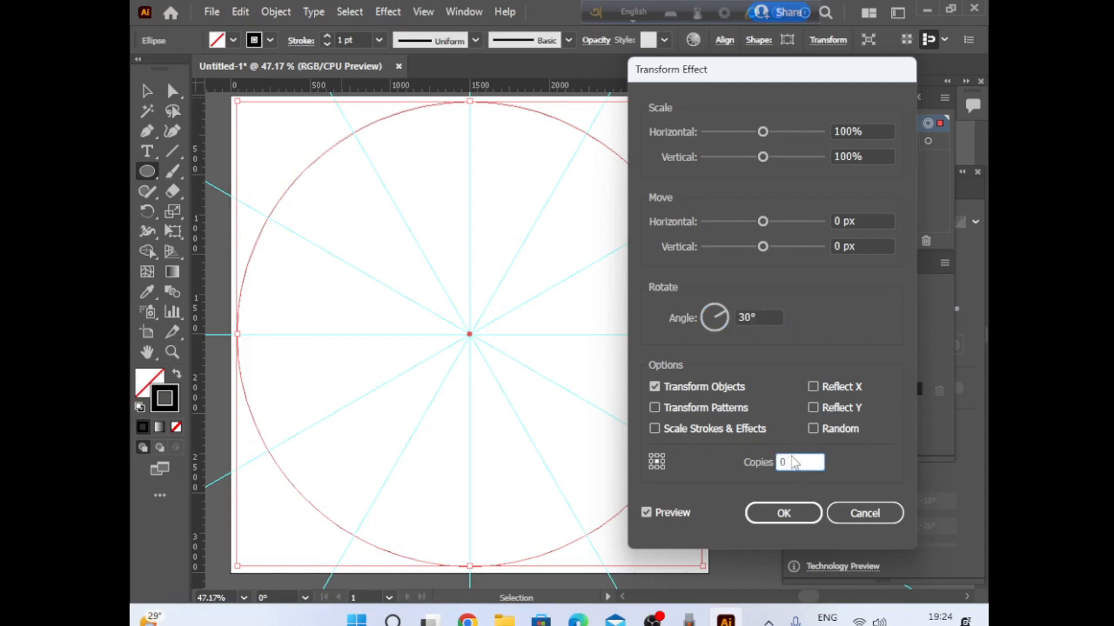
{"action": "key", "text": "BackSpace"}
{"action": "type", "text": "11"}
{"action": "left_click", "coordinate": [783, 514]}
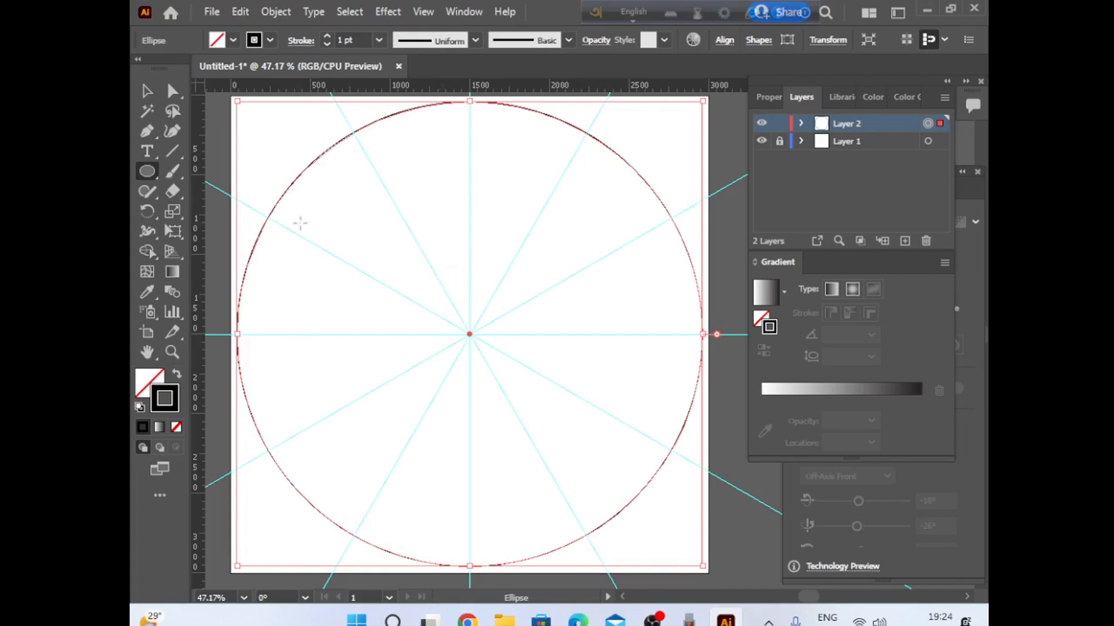
Paint a wavy test stroke with the Paintbrush above the center to try the radial repetition, and undo it.
{"action": "left_click", "coordinate": [173, 172]}
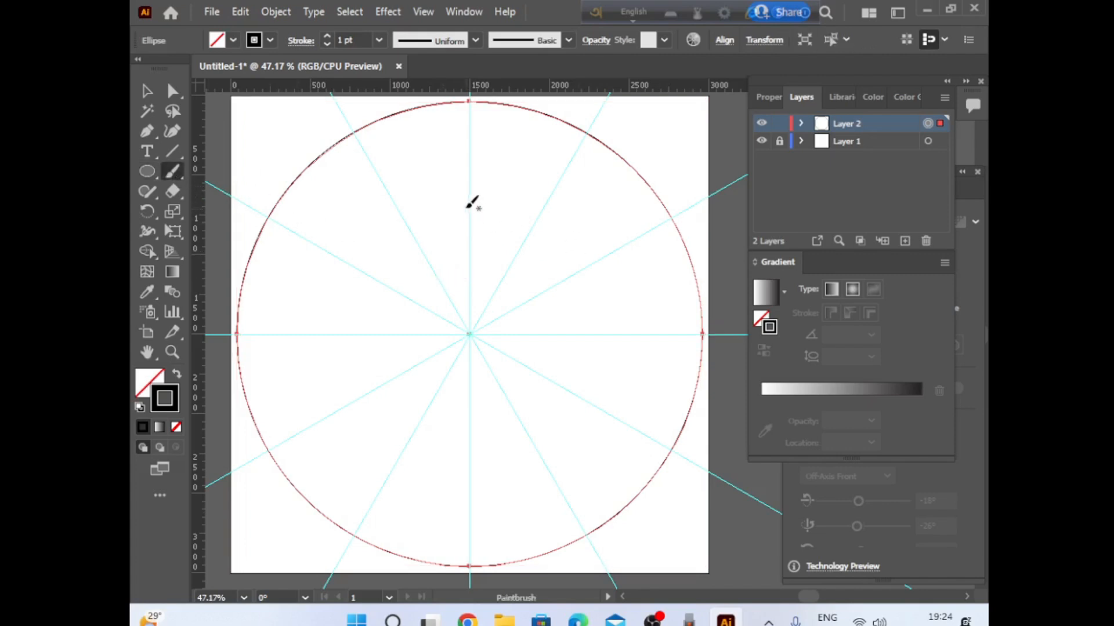
{"action": "mouse_move", "coordinate": [467, 219]}
{"action": "left_mouse_down"}
{"action": "mouse_move", "coordinate": [479, 239]}
{"action": "mouse_move", "coordinate": [450, 259]}
{"action": "left_mouse_up"}
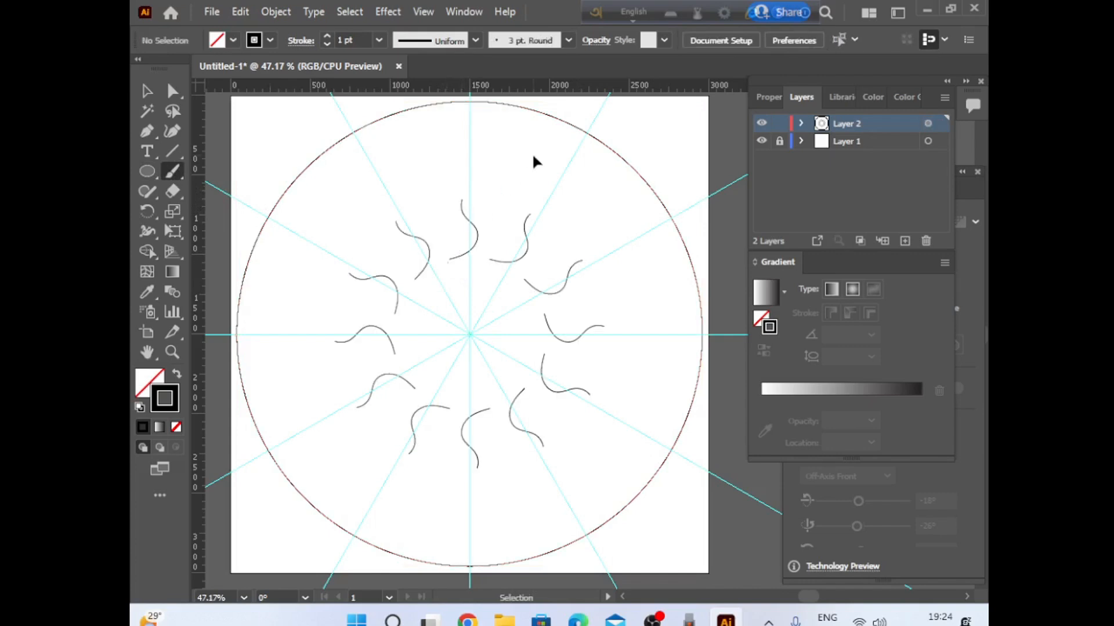
{"action": "key", "text": "ctrl+z"}
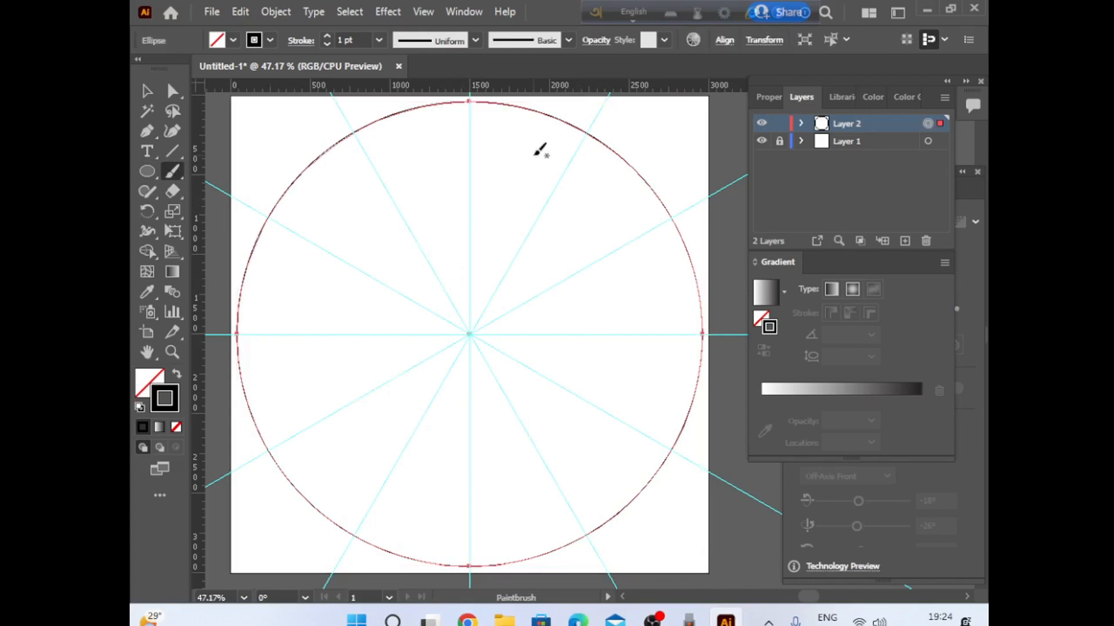
Expand Layer 2 and lock the large circle's ellipse inside it.
{"action": "left_click", "coordinate": [801, 124]}
{"action": "left_click", "coordinate": [779, 141]}
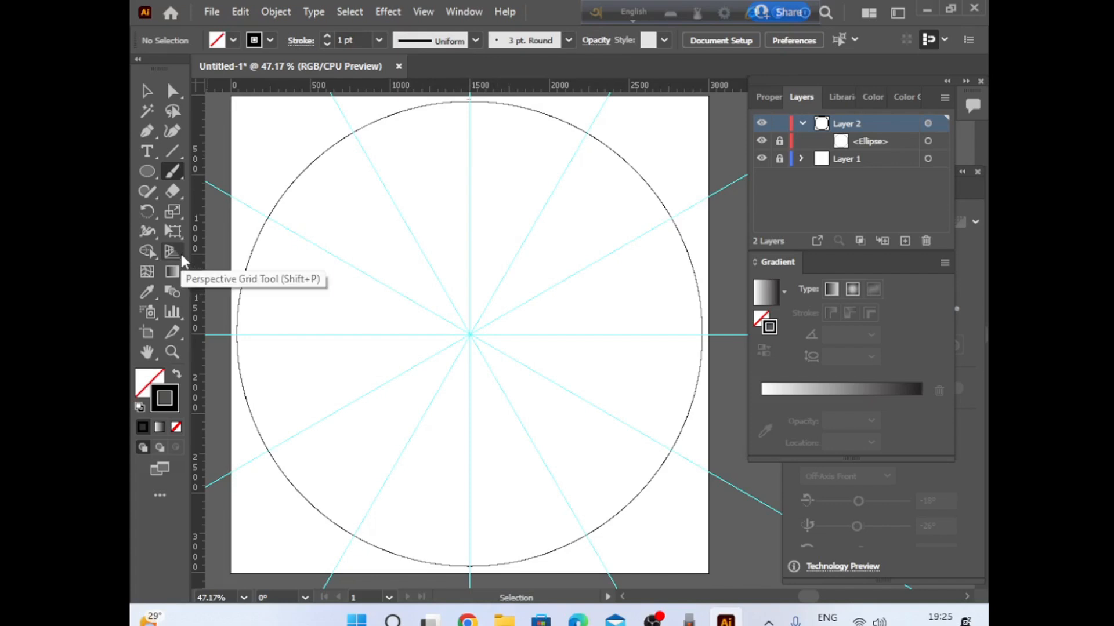
Draw a circle about 400 px wide from the center of the guides and swap its stroke to a solid black fill.
{"action": "right_click", "coordinate": [150, 174]}
{"action": "left_click", "coordinate": [212, 212]}
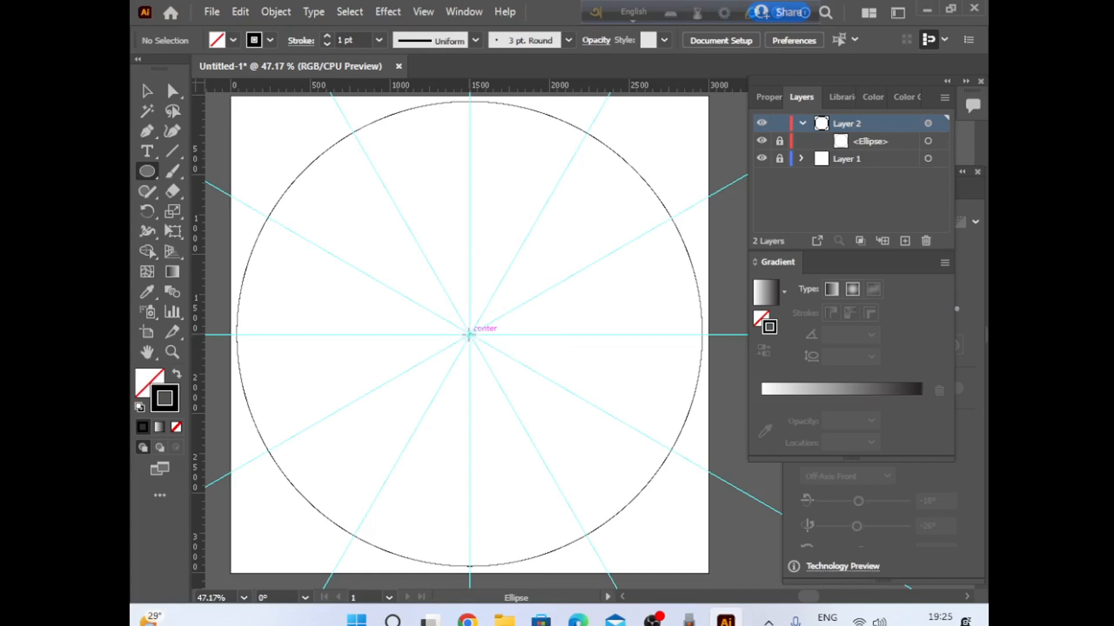
{"action": "left_click_drag", "start_coordinate": [470, 335], "coordinate": [488, 364]}
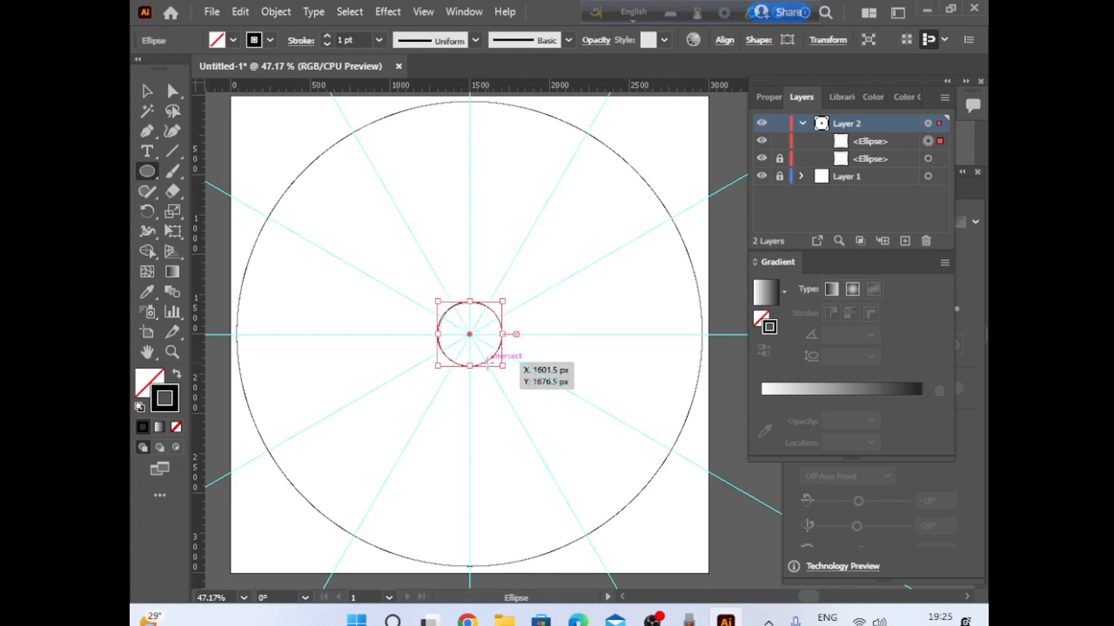
{"action": "key", "text": "shift+x"}
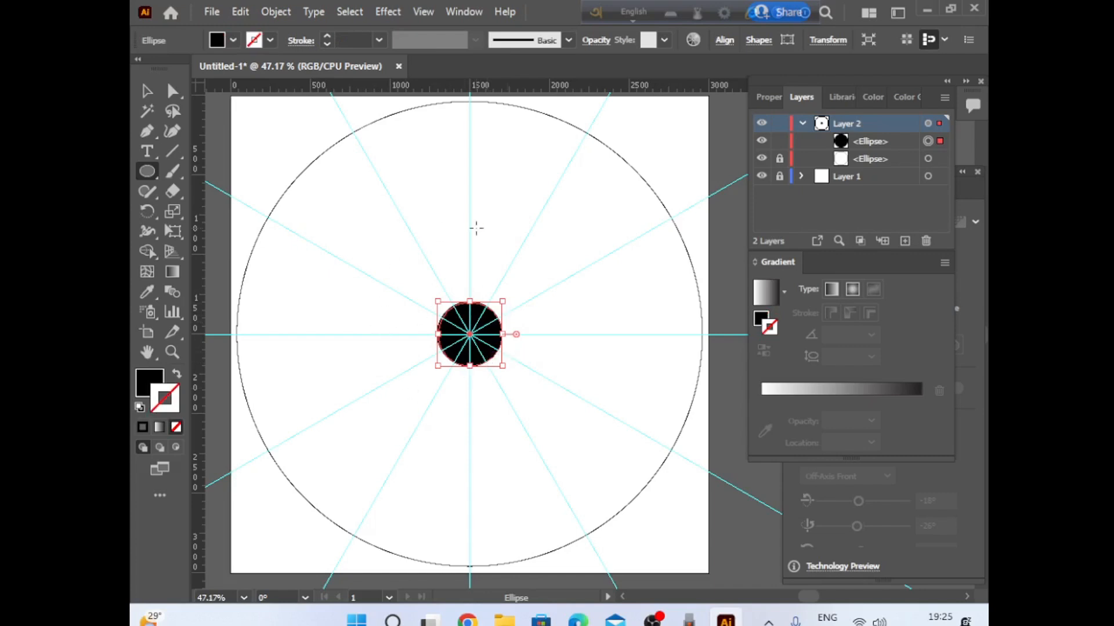
Copy the black center circle and paste the copy directly in front of it.
{"action": "left_click", "coordinate": [236, 12]}
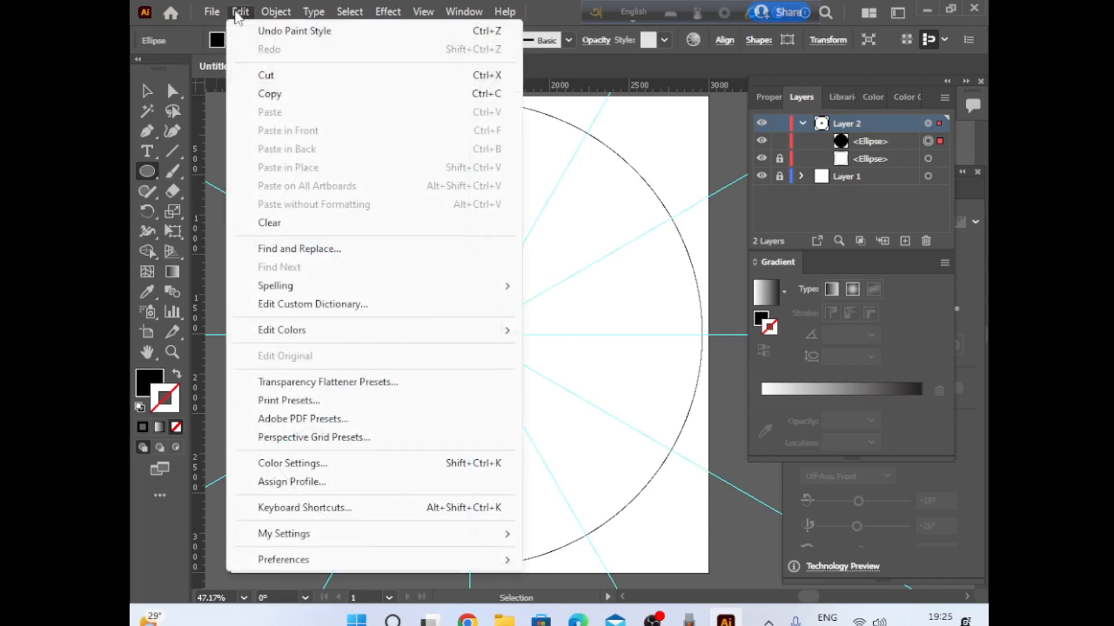
{"action": "left_click", "coordinate": [264, 94]}
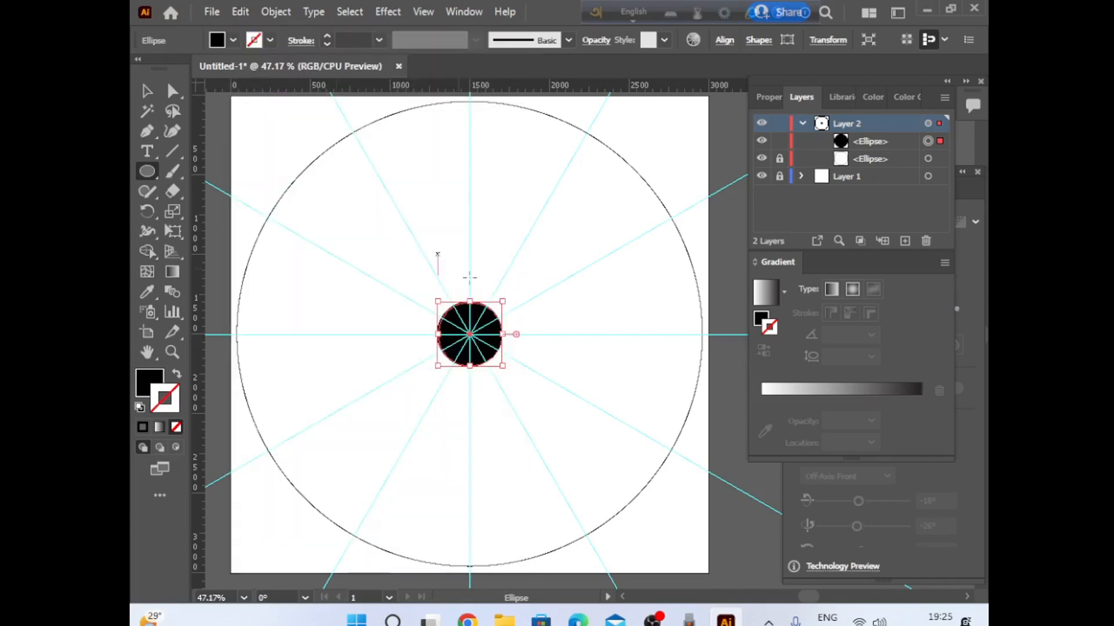
{"action": "left_click", "coordinate": [240, 13]}
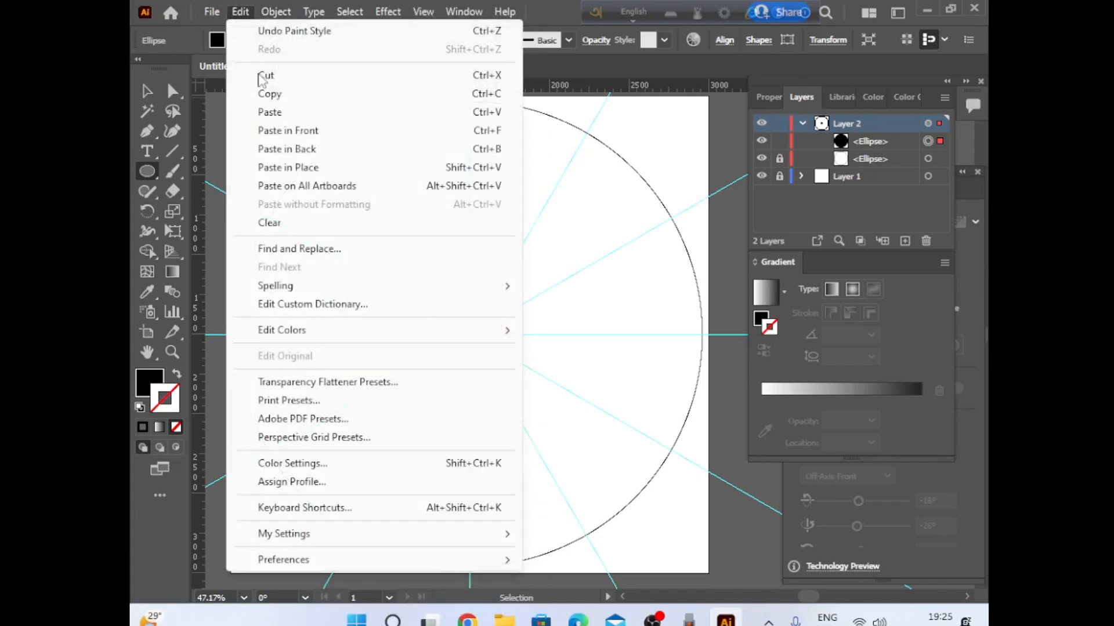
{"action": "left_click", "coordinate": [288, 131]}
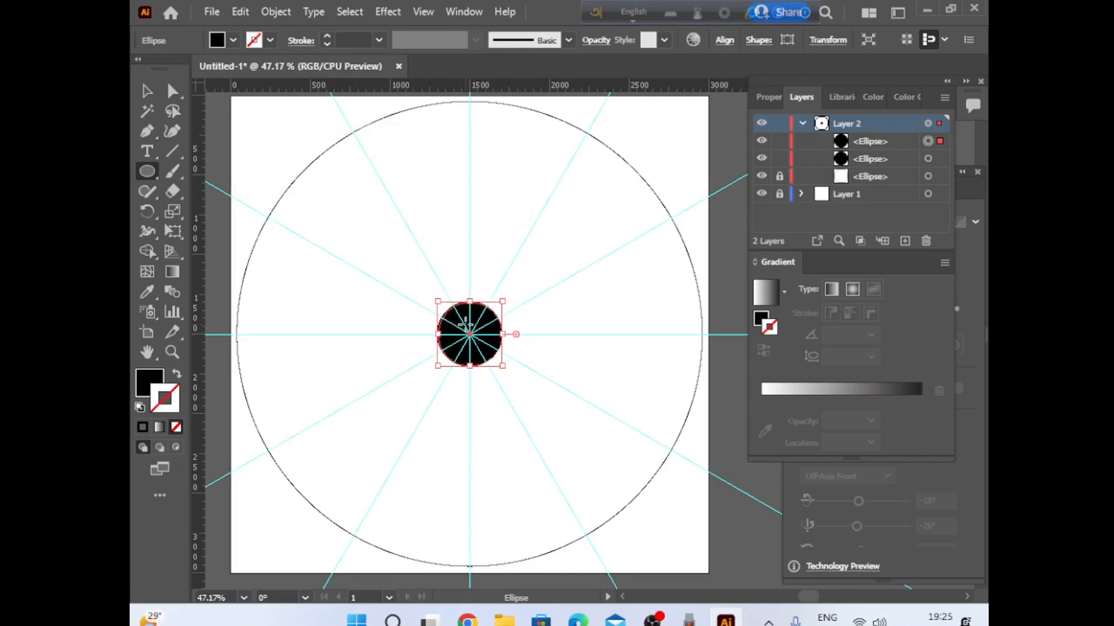
Move the copied circle sideways along the horizontal guide to try the radial repetition, and undo the move.
{"action": "left_click", "coordinate": [147, 92]}
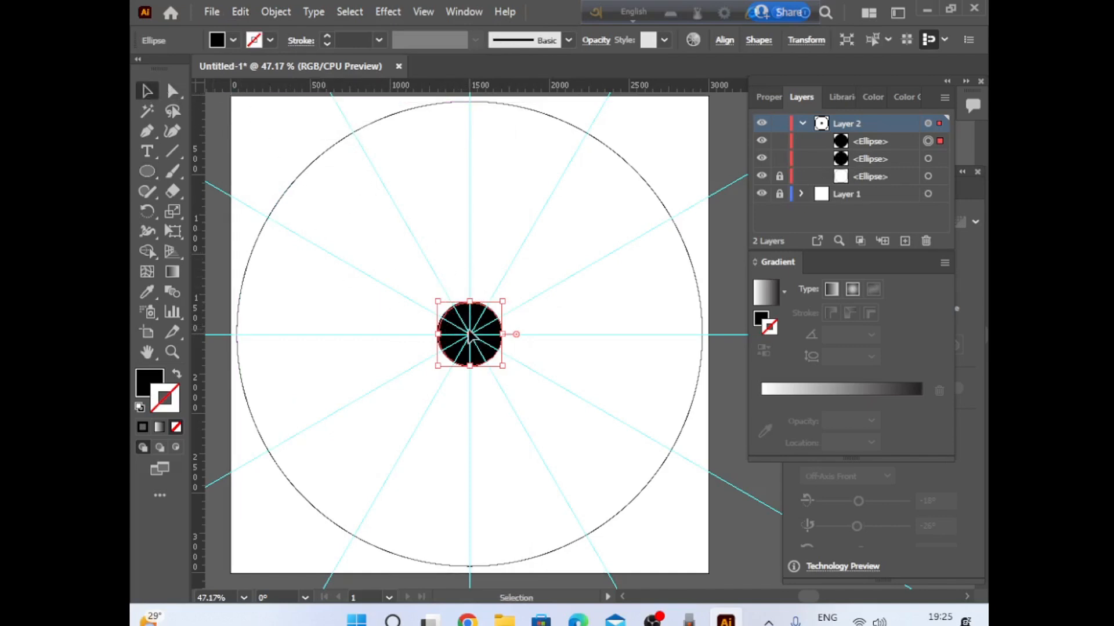
{"action": "left_click_drag", "start_coordinate": [470, 335], "coordinate": [612, 326]}
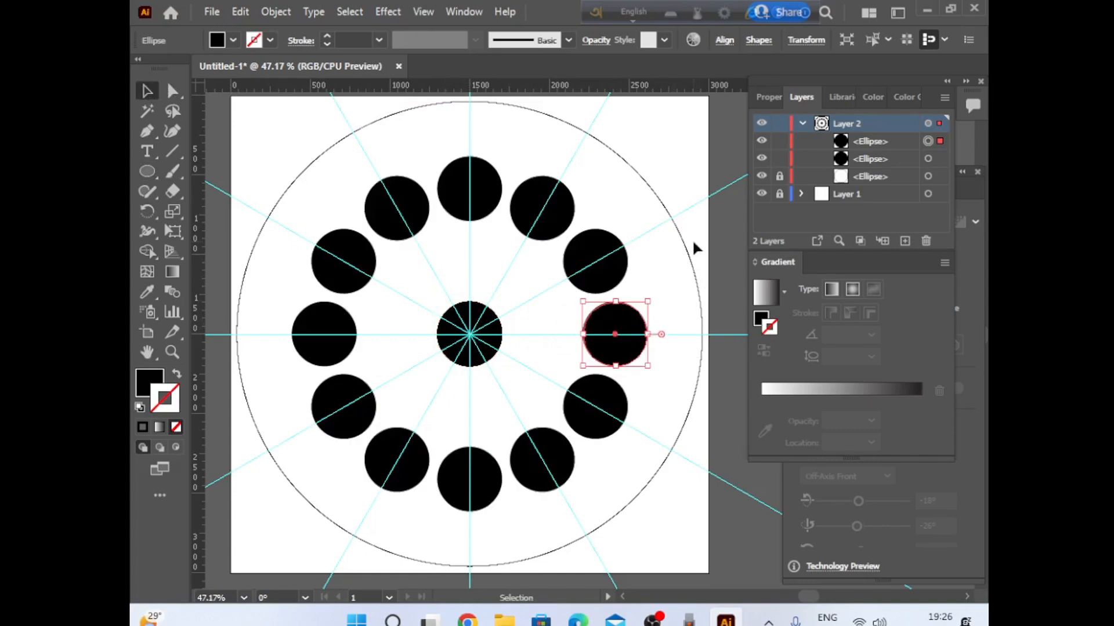
{"action": "key", "text": "ctrl+z"}
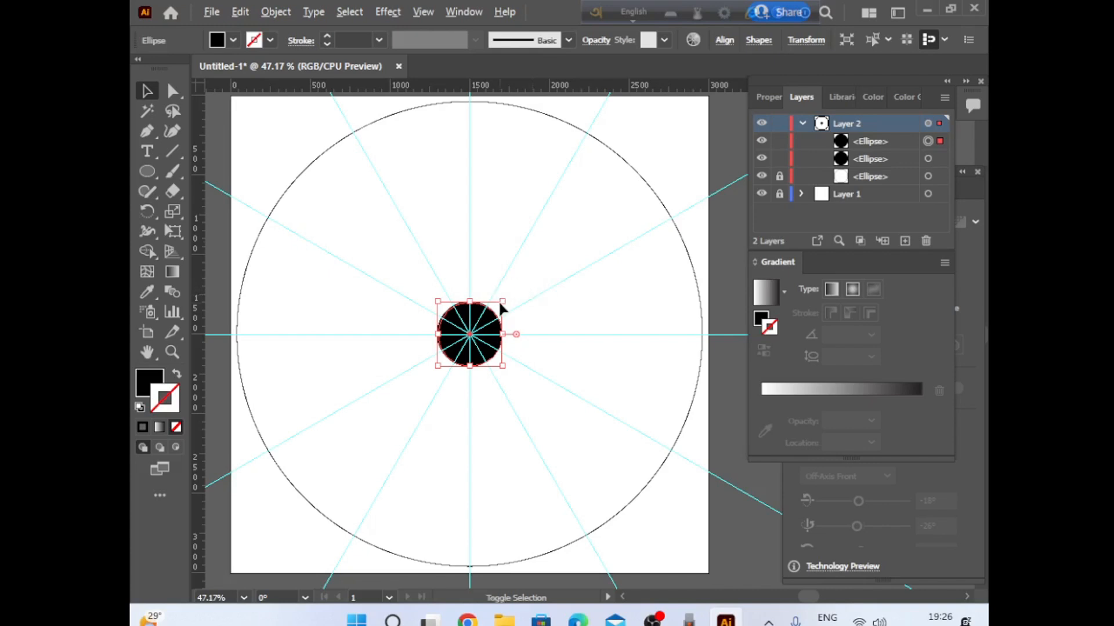
Enlarge the copied circle around its center to about 560 px wide and swap its black fill to an outline.
{"action": "left_click_drag", "start_coordinate": [503, 302], "coordinate": [525, 291]}
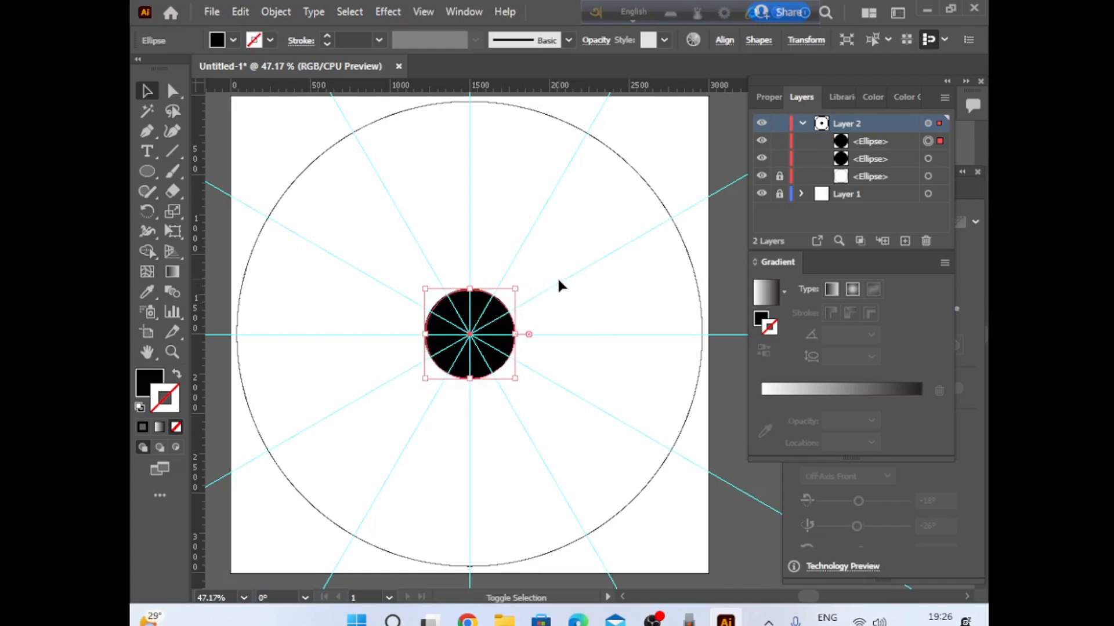
{"action": "key", "text": "shift+x"}
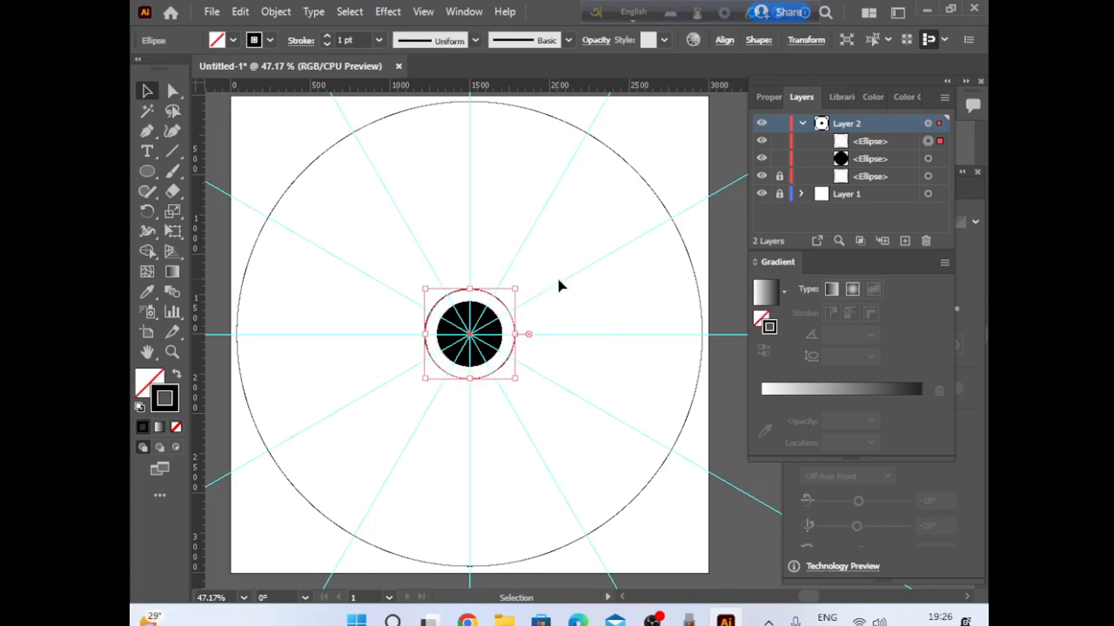
Apply a Zig Zag effect to the outlined circle with absolute size 66 px, 4 ridges per segment and corner points.
{"action": "left_click", "coordinate": [380, 9]}
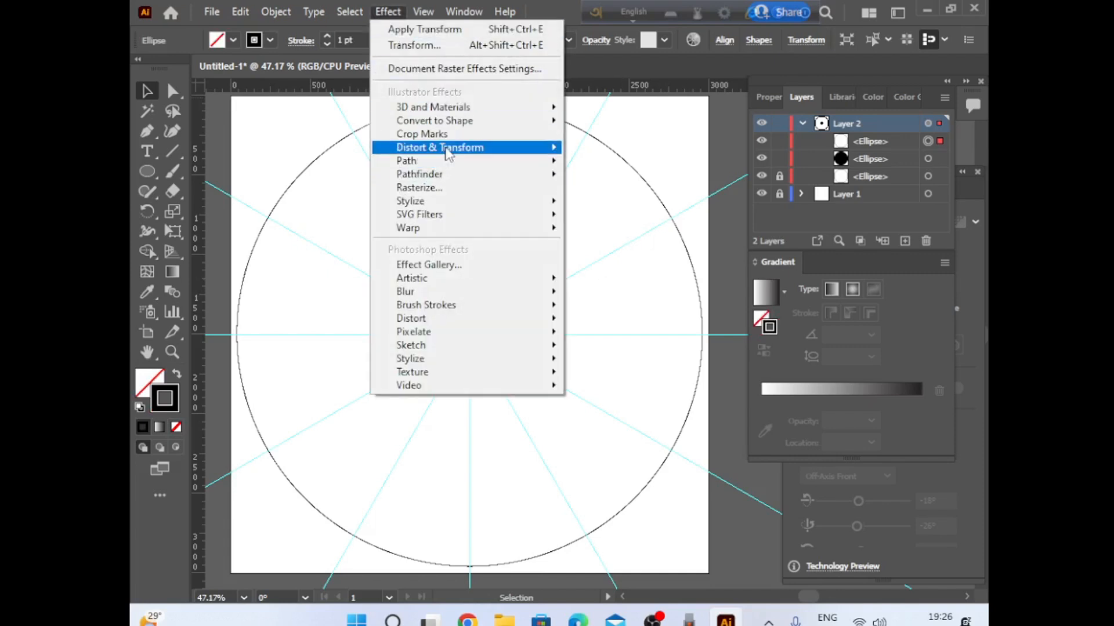
{"action": "mouse_move", "coordinate": [448, 152]}
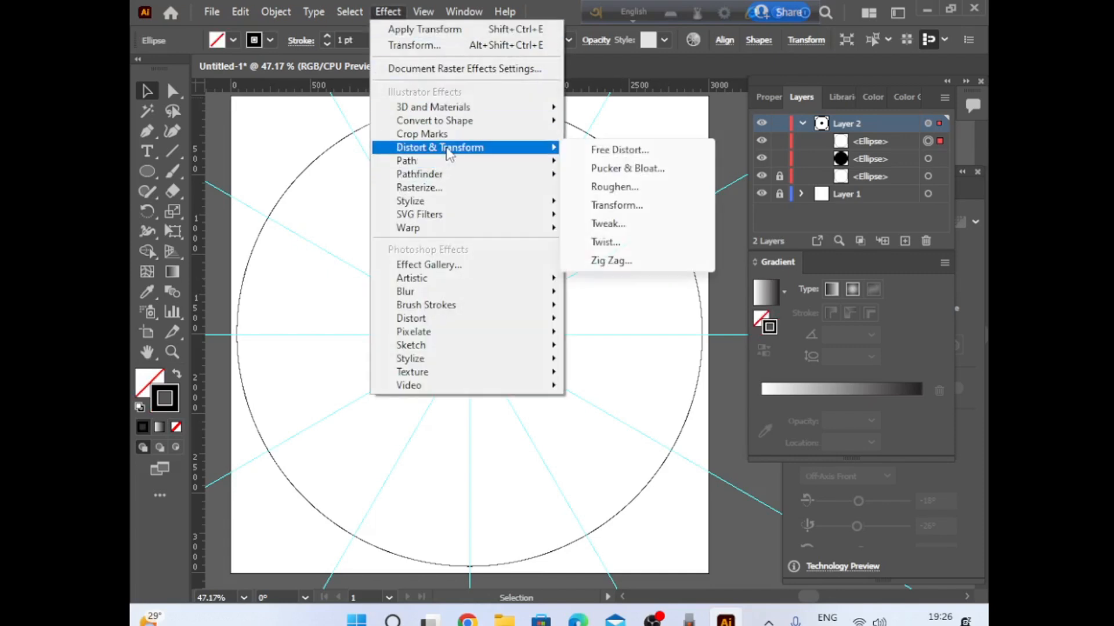
{"action": "left_click", "coordinate": [605, 260]}
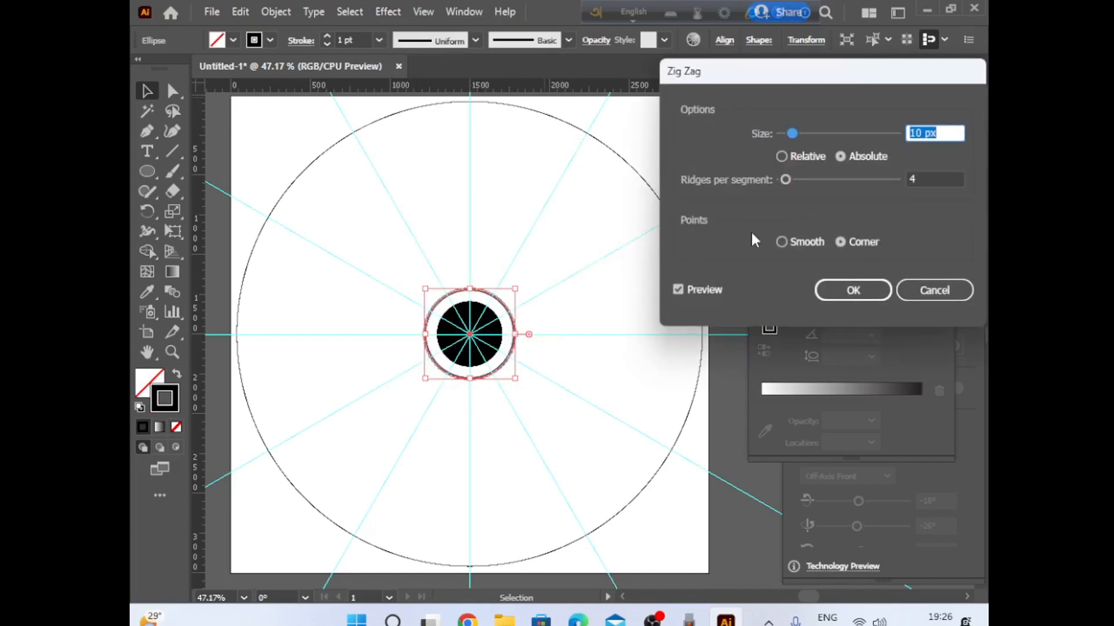
{"action": "left_click", "coordinate": [841, 180]}
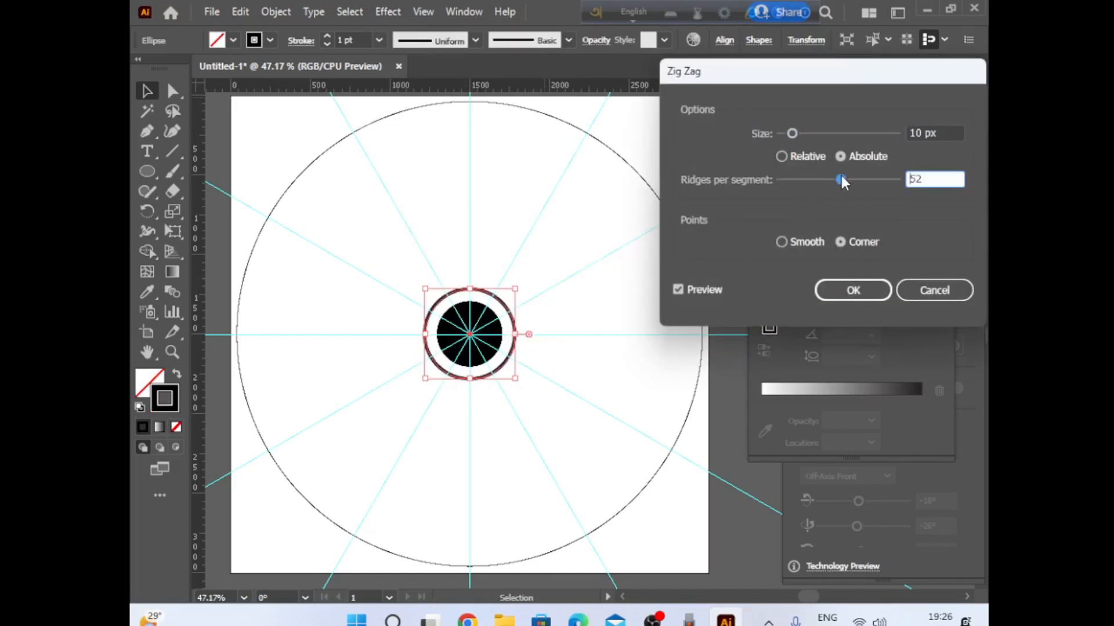
{"action": "left_click", "coordinate": [790, 179]}
{"action": "left_click_drag", "start_coordinate": [787, 182], "coordinate": [783, 183]}
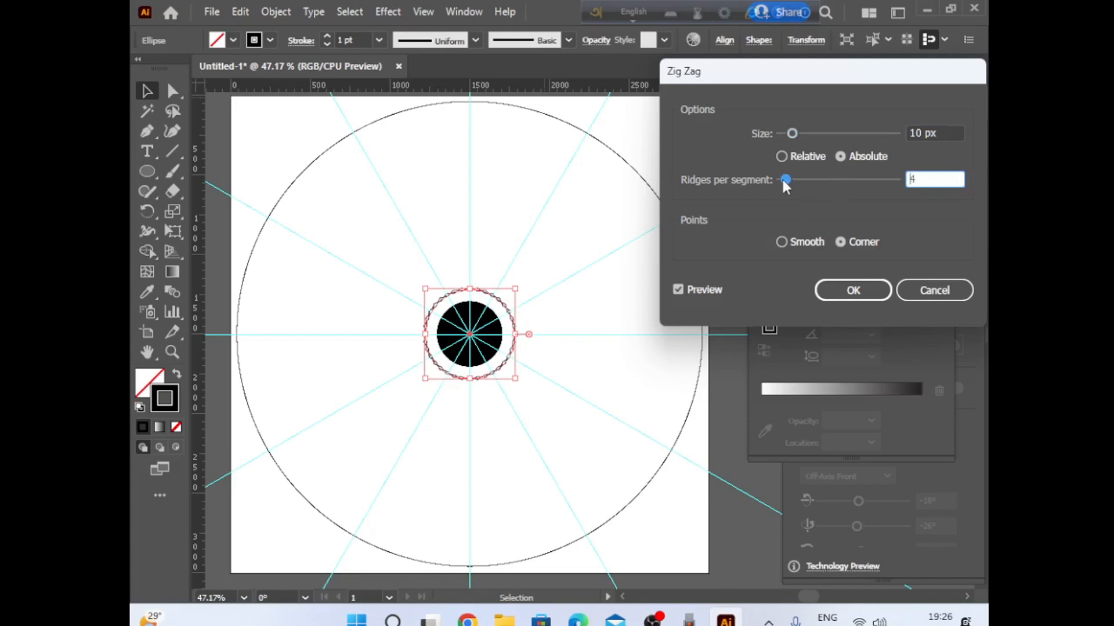
{"action": "left_click_drag", "start_coordinate": [792, 134], "coordinate": [855, 133]}
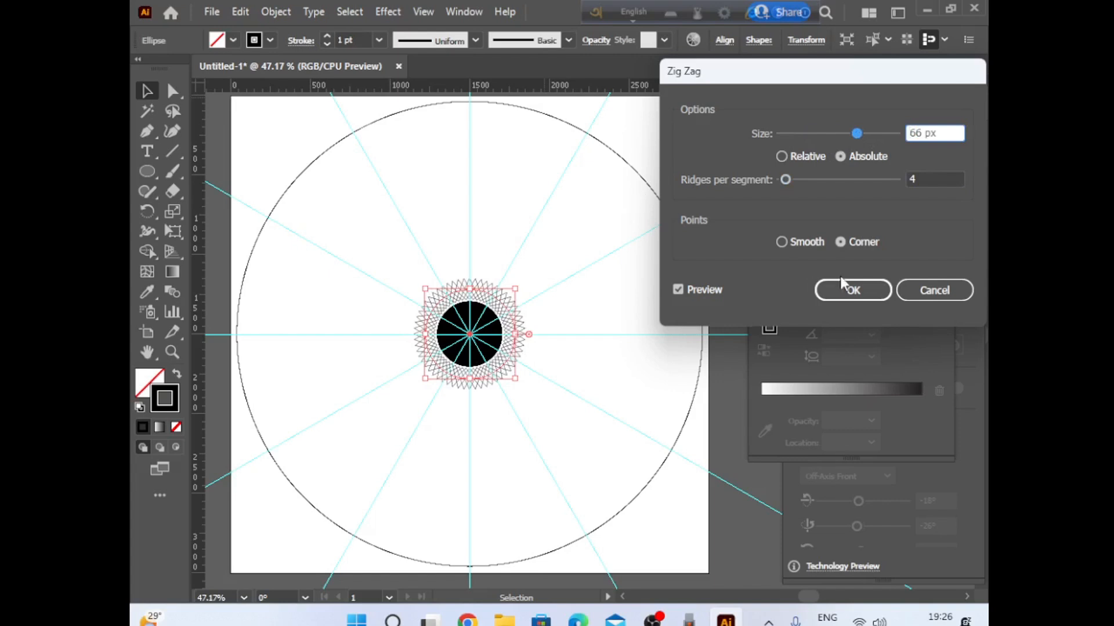
{"action": "left_click", "coordinate": [852, 290]}
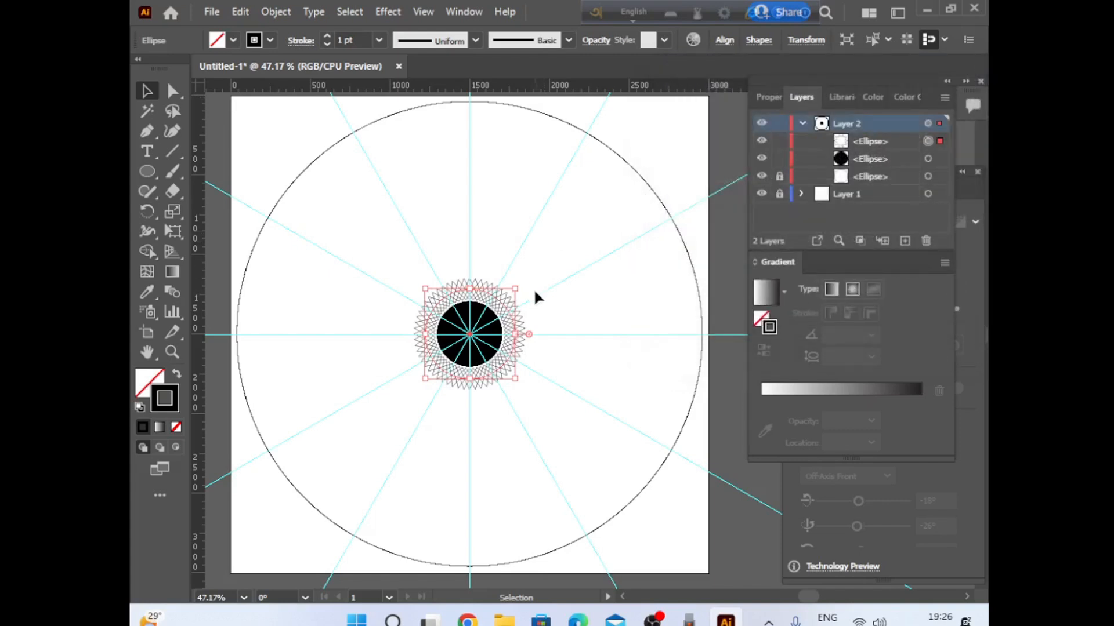
Select the black circle inside the zigzag ring, copy it and paste the copy in front.
{"action": "left_click", "coordinate": [473, 331]}
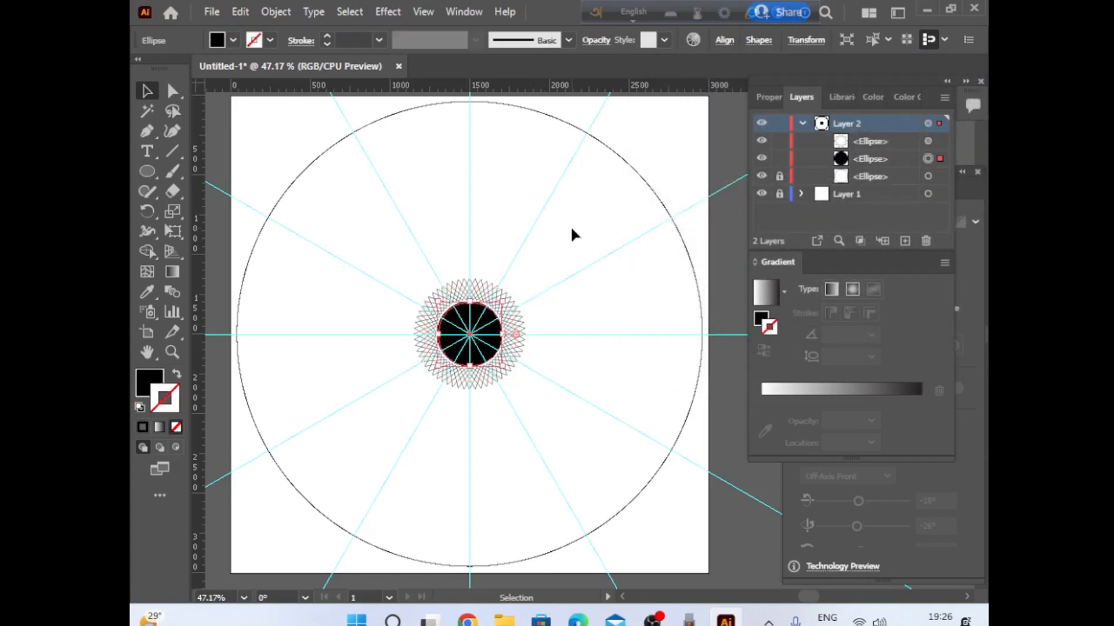
{"action": "left_click", "coordinate": [242, 6]}
{"action": "left_click", "coordinate": [266, 95]}
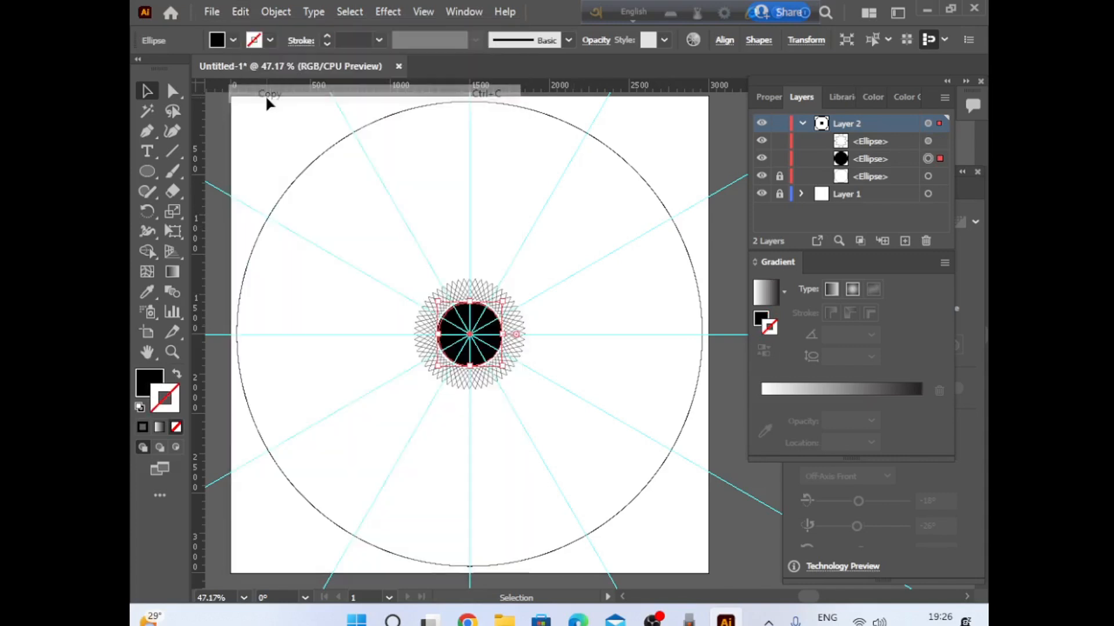
{"action": "left_click", "coordinate": [242, 10]}
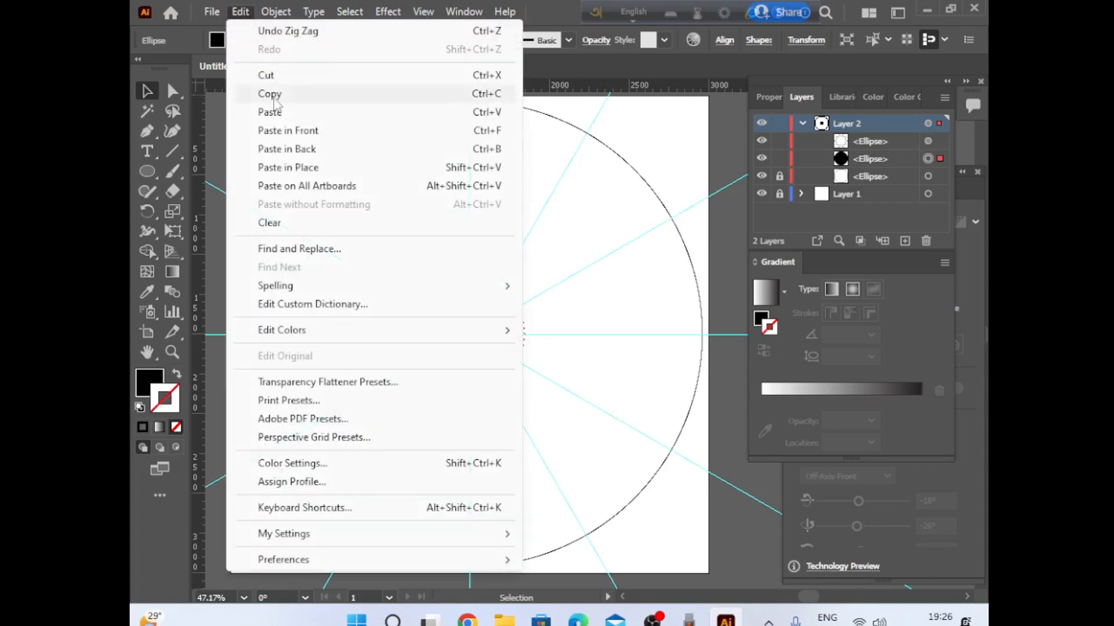
{"action": "left_click", "coordinate": [279, 129]}
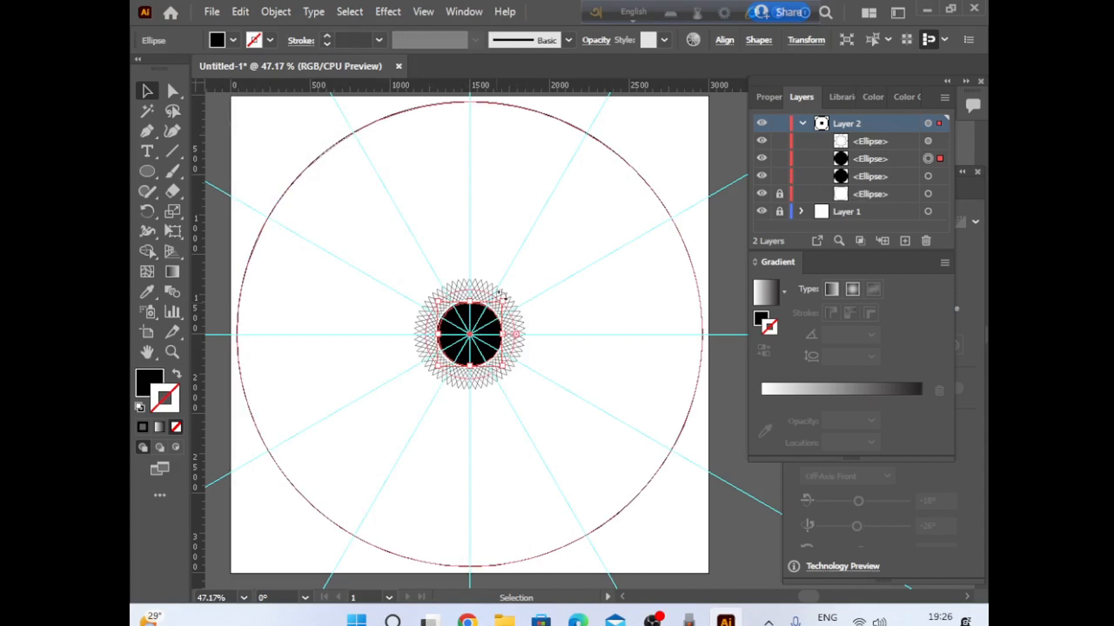
Enlarge the new copy around its center to about 850 px wide, beyond the zigzag ring, and swap its fill to an outline.
{"action": "key", "text": "shift"}
{"action": "left_click_drag", "start_coordinate": [502, 295], "coordinate": [587, 270]}
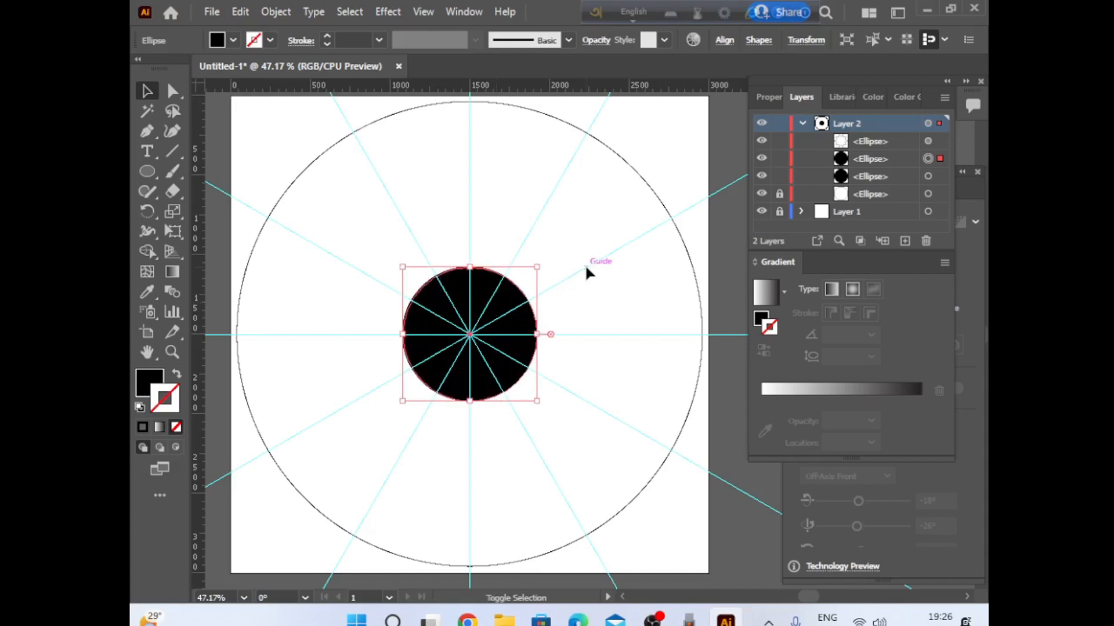
{"action": "key", "text": "shift+x"}
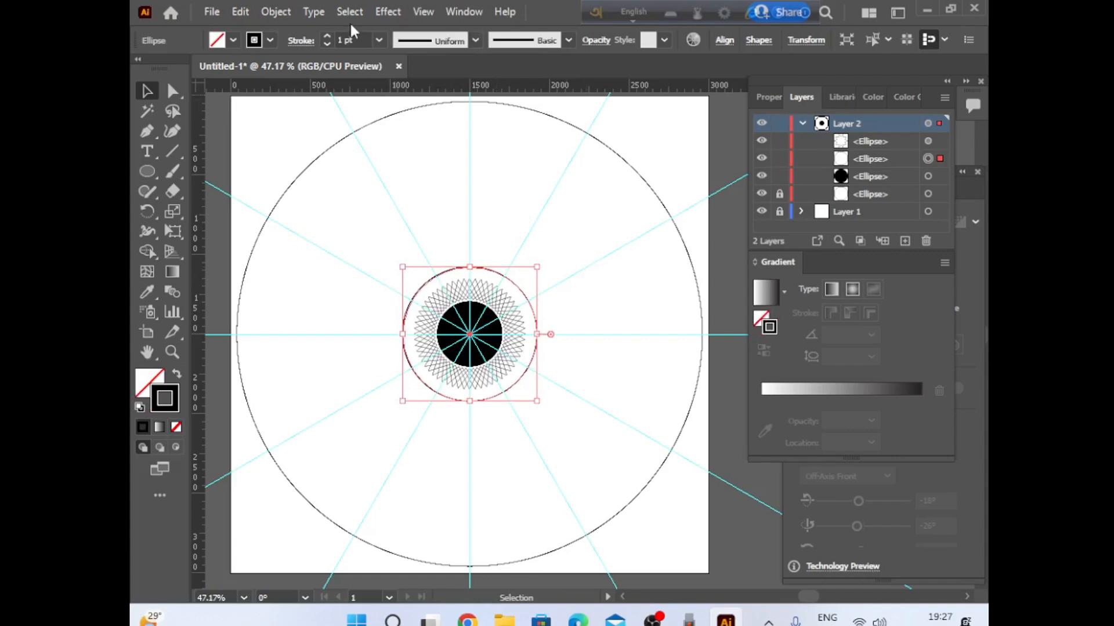
Apply a Zig Zag effect to the larger outlined circle with an increased absolute size, 4 ridges per segment and corner points.
{"action": "left_click", "coordinate": [387, 12]}
{"action": "mouse_move", "coordinate": [482, 150]}
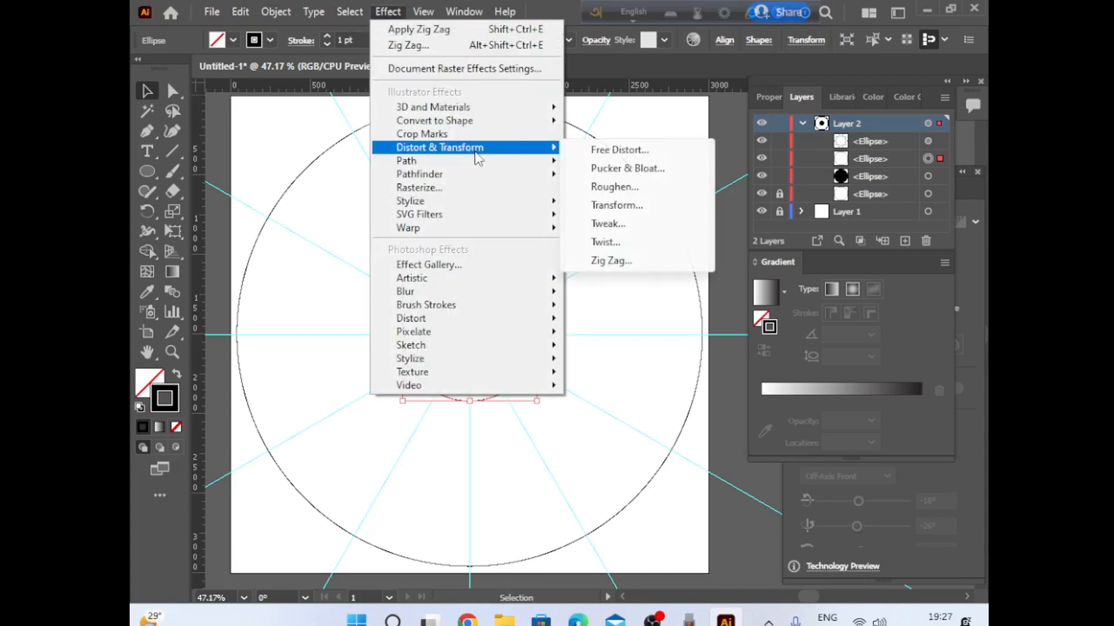
{"action": "left_click", "coordinate": [609, 261]}
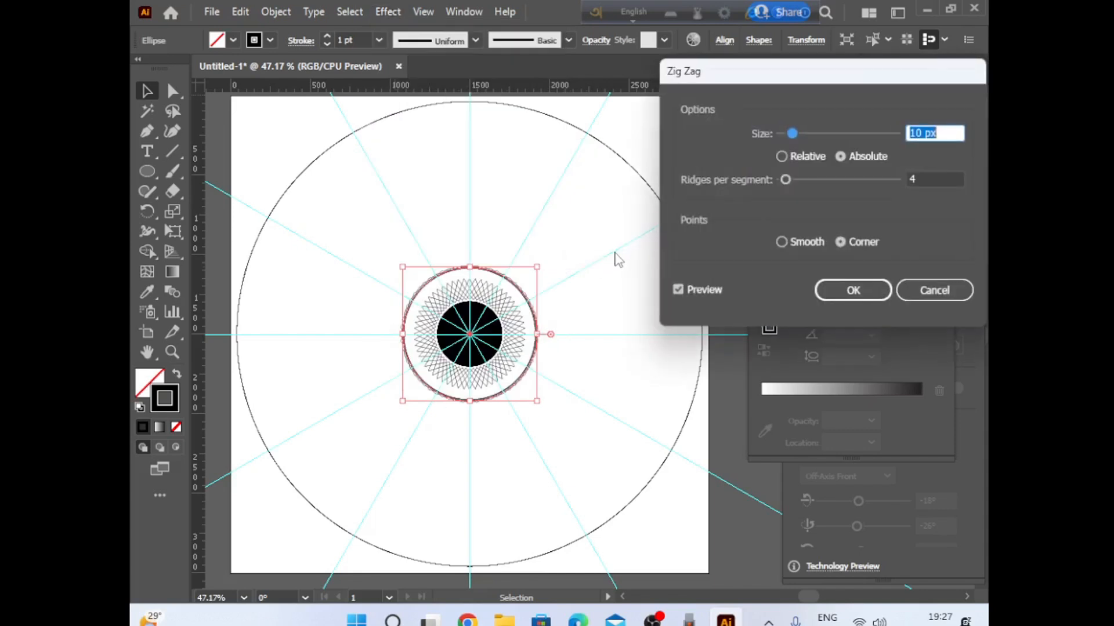
{"action": "left_click", "coordinate": [852, 134]}
{"action": "left_click", "coordinate": [859, 290]}
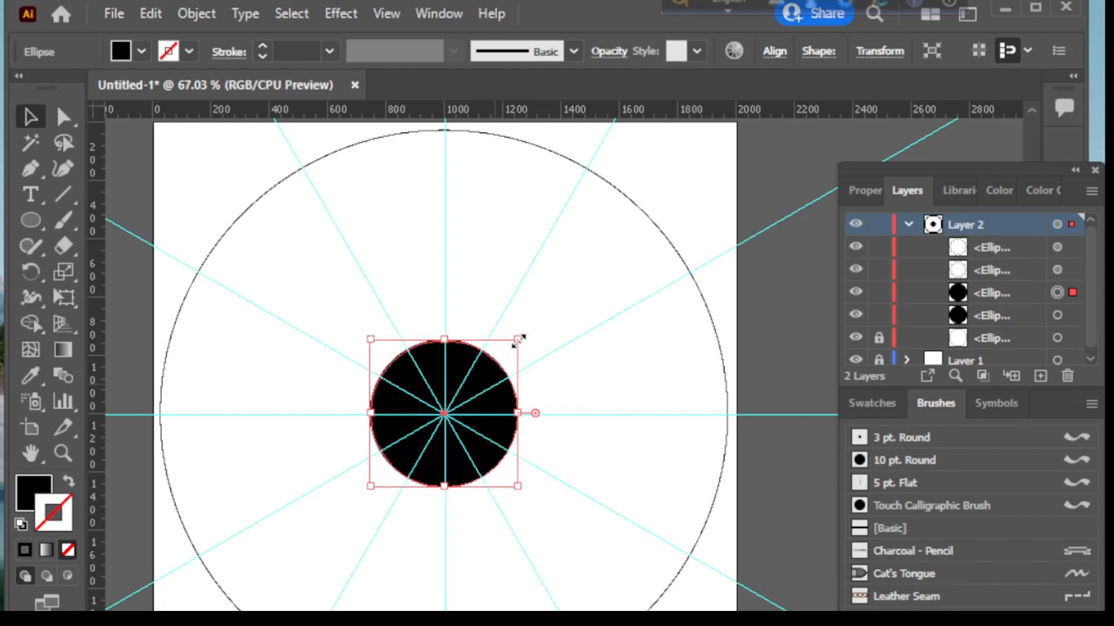
Swap the enlarged circle's fill to an outline and apply a Zig Zag effect with absolute size 28 px, 4 ridges per segment and smooth points.
{"action": "key", "text": "shift+x"}
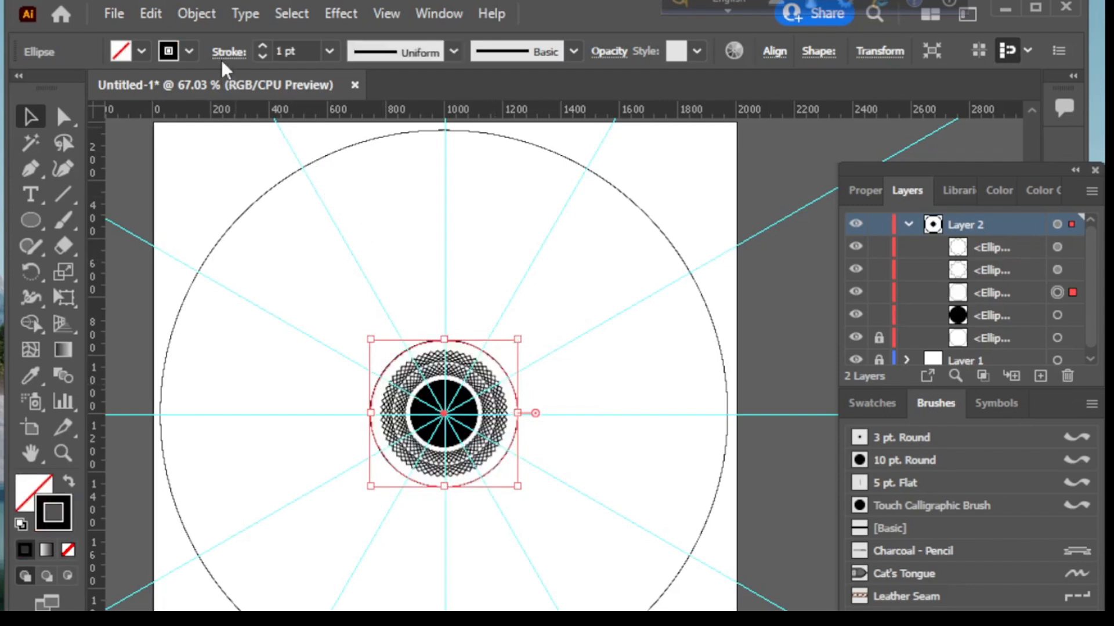
{"action": "left_click", "coordinate": [337, 16]}
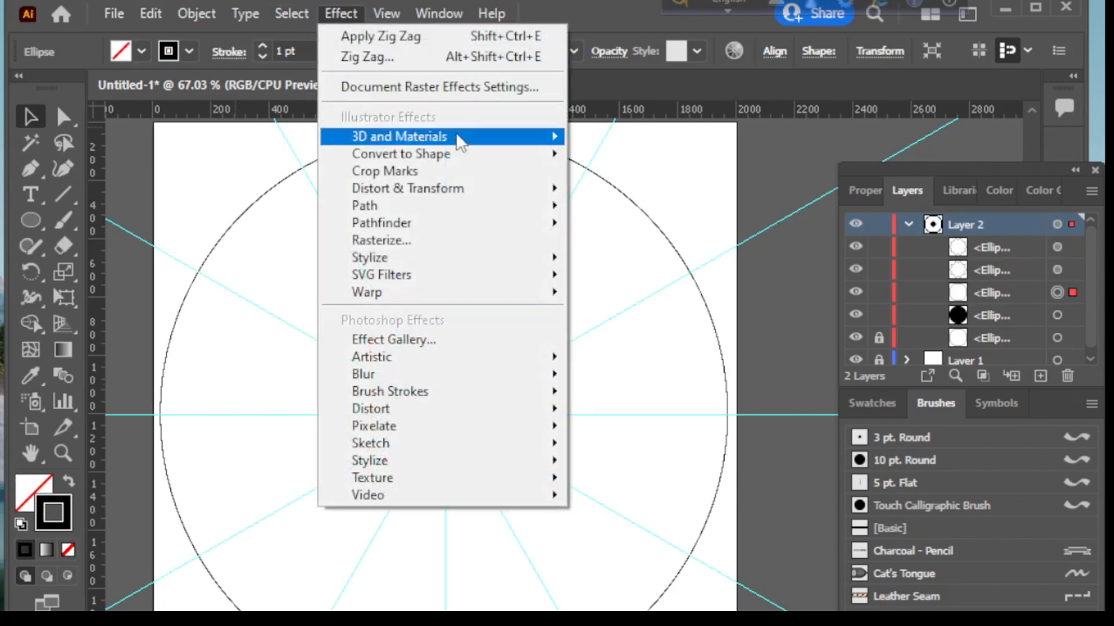
{"action": "mouse_move", "coordinate": [446, 197]}
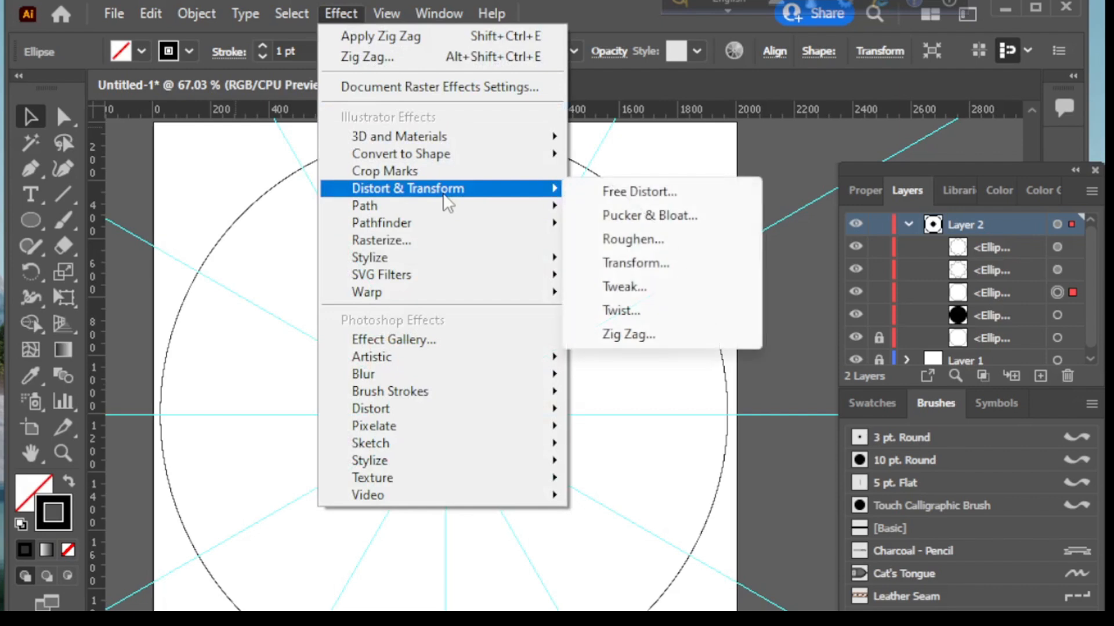
{"action": "left_click", "coordinate": [623, 334]}
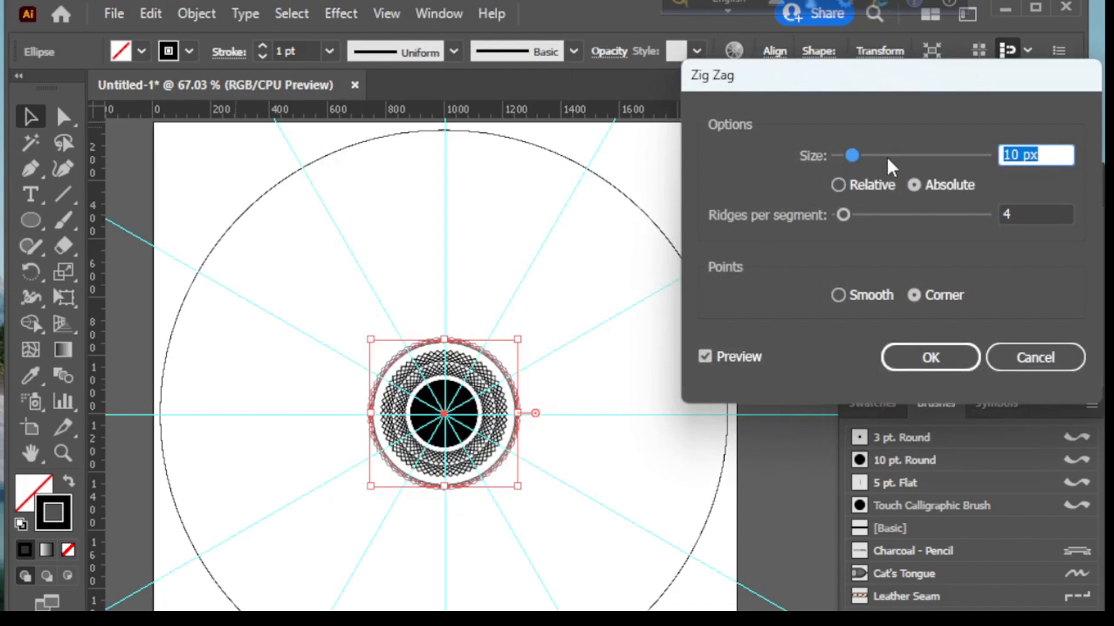
{"action": "left_click", "coordinate": [870, 157]}
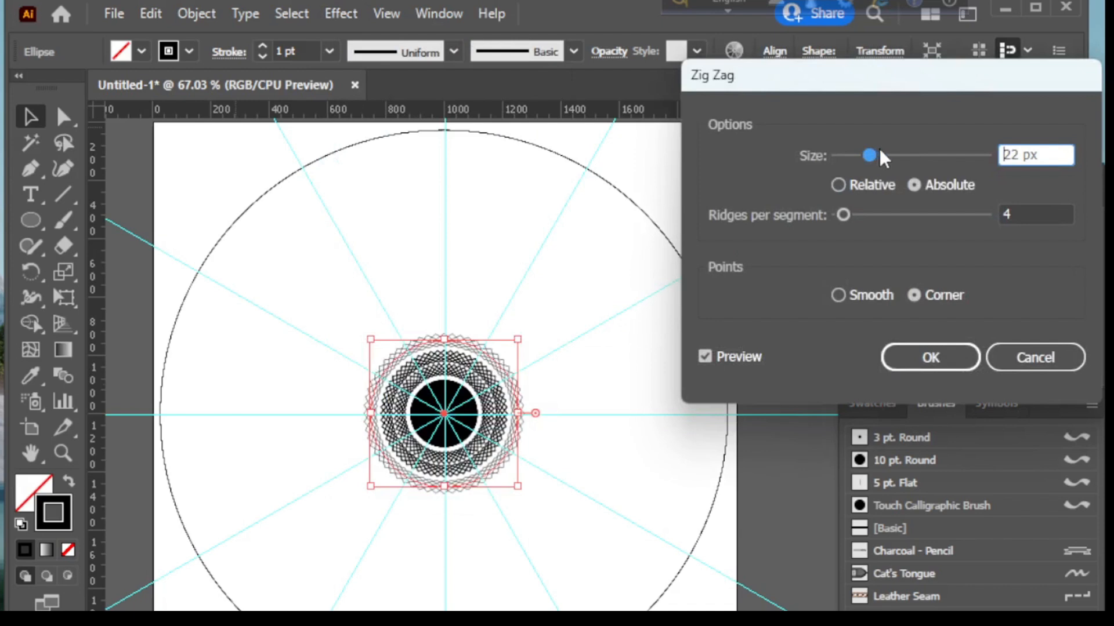
{"action": "left_click", "coordinate": [879, 153]}
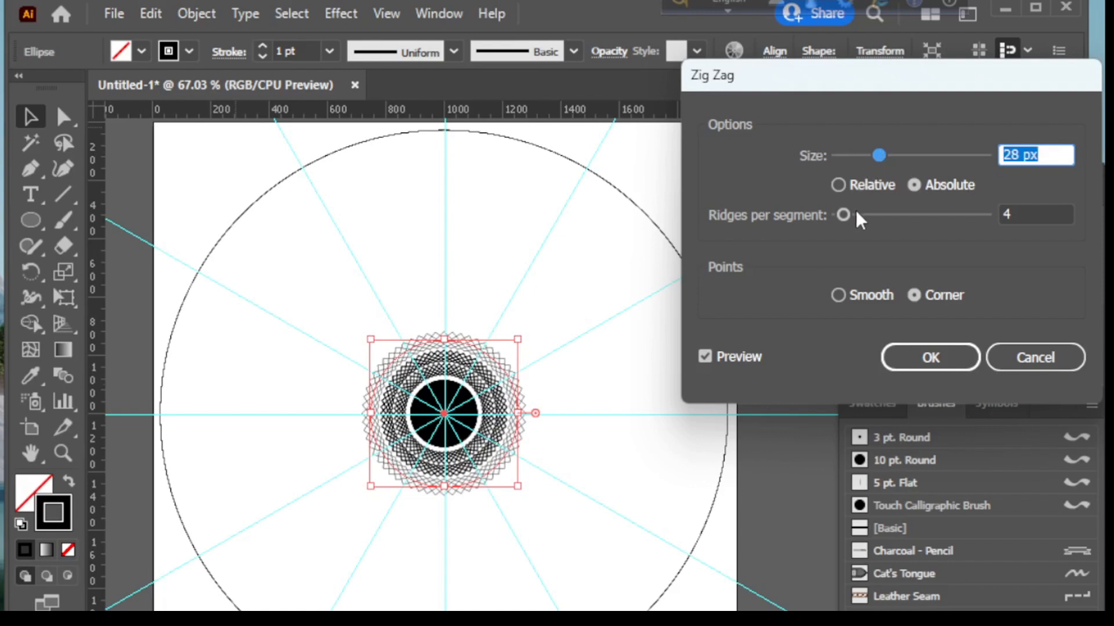
{"action": "left_click", "coordinate": [836, 295]}
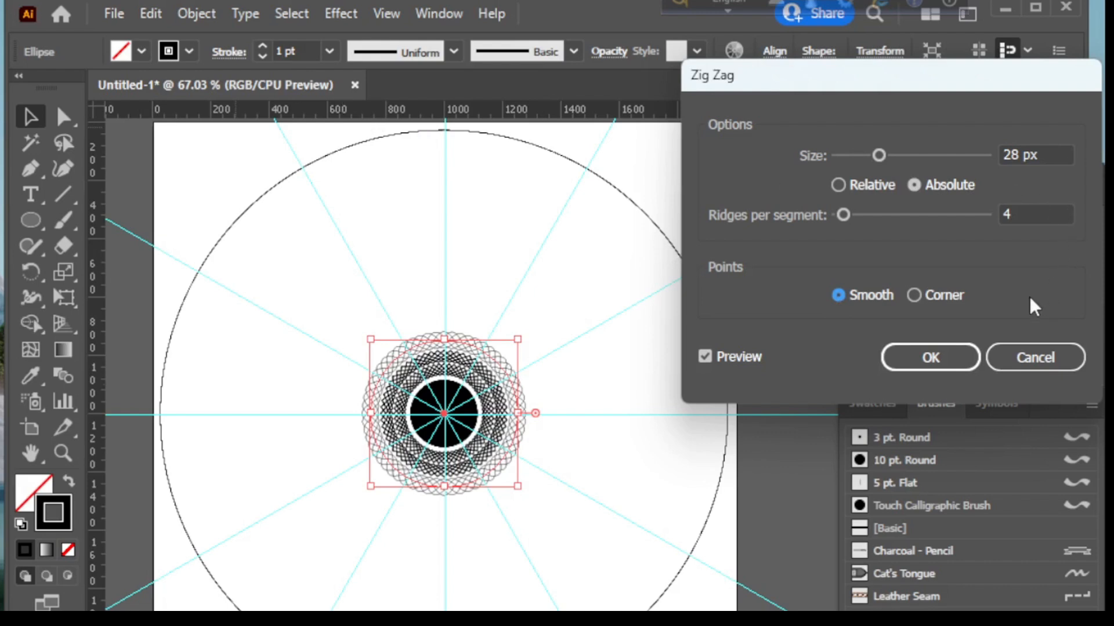
{"action": "left_click", "coordinate": [930, 356]}
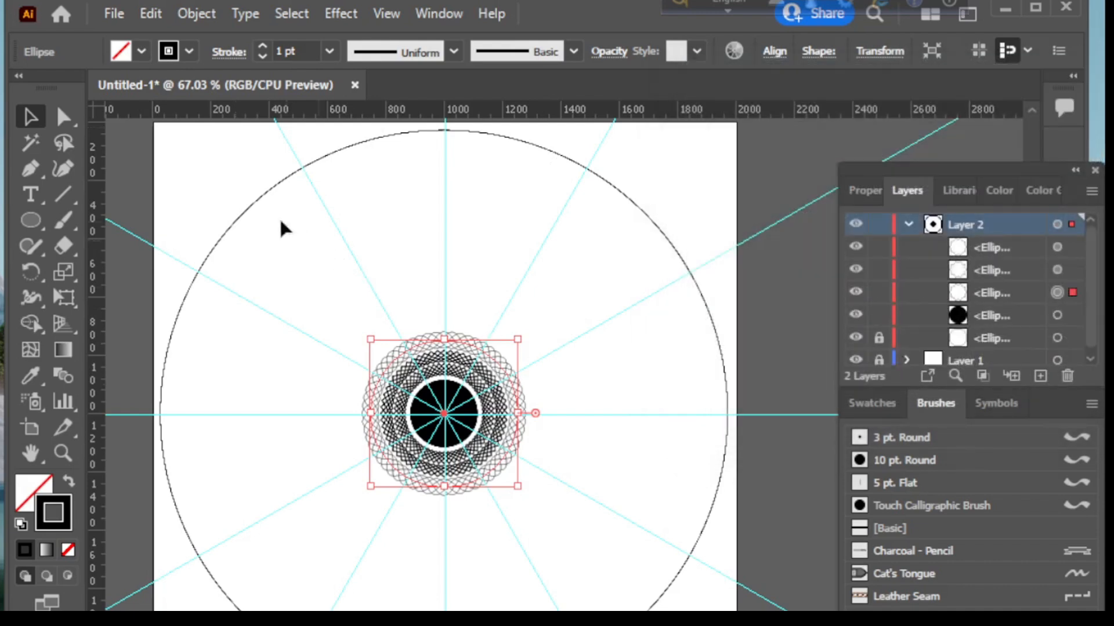
Set the smooth Zig Zag ring's stroke weight to 3 pt and deselect it.
{"action": "left_click", "coordinate": [260, 46]}
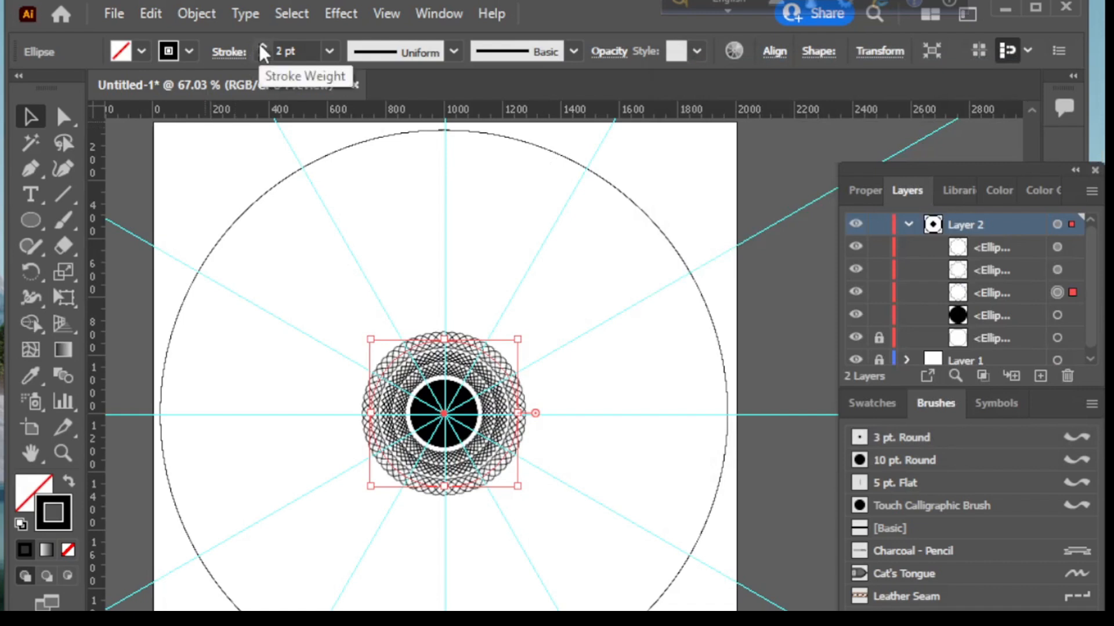
{"action": "left_click", "coordinate": [260, 46]}
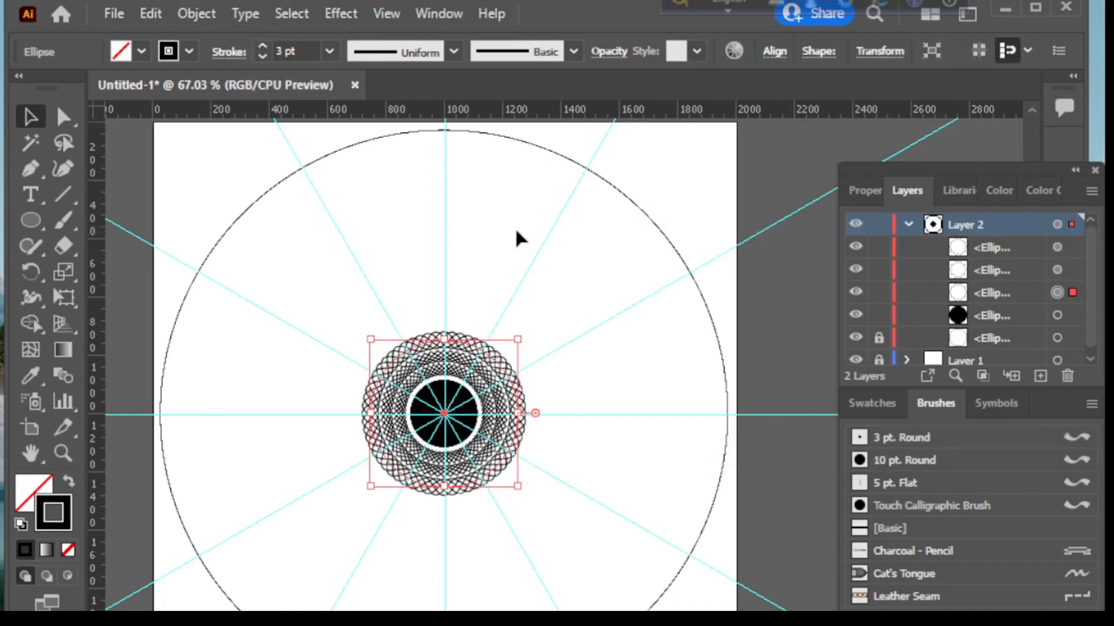
{"action": "left_click", "coordinate": [500, 221]}
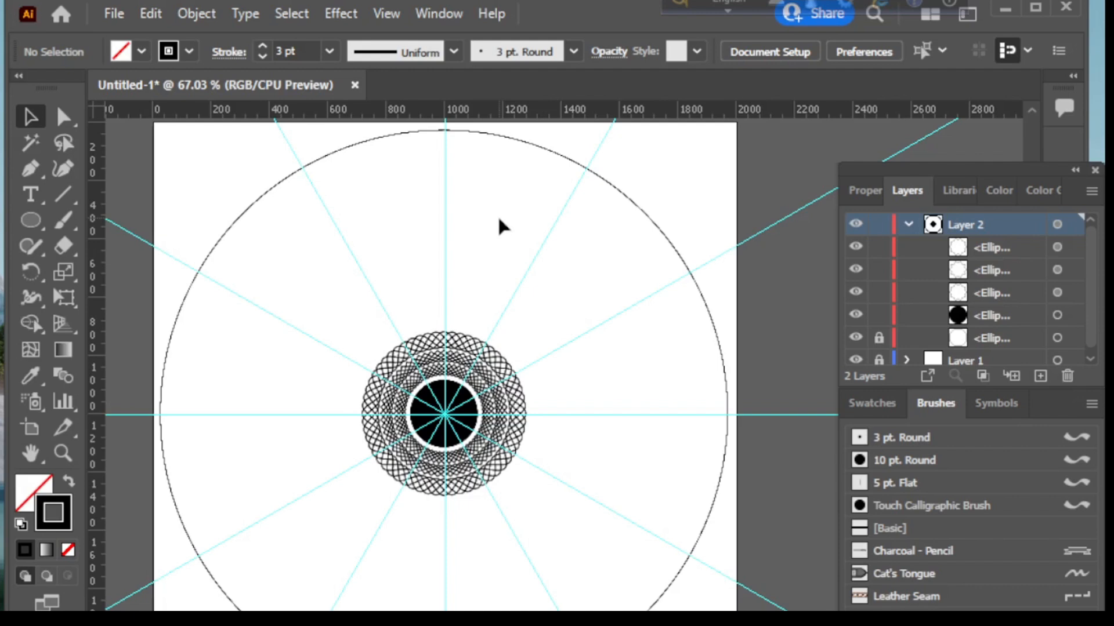
Copy the black center circle, paste it in front and enlarge the copy around its center to about 603 px wide, just beyond the outermost Zig Zag ring.
{"action": "left_click", "coordinate": [457, 412]}
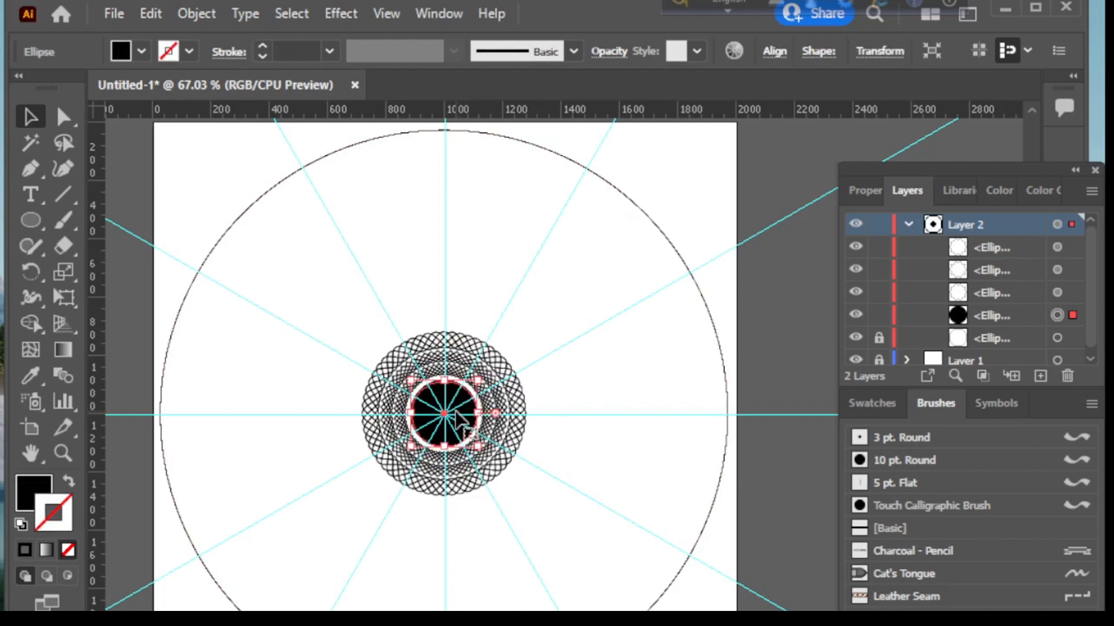
{"action": "key", "text": "ctrl+c"}
{"action": "key", "text": "ctrl+f"}
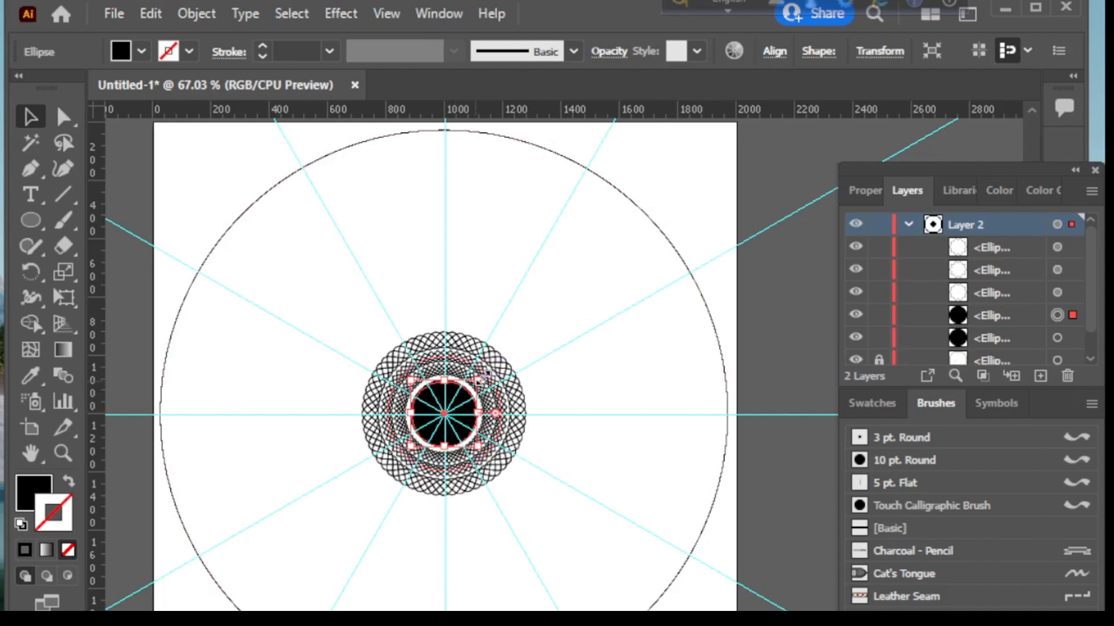
{"action": "key", "text": "alt"}
{"action": "left_click_drag", "start_coordinate": [479, 382], "coordinate": [549, 326]}
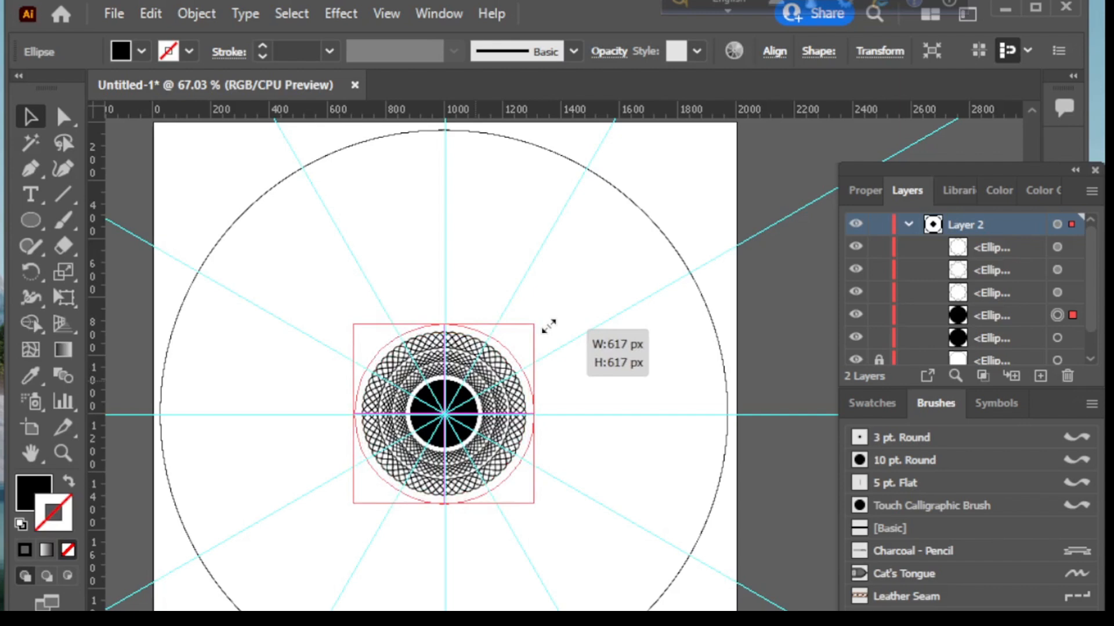
{"action": "left_click_drag", "start_coordinate": [549, 326], "coordinate": [548, 329]}
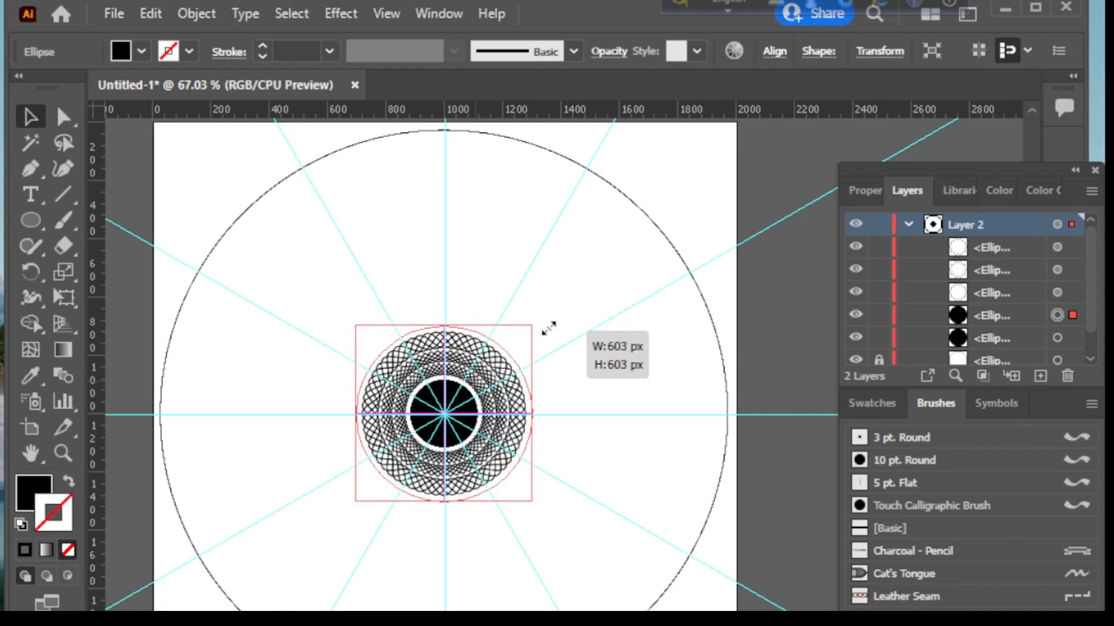
{"action": "left_click_drag", "start_coordinate": [549, 329], "coordinate": [547, 327]}
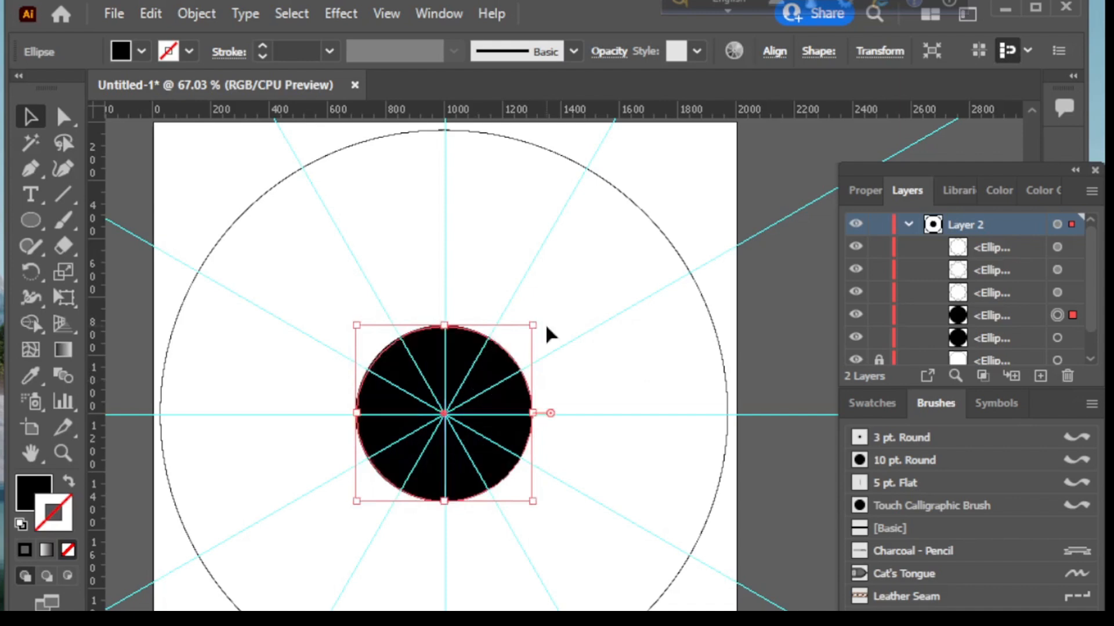
Swap the enlarged black circle's fill to an outline, set its stroke weight to 3 pt and deselect it.
{"action": "key", "text": "shift+x"}
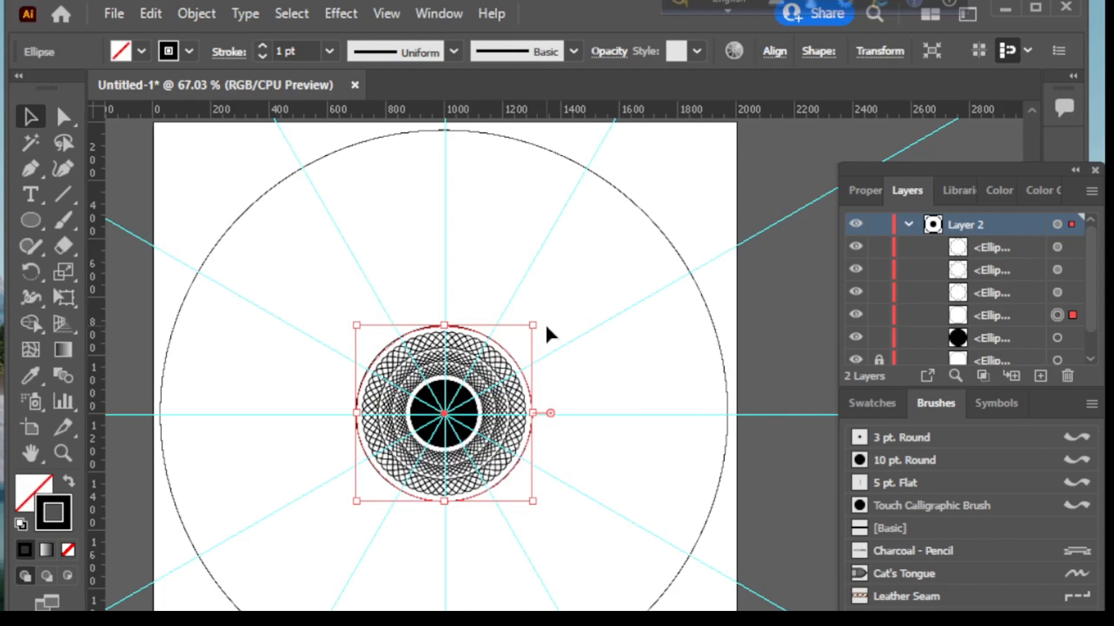
{"action": "left_click", "coordinate": [262, 46]}
{"action": "left_click", "coordinate": [262, 47]}
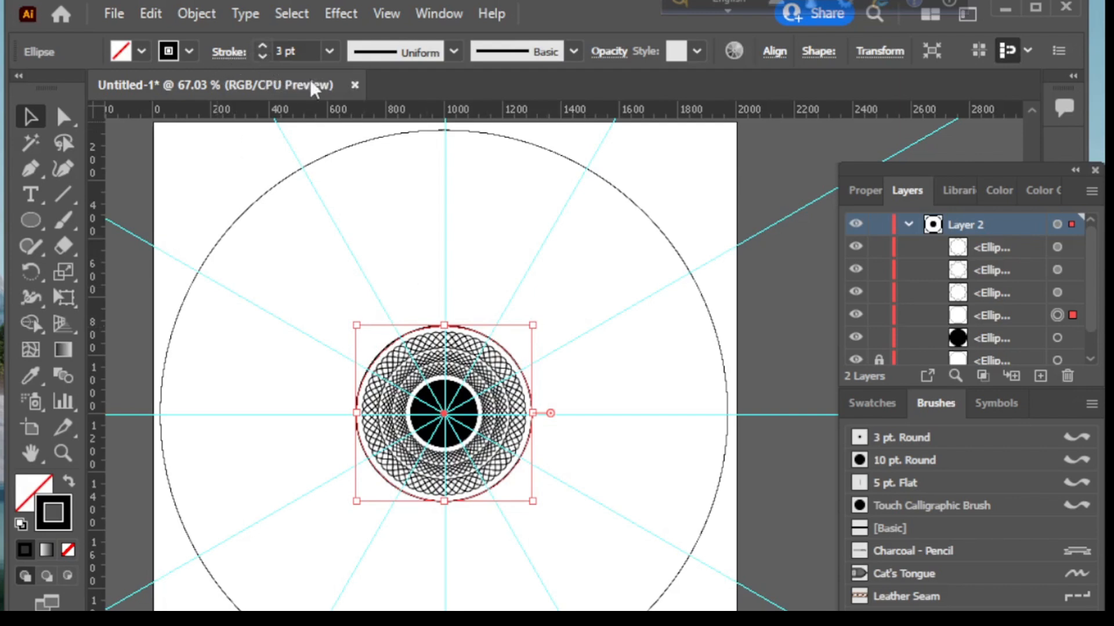
{"action": "left_click", "coordinate": [555, 264]}
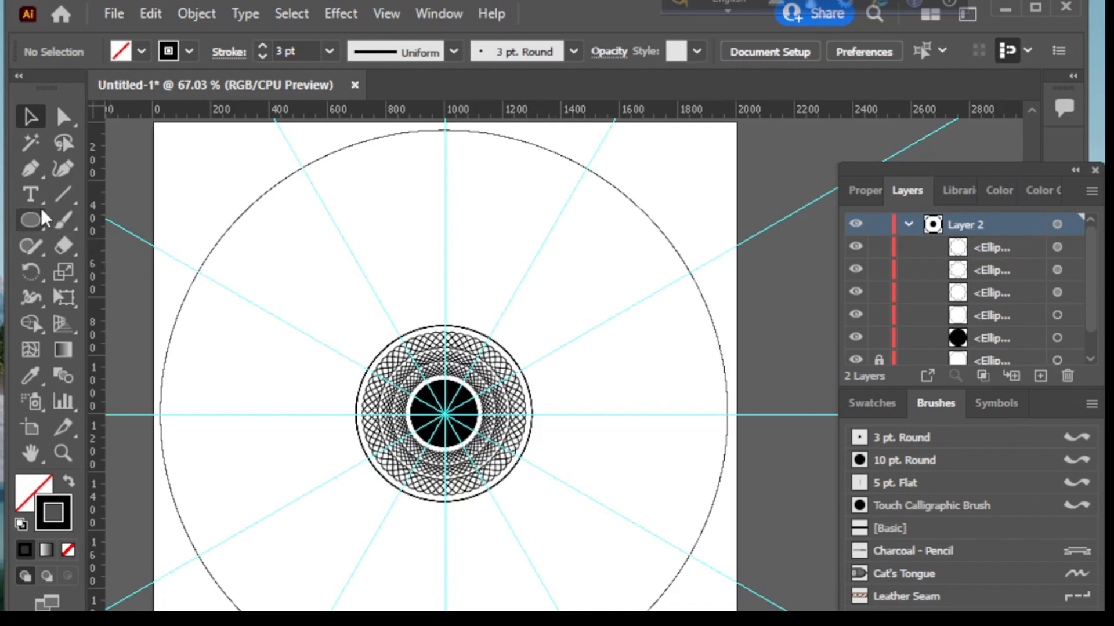
Draw a straight Pen tool line along the vertical guide above the rings, ending at the top edge of the 3 pt circle.
{"action": "left_click", "coordinate": [33, 172]}
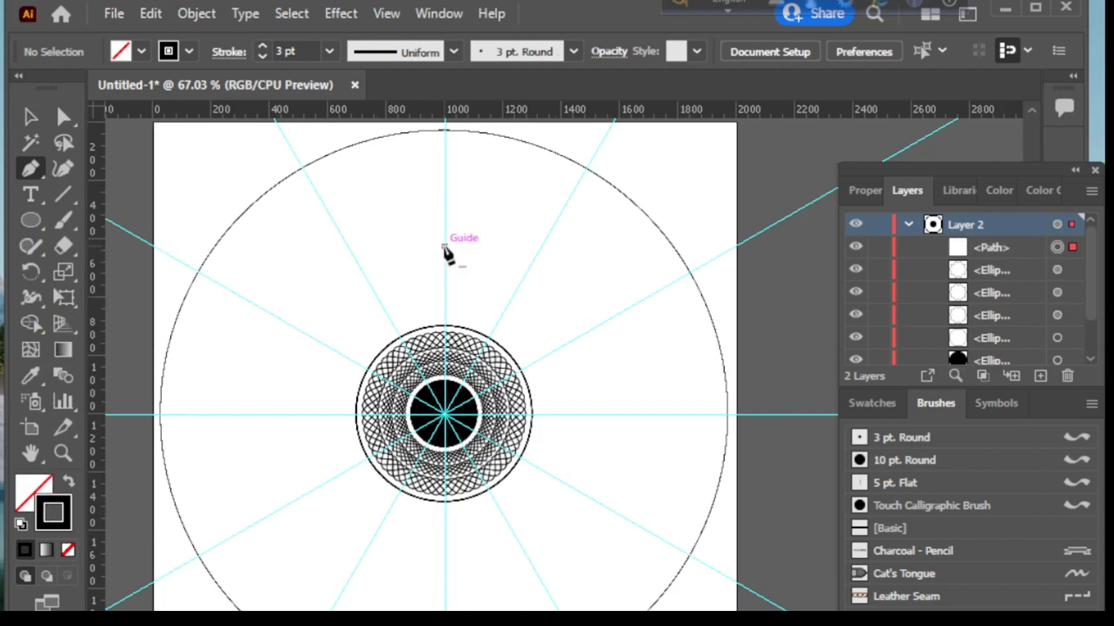
{"action": "left_click", "coordinate": [443, 246]}
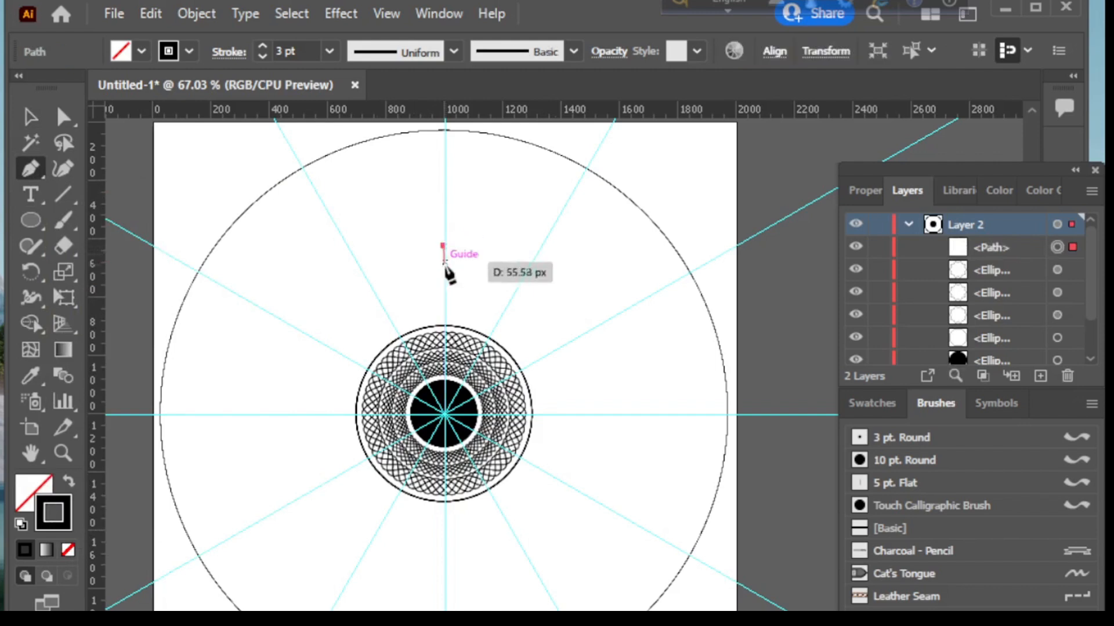
{"action": "left_click", "coordinate": [447, 327]}
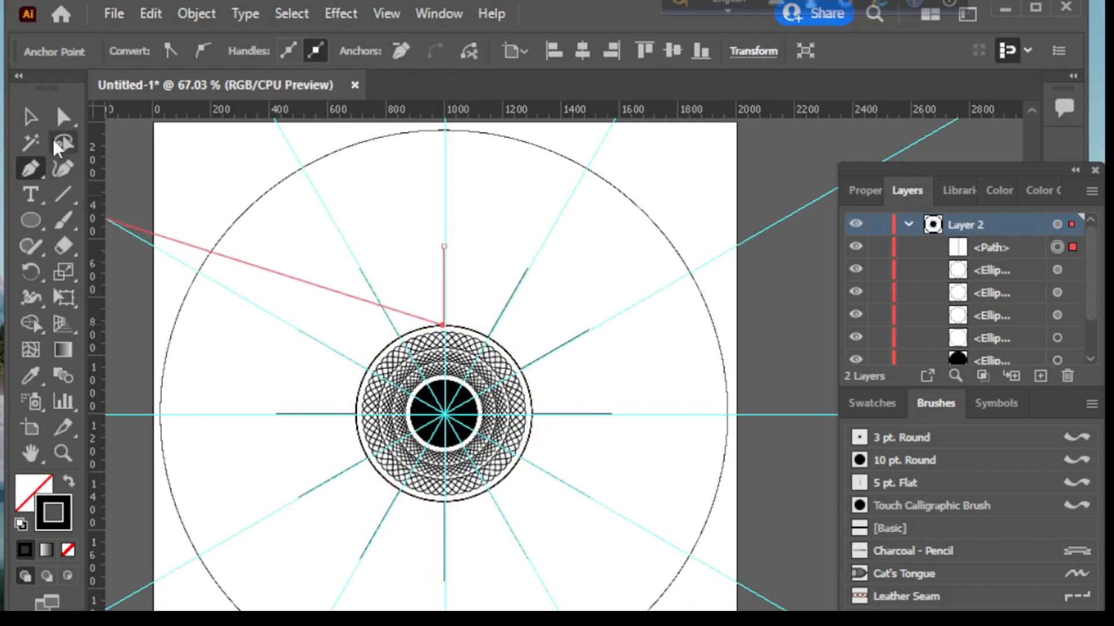
{"action": "left_click", "coordinate": [26, 113]}
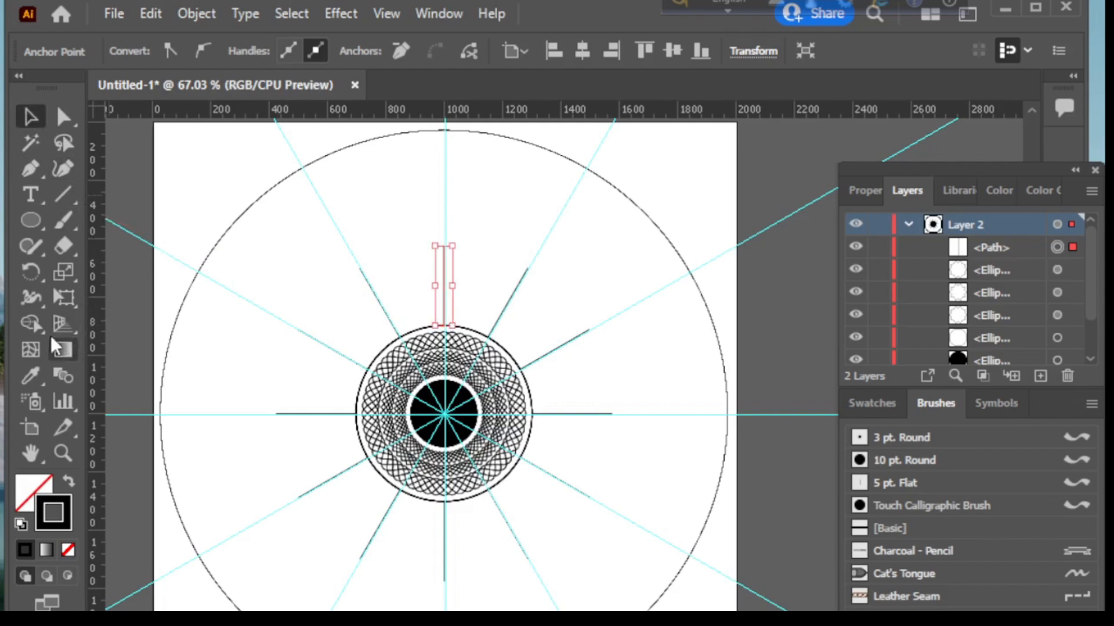
Widen the line's outer end with the Width tool to about 169 pt, forming a wedge that tapers to the ring.
{"action": "left_click", "coordinate": [29, 298]}
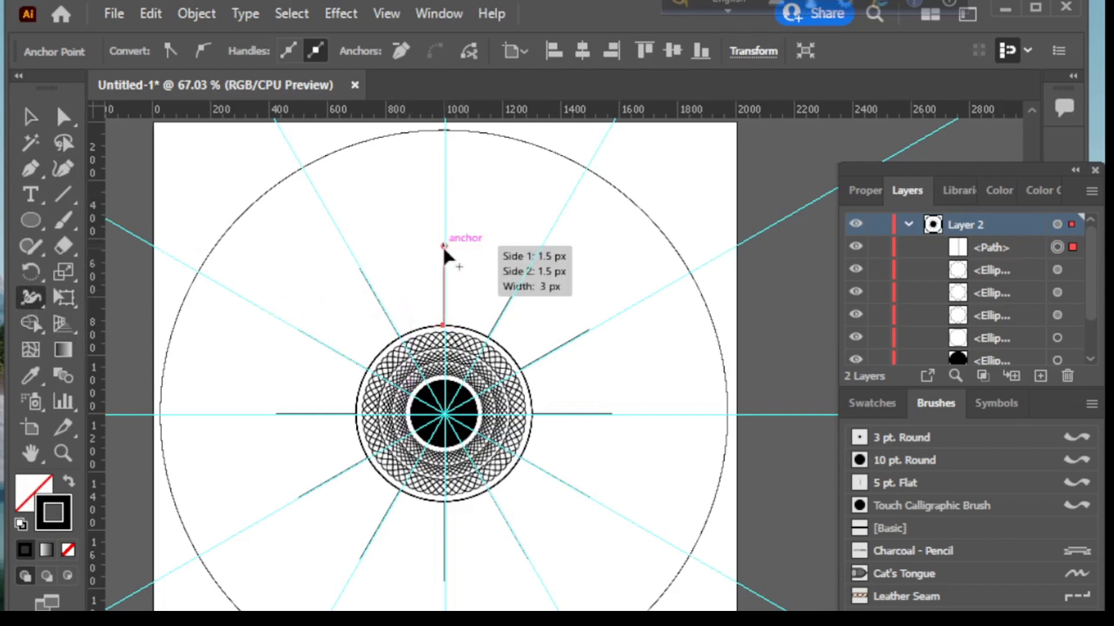
{"action": "left_click_drag", "start_coordinate": [445, 246], "coordinate": [458, 245]}
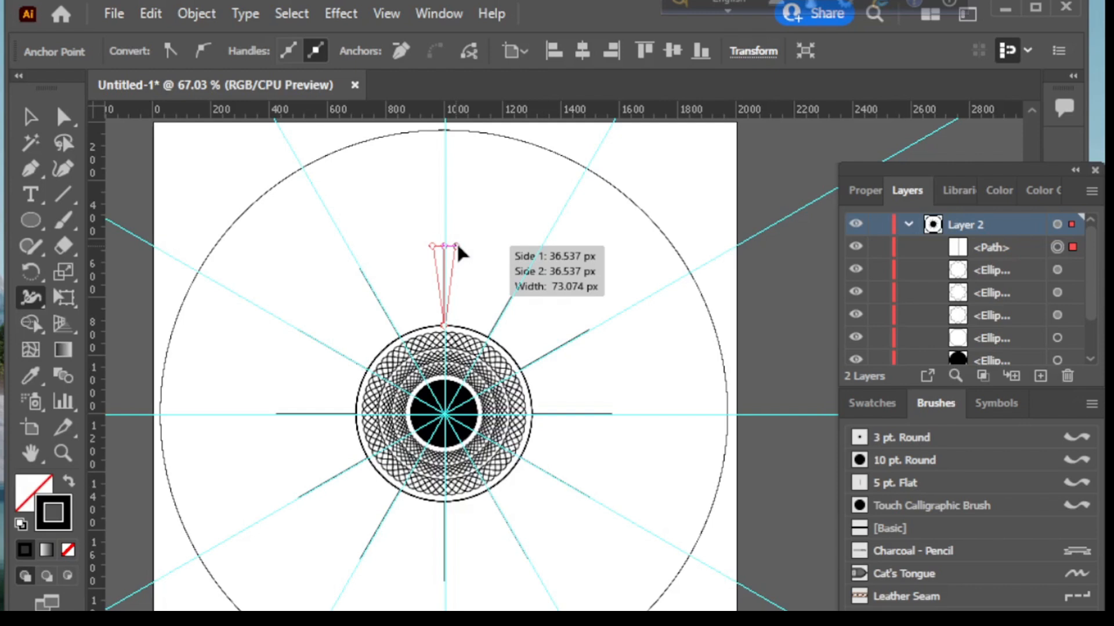
{"action": "left_click_drag", "start_coordinate": [458, 245], "coordinate": [469, 245]}
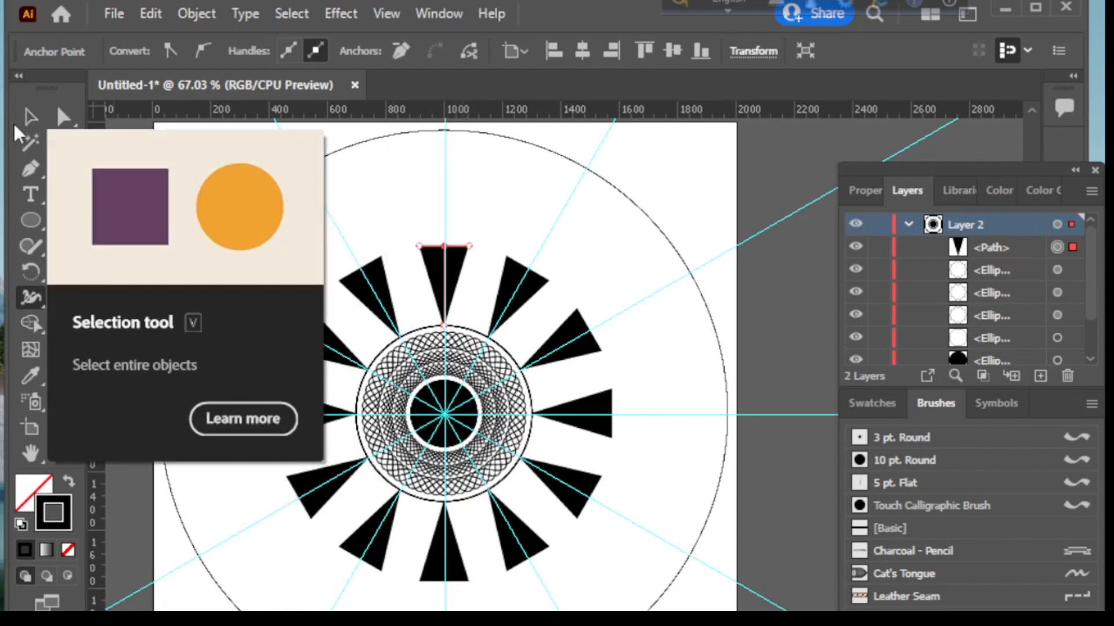
{"action": "left_click", "coordinate": [27, 116]}
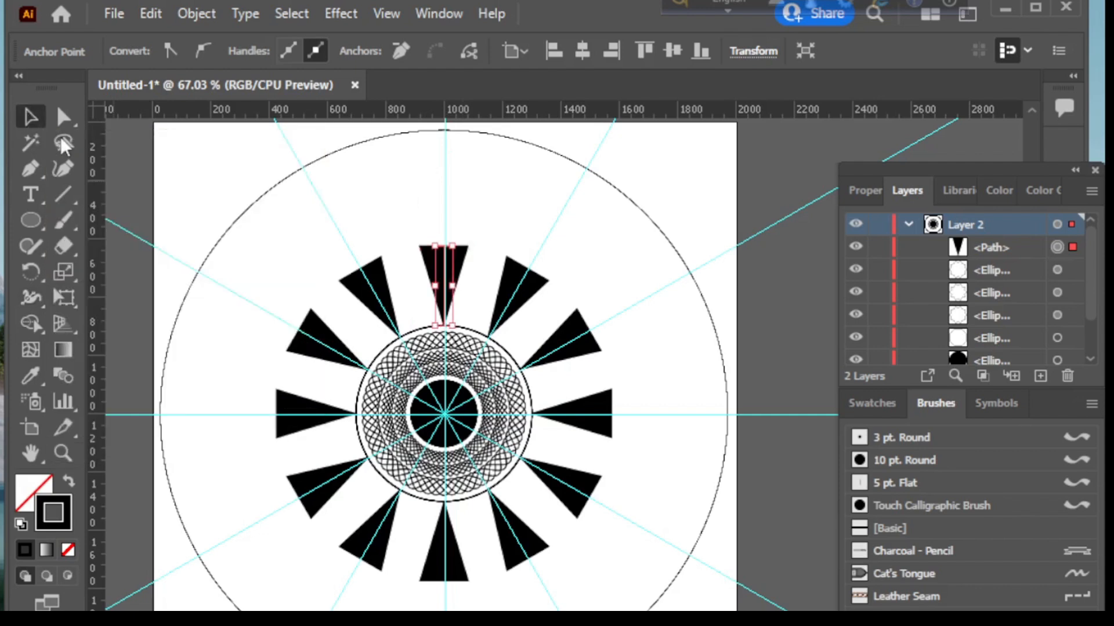
{"action": "left_click", "coordinate": [371, 173]}
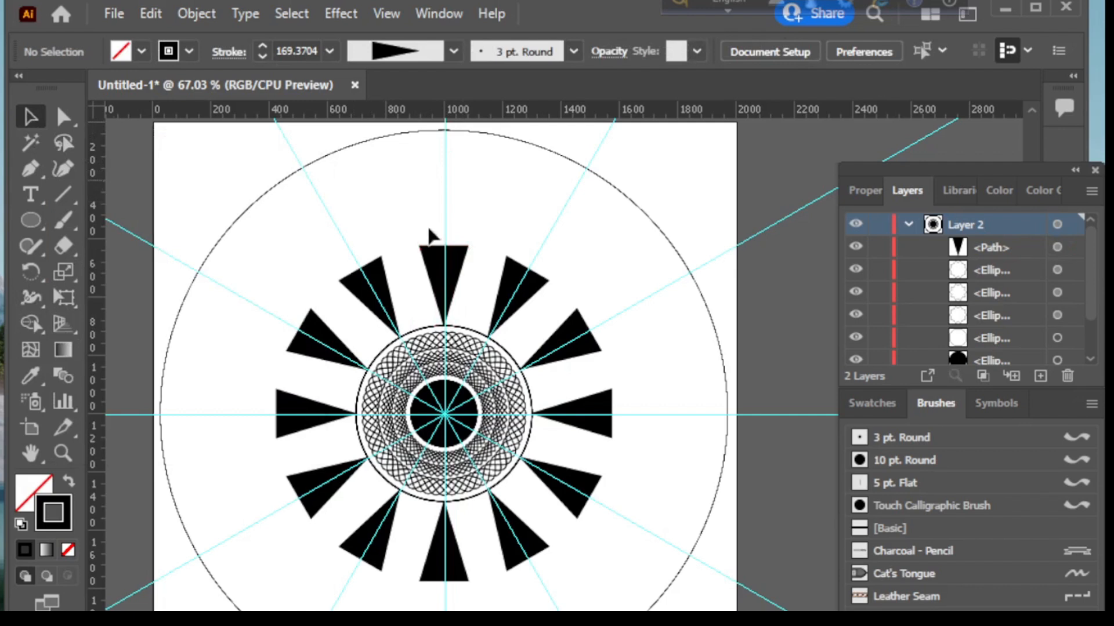
Apply the double-bulge variable width profile to the top wedge path.
{"action": "left_click", "coordinate": [453, 262]}
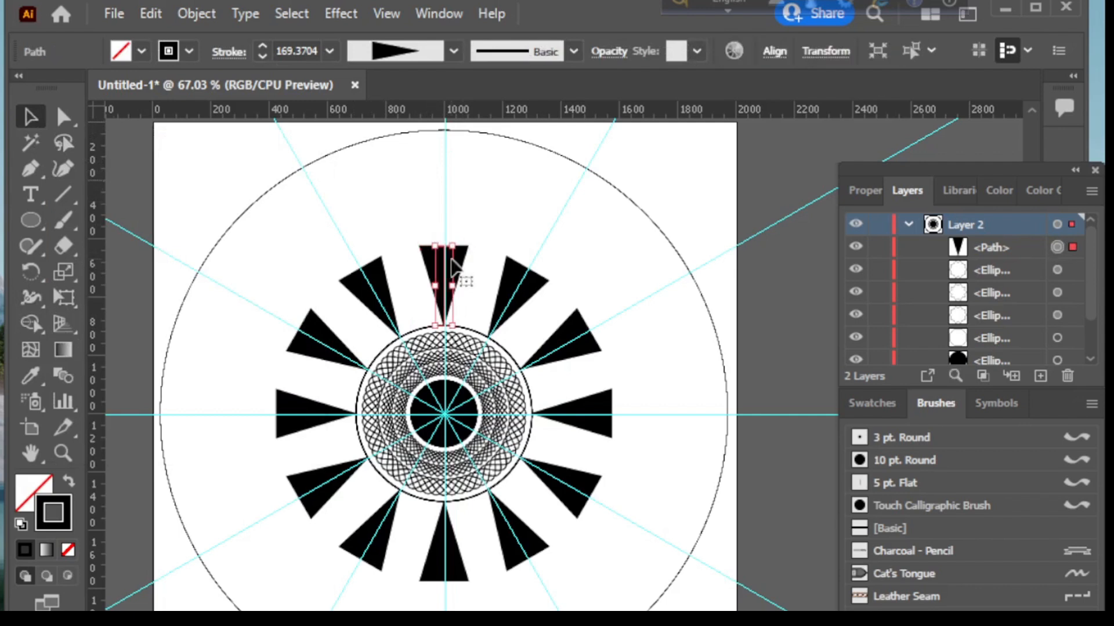
{"action": "left_click", "coordinate": [453, 51]}
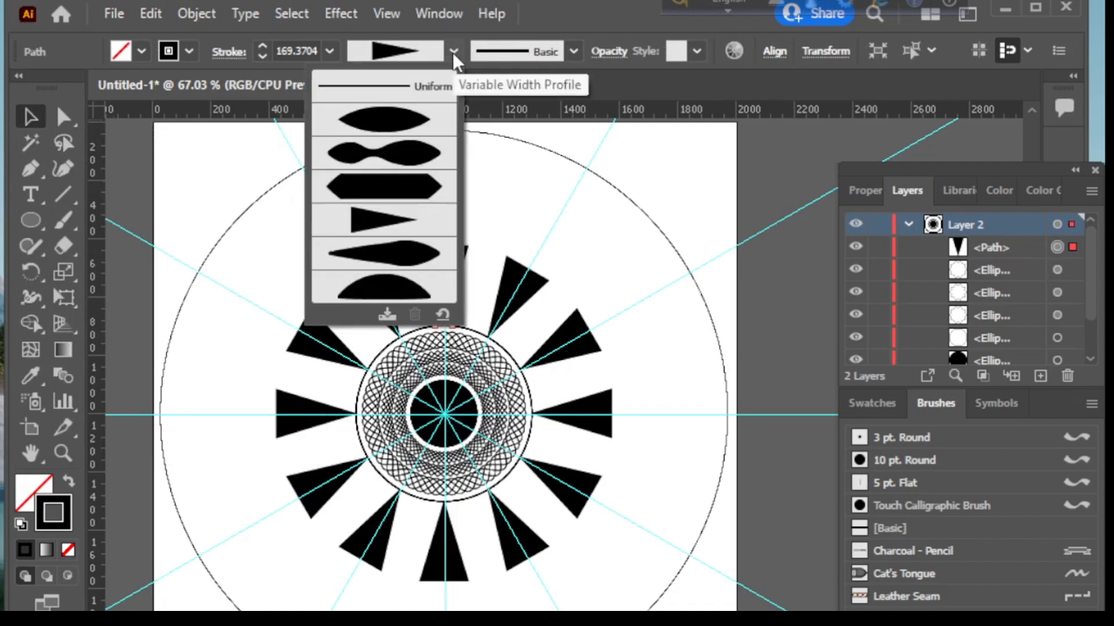
{"action": "left_click", "coordinate": [416, 157]}
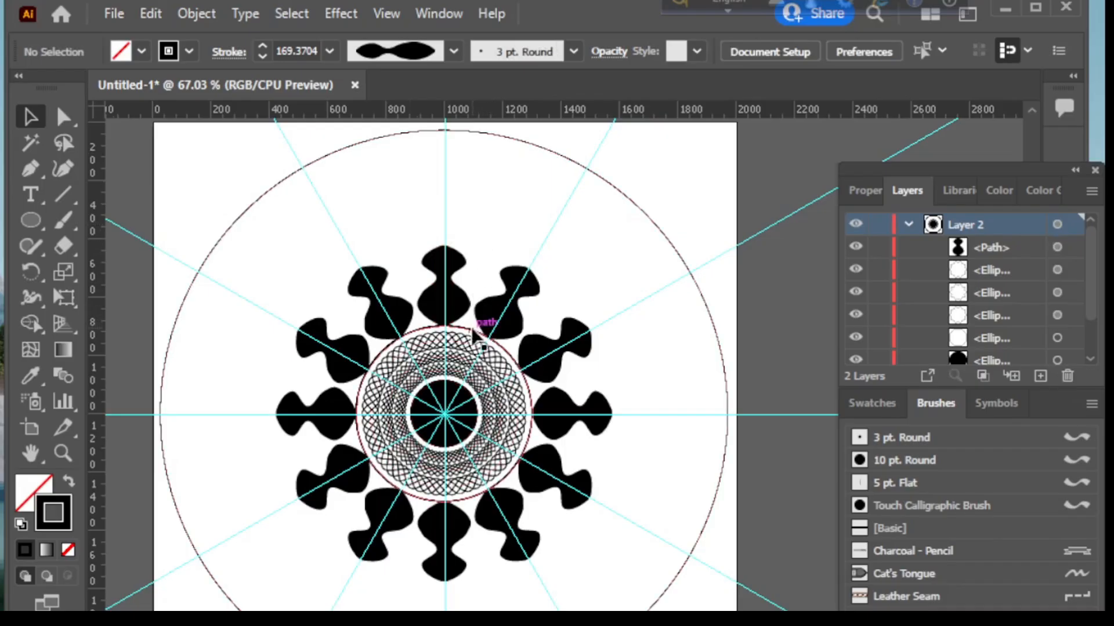
Duplicate the 3 pt circle in place, scale the copy from its center to about 1188 px around the bulge shapes, and deselect it.
{"action": "left_click", "coordinate": [472, 328]}
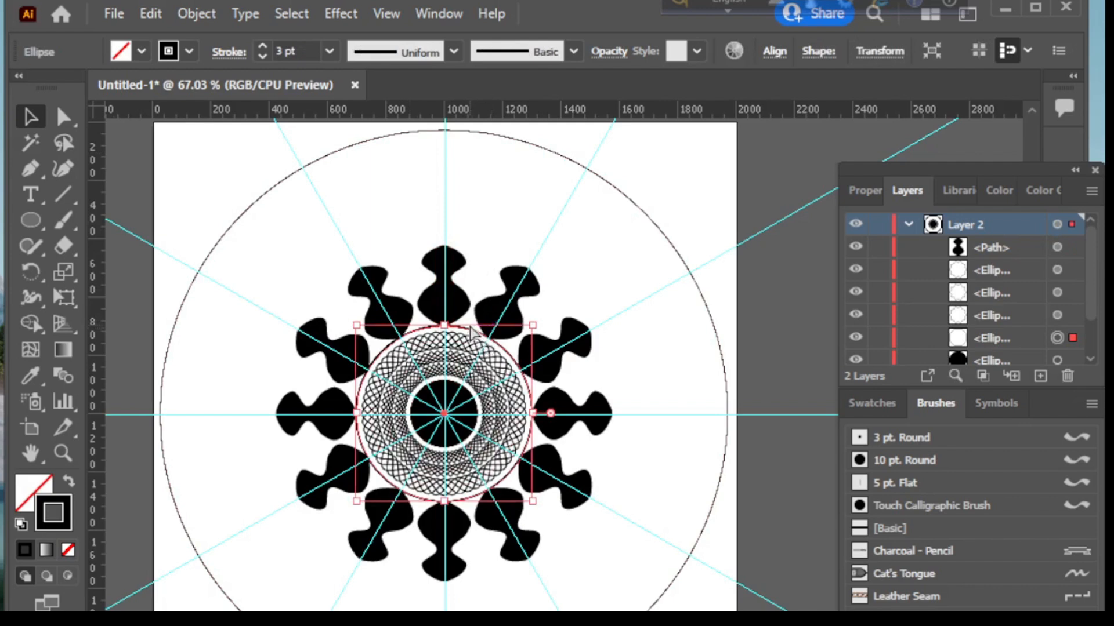
{"action": "key", "text": "ctrl+shift+b"}
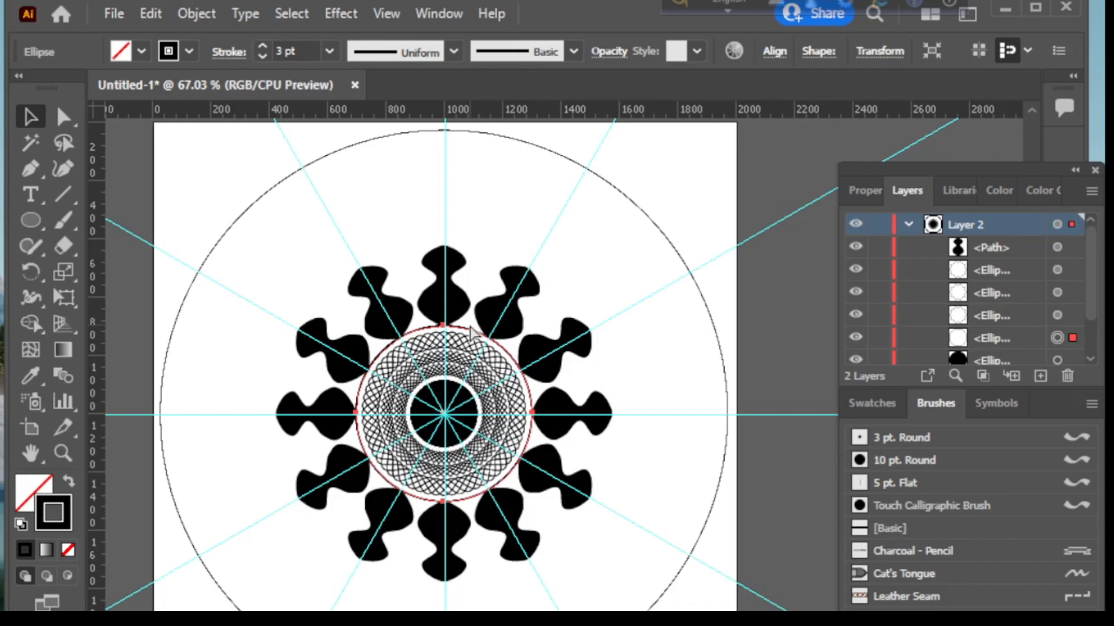
{"action": "key", "text": "ctrl+shift+b"}
{"action": "key", "text": "ctrl+shift+b"}
{"action": "key", "text": "ctrl+shift+b"}
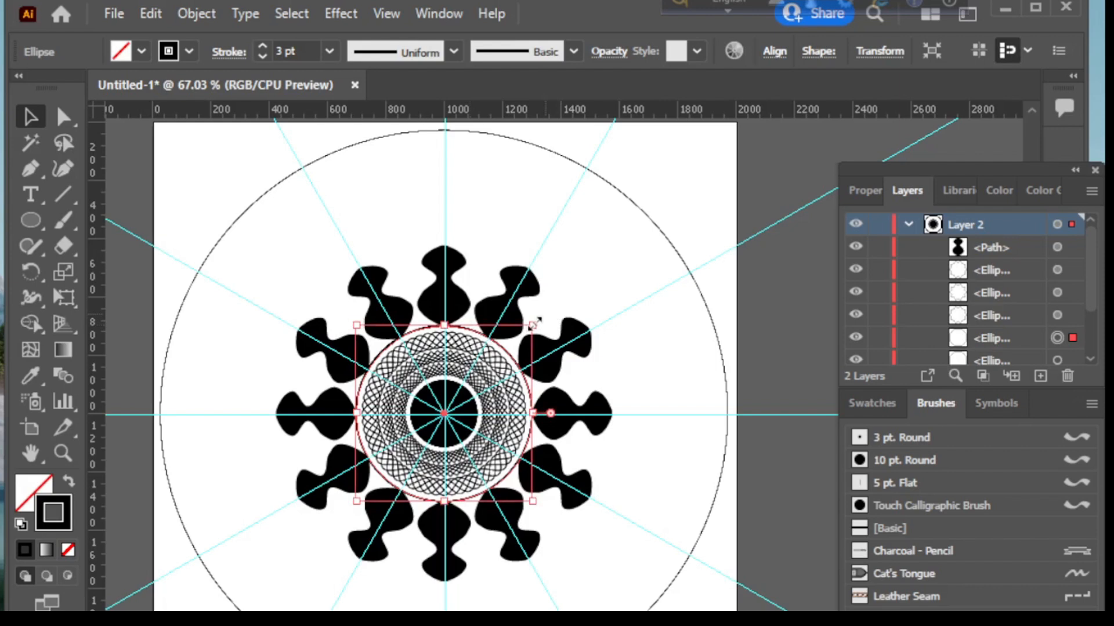
{"action": "key", "text": "alt"}
{"action": "left_click_drag", "start_coordinate": [532, 324], "coordinate": [710, 238]}
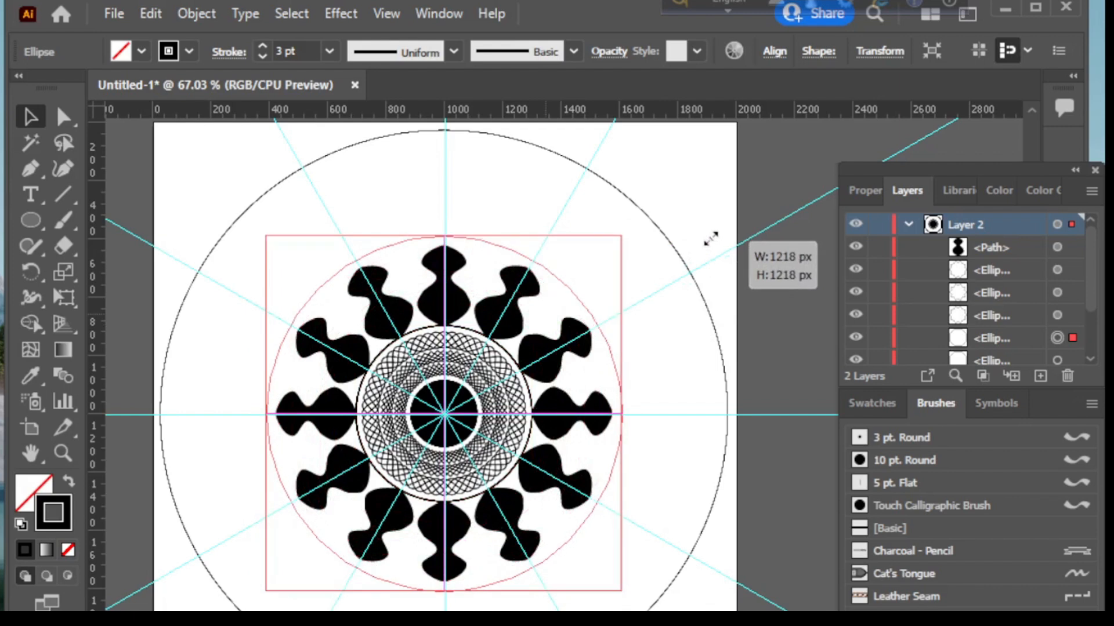
{"action": "left_click_drag", "start_coordinate": [711, 238], "coordinate": [707, 242]}
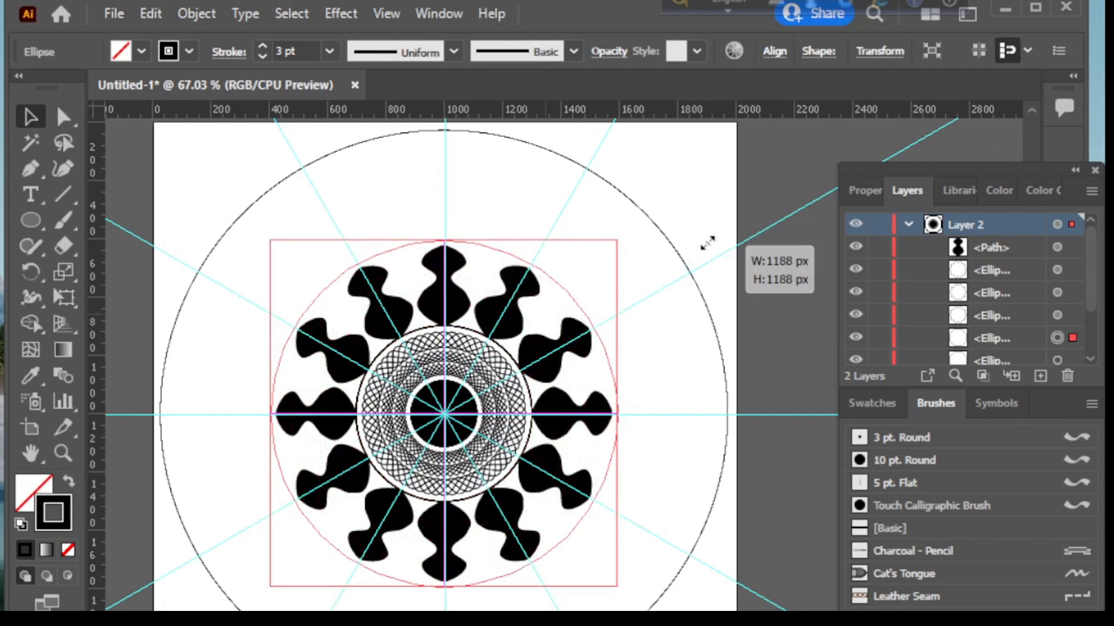
{"action": "left_click_drag", "start_coordinate": [708, 242], "coordinate": [705, 243]}
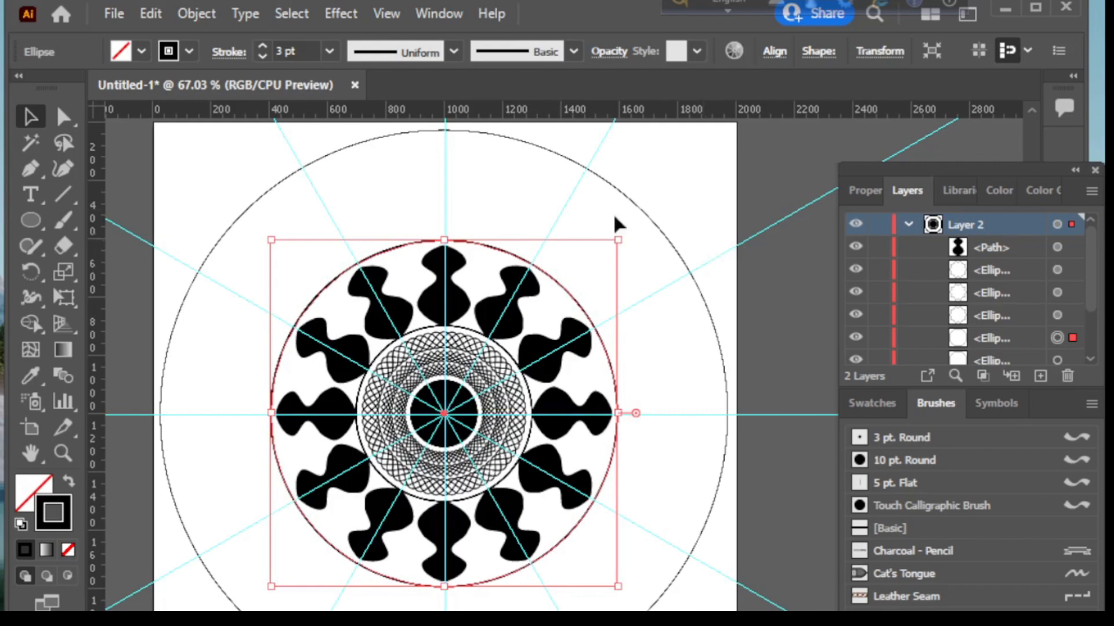
{"action": "left_click", "coordinate": [408, 178]}
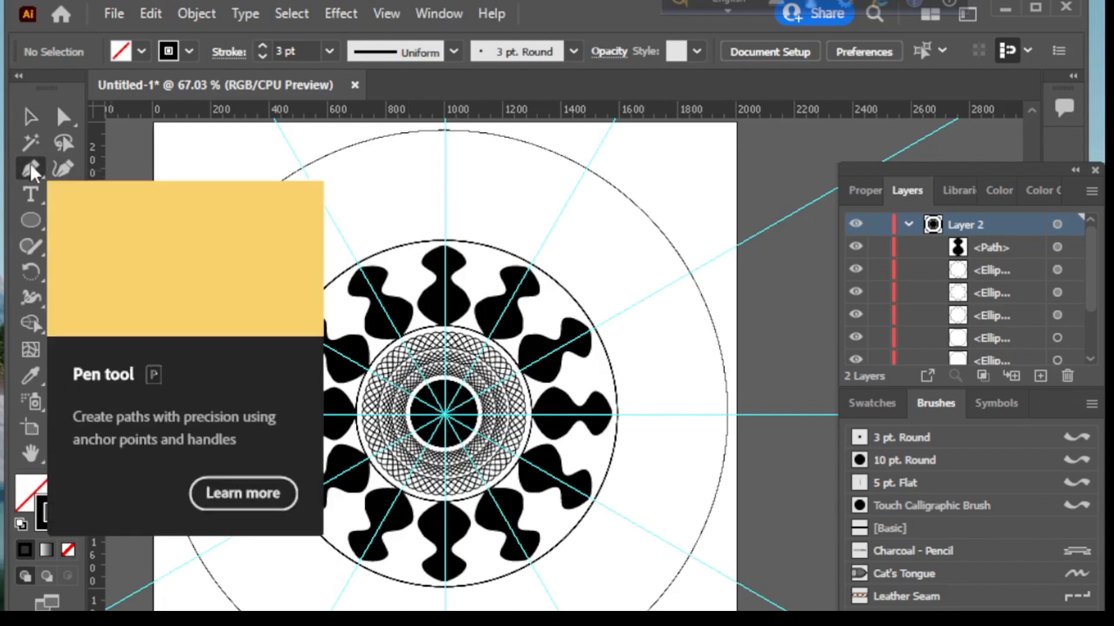
Draw the left half of a petal with the Pen tool, curving from the vertical guide near the outer circle down to the 1188 px circle.
{"action": "left_click", "coordinate": [30, 163]}
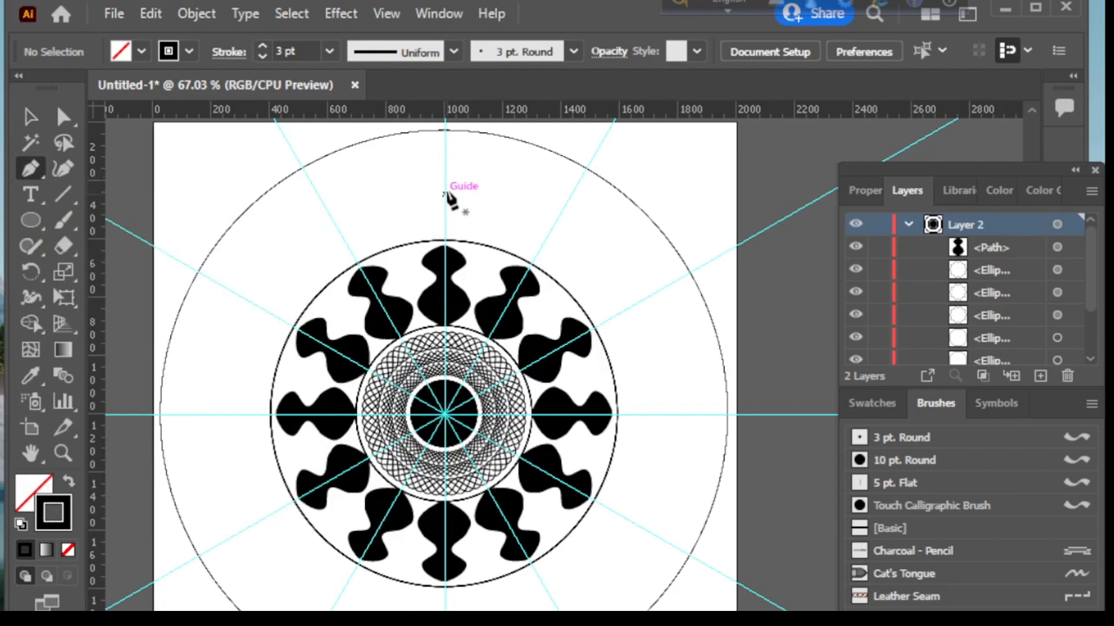
{"action": "left_click", "coordinate": [444, 154]}
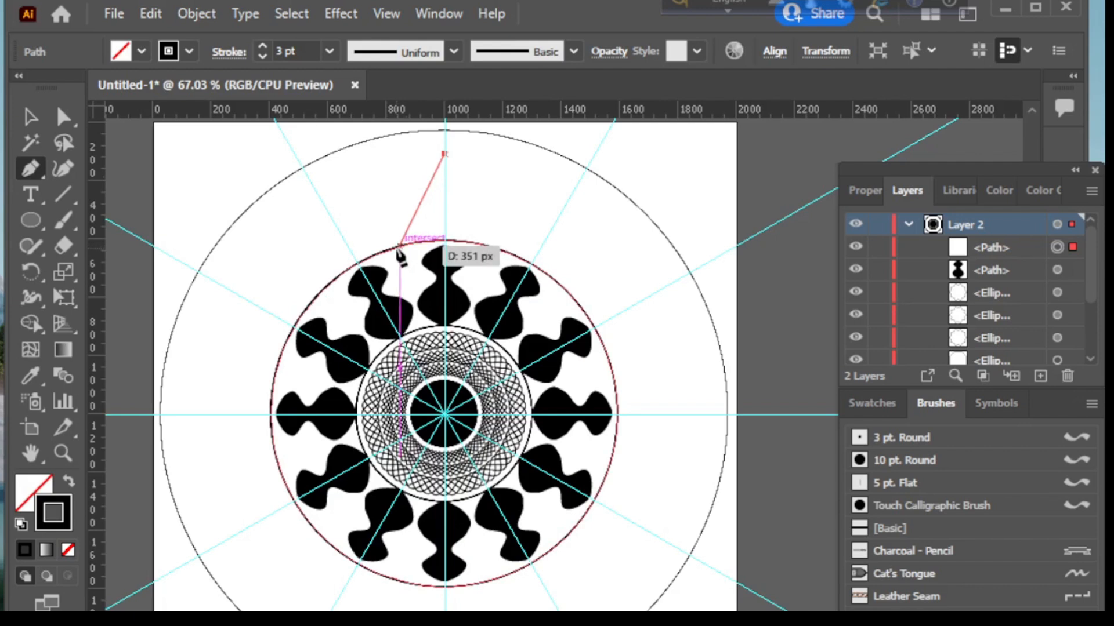
{"action": "left_click", "coordinate": [399, 246]}
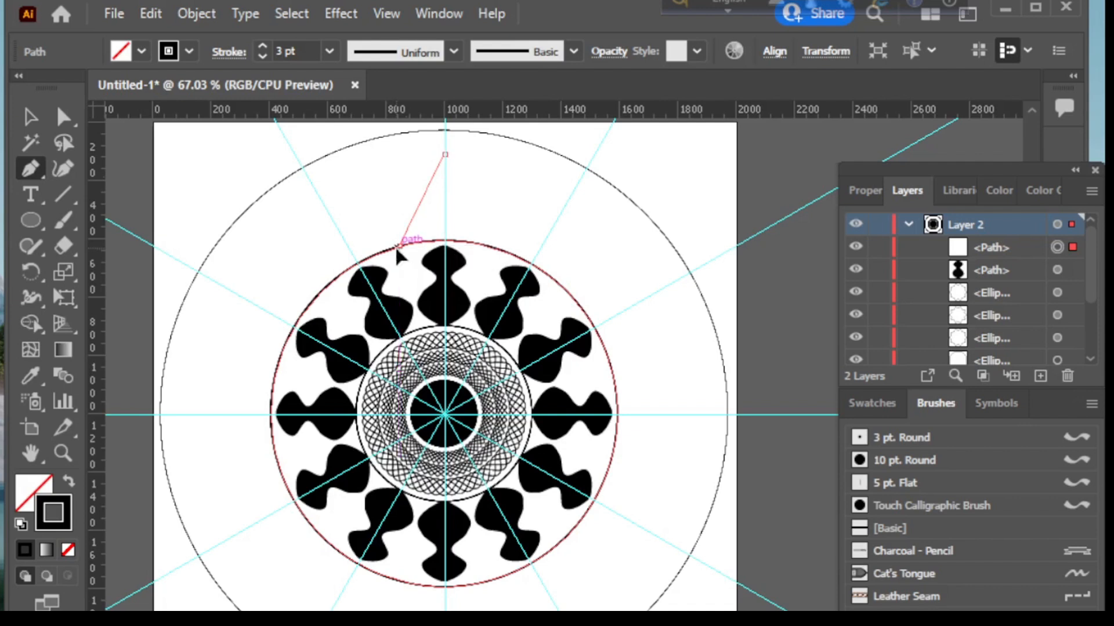
{"action": "left_click_drag", "start_coordinate": [397, 247], "coordinate": [411, 295]}
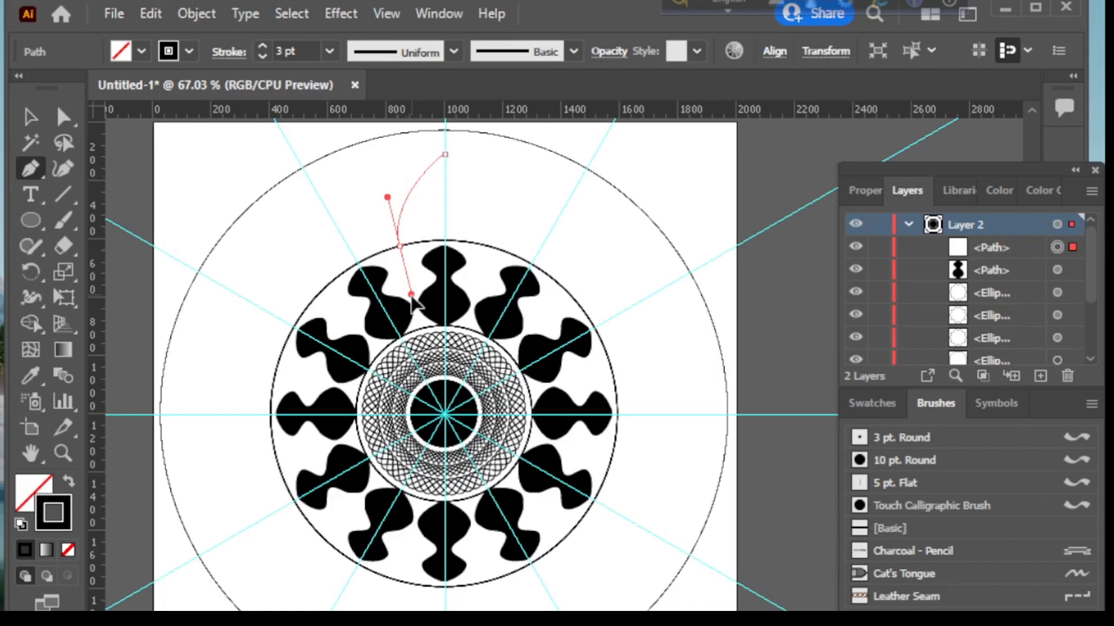
{"action": "left_click_drag", "start_coordinate": [410, 295], "coordinate": [425, 301]}
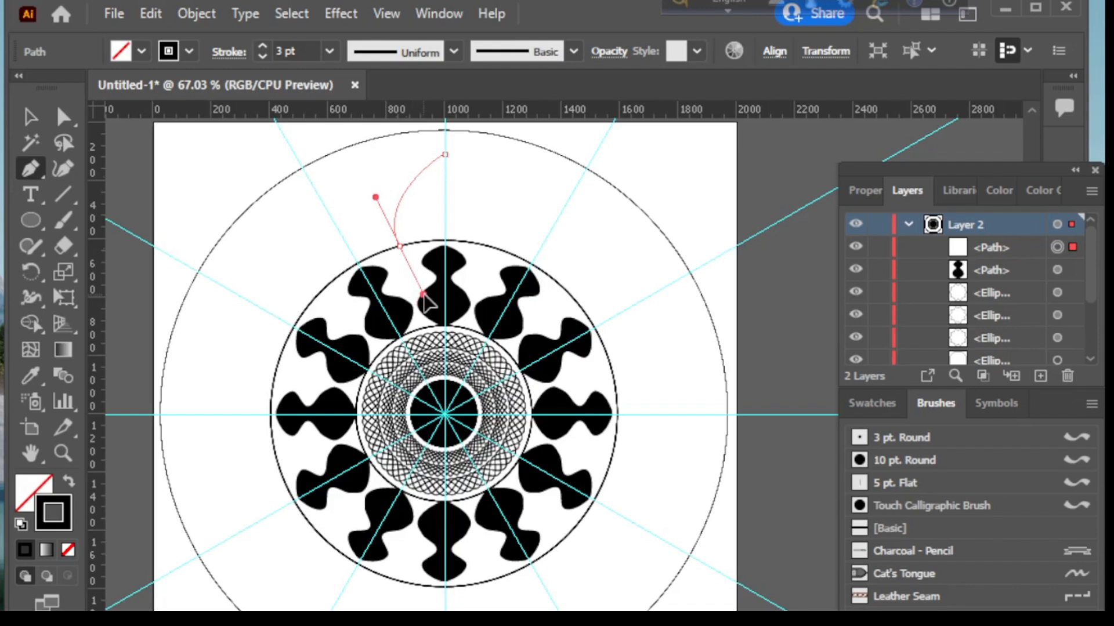
{"action": "left_click_drag", "start_coordinate": [423, 294], "coordinate": [433, 286]}
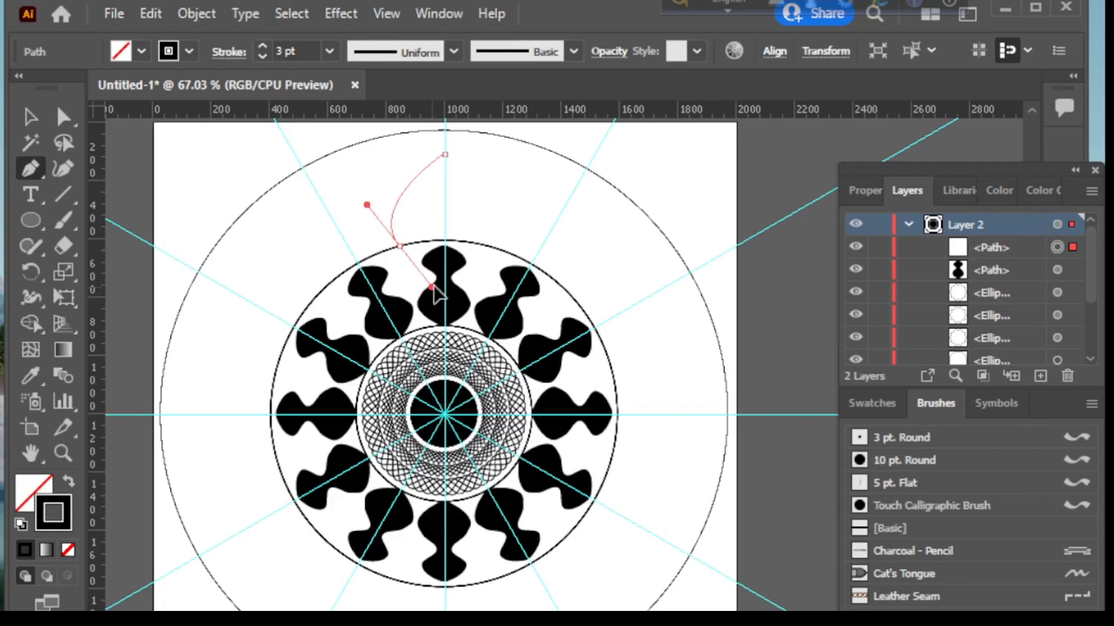
{"action": "left_click_drag", "start_coordinate": [434, 286], "coordinate": [425, 285]}
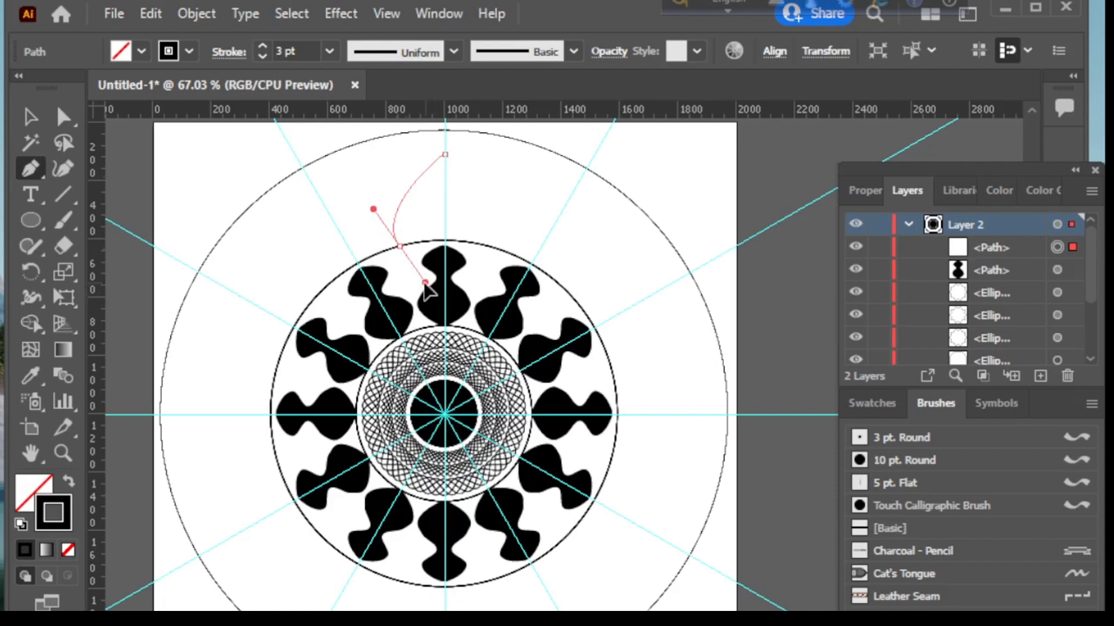
{"action": "left_click_drag", "start_coordinate": [425, 283], "coordinate": [423, 284]}
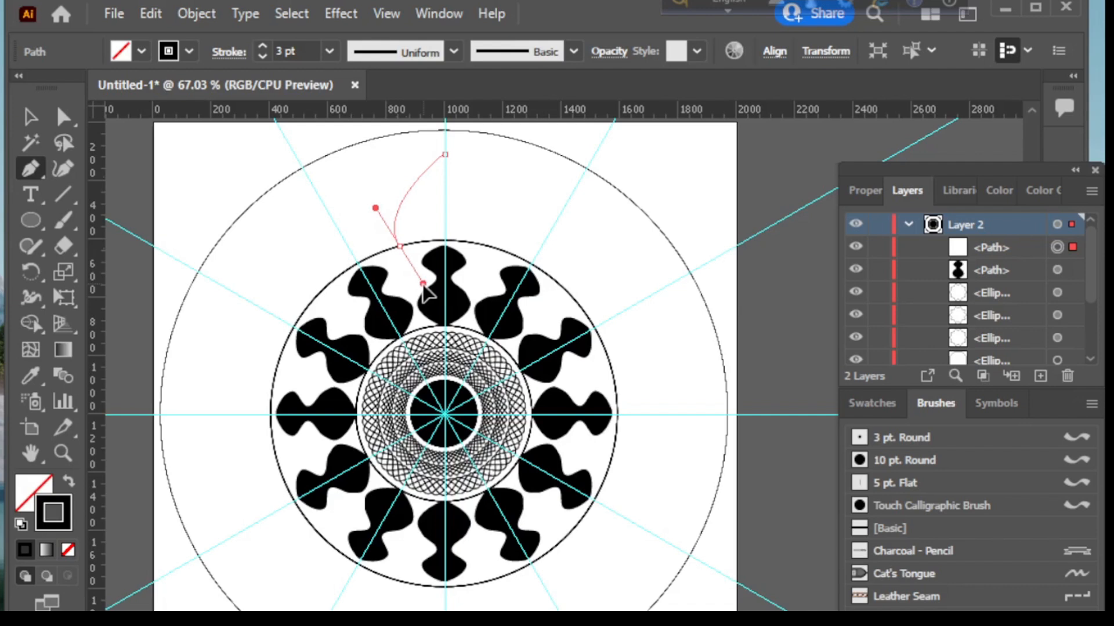
{"action": "left_click_drag", "start_coordinate": [423, 283], "coordinate": [423, 285]}
{"action": "left_click_drag", "start_coordinate": [423, 285], "coordinate": [423, 285]}
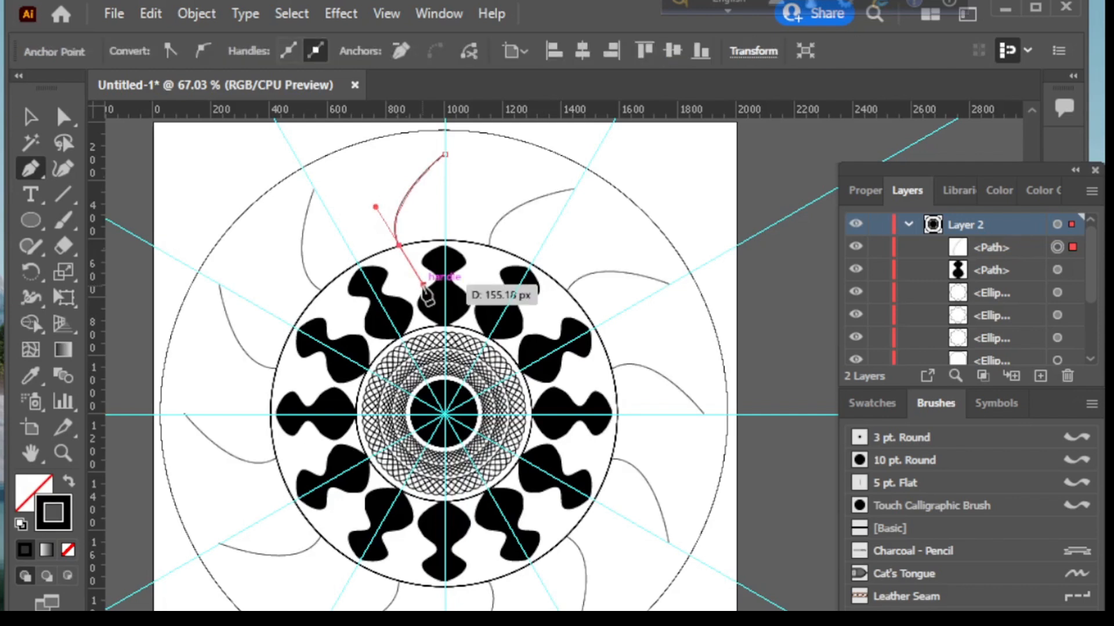
{"action": "left_click", "coordinate": [400, 246]}
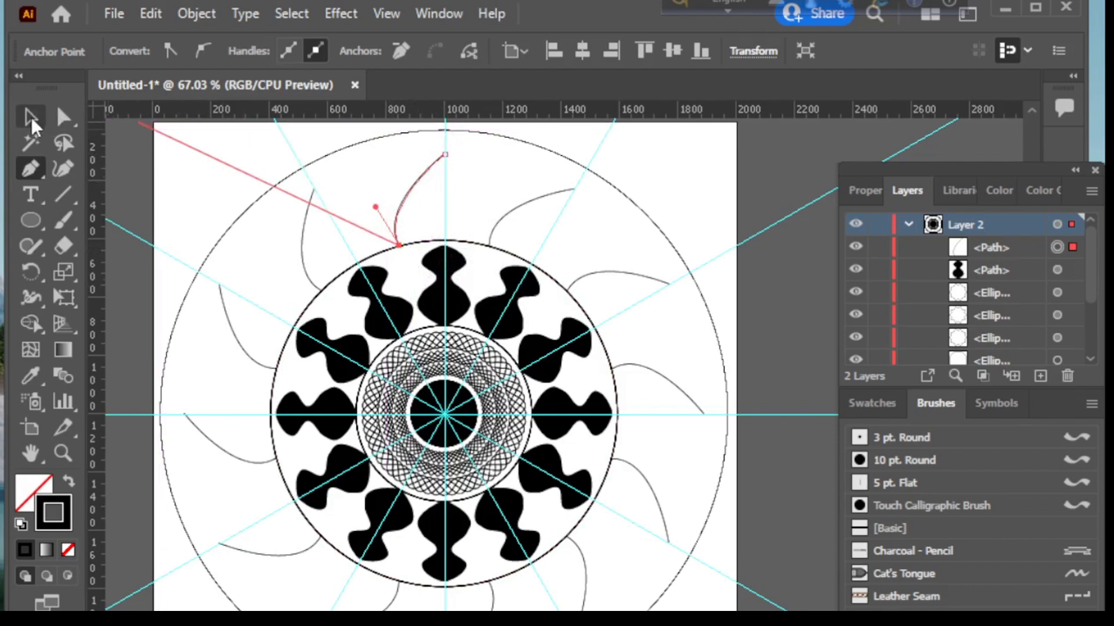
{"action": "left_click", "coordinate": [31, 117]}
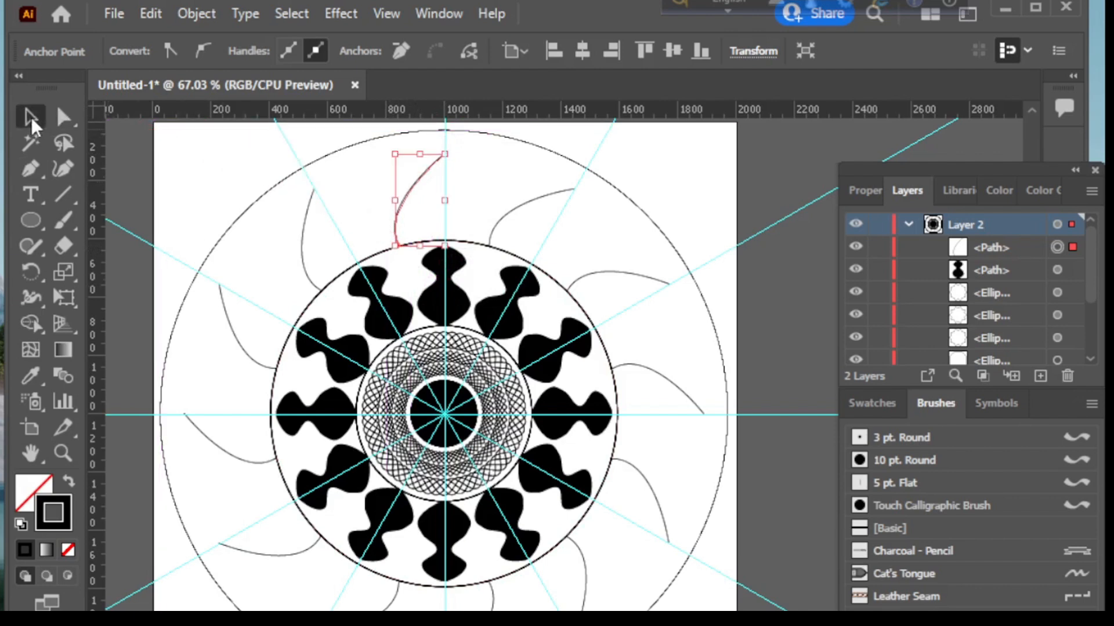
{"action": "left_click", "coordinate": [488, 170]}
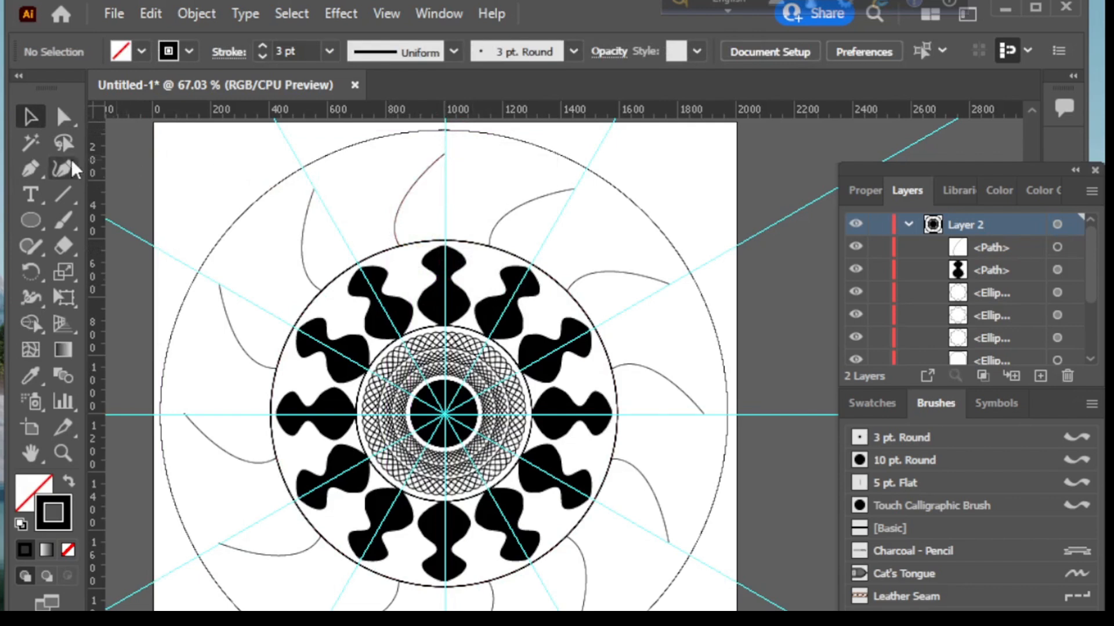
Continue the path from the petal's tip with a mirrored curve down to the 1188 px circle, completing its right half.
{"action": "left_click", "coordinate": [33, 163]}
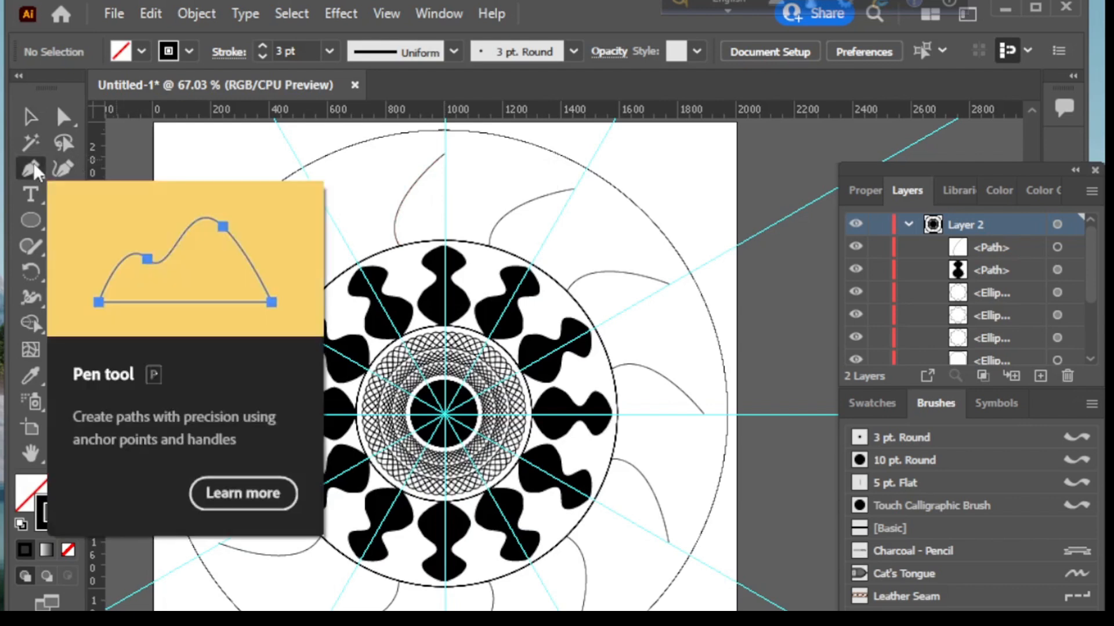
{"action": "left_click", "coordinate": [444, 154]}
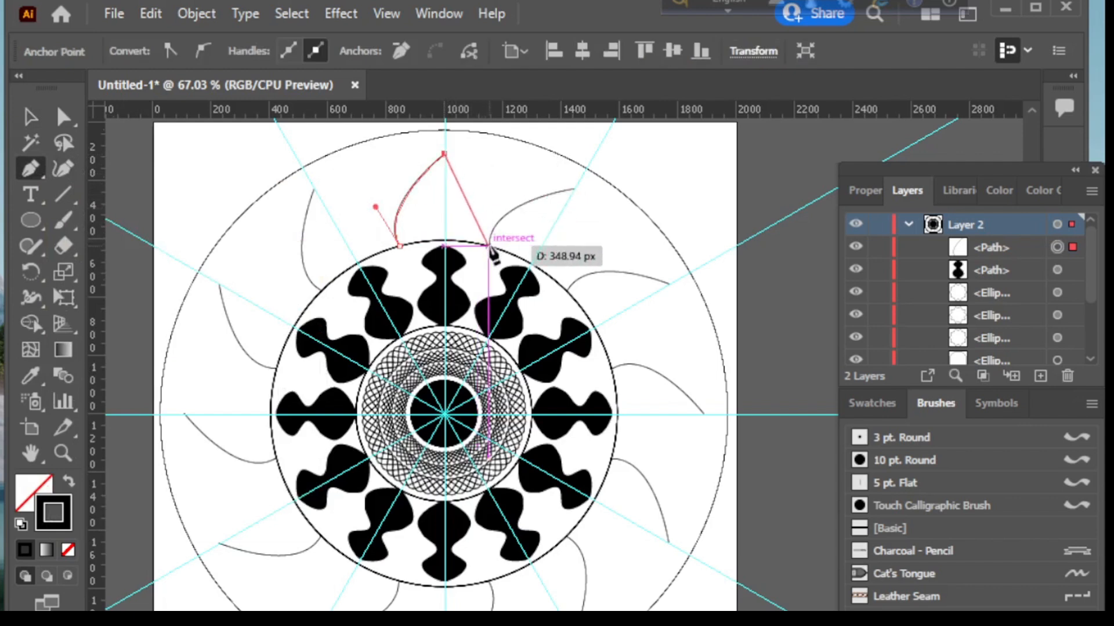
{"action": "left_click_drag", "start_coordinate": [489, 246], "coordinate": [469, 296]}
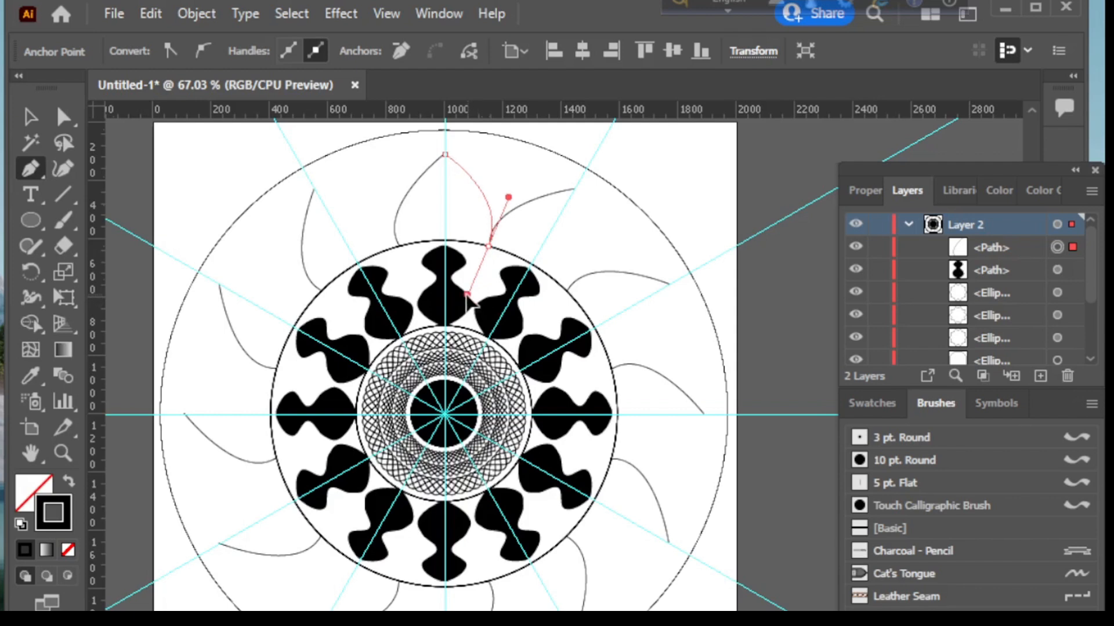
{"action": "left_click_drag", "start_coordinate": [468, 296], "coordinate": [476, 300]}
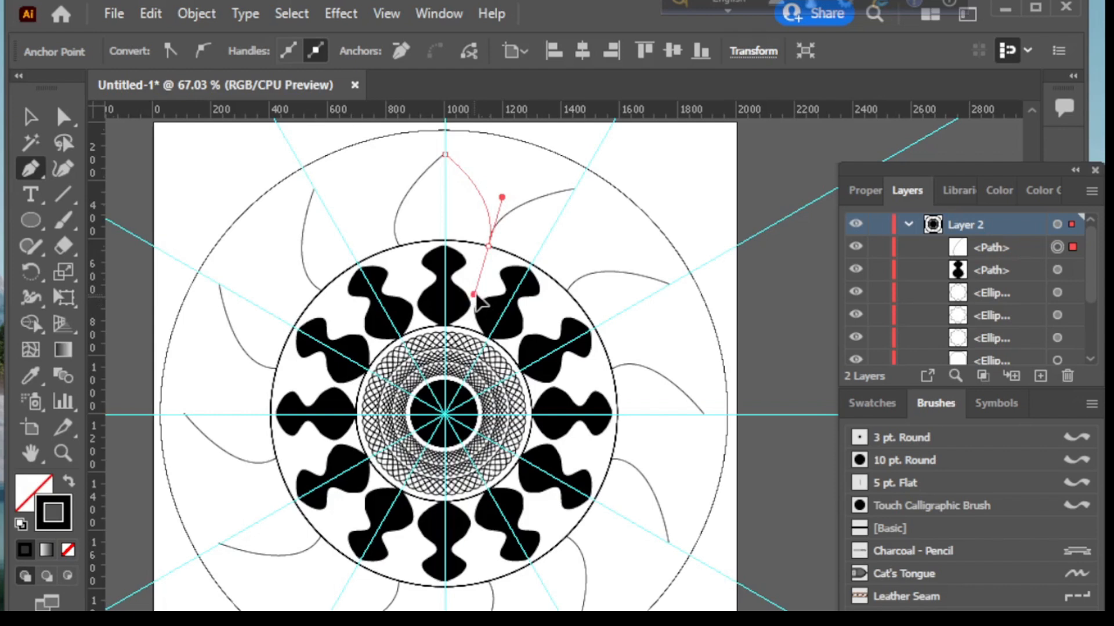
{"action": "left_click_drag", "start_coordinate": [476, 296], "coordinate": [470, 291]}
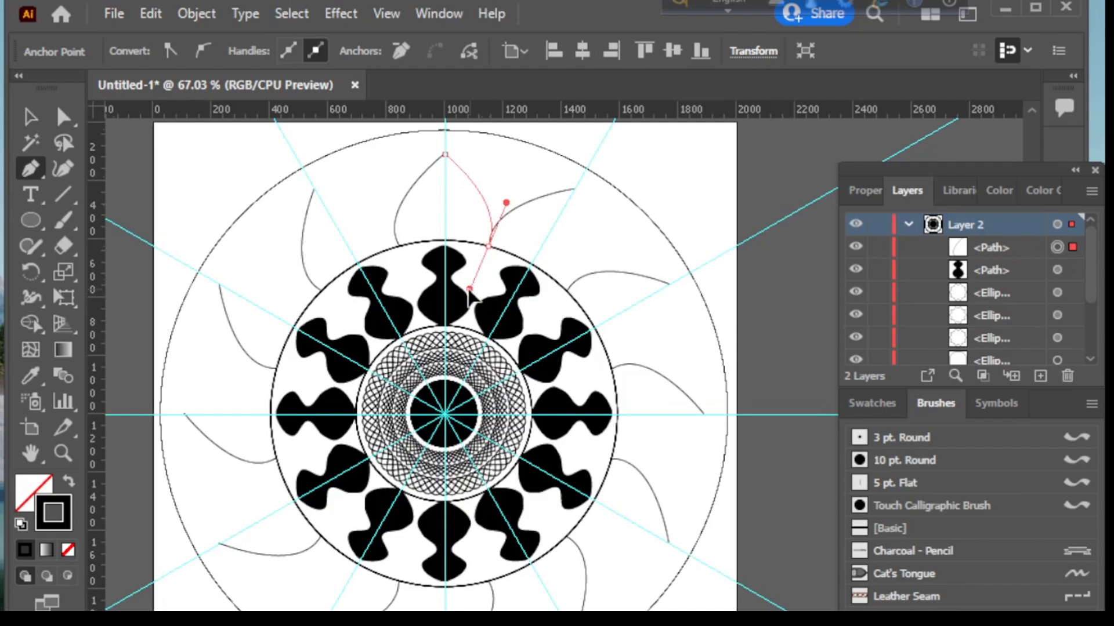
{"action": "left_click_drag", "start_coordinate": [468, 291], "coordinate": [466, 293]}
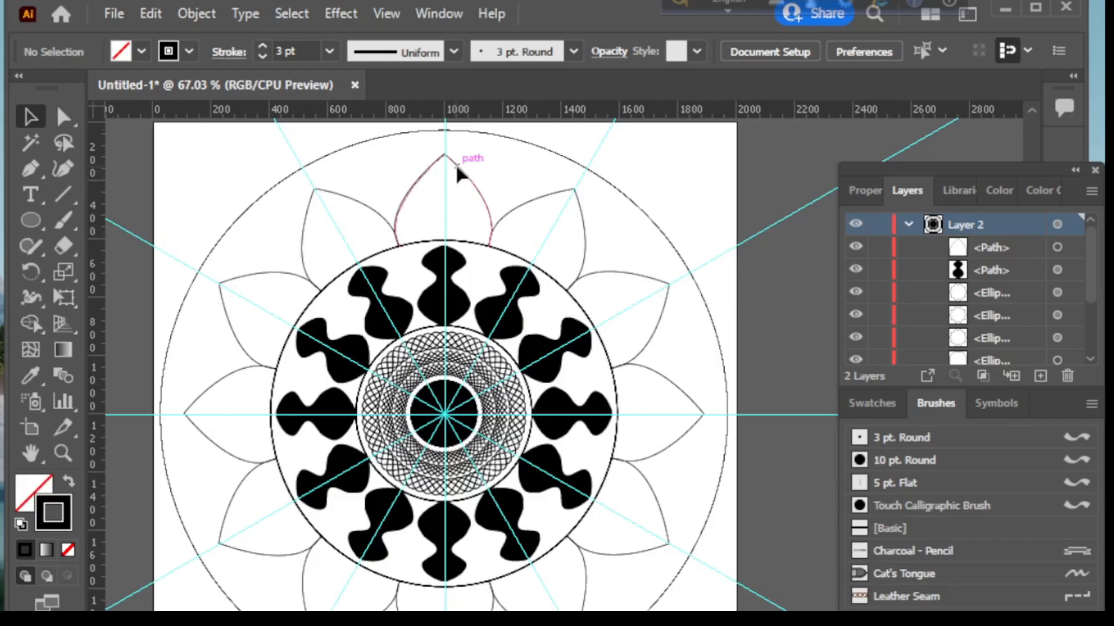
Duplicate the top petal in place and scale the copy from its center to about 79 × 75 px.
{"action": "left_click", "coordinate": [456, 172]}
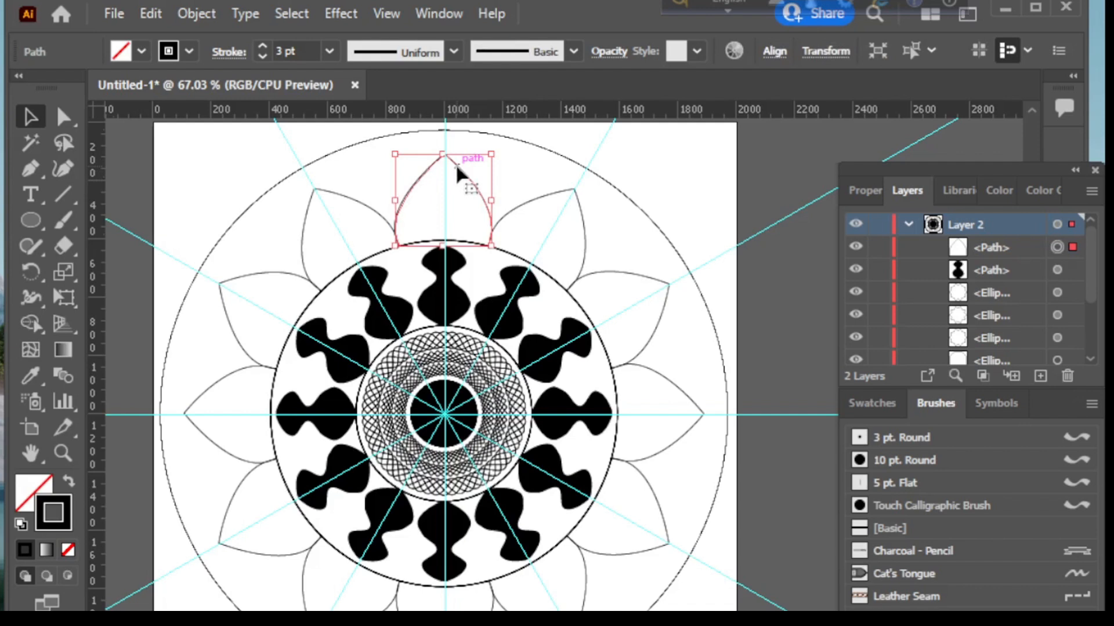
{"action": "key", "text": "ctrl+c"}
{"action": "key", "text": "ctrl+f"}
{"action": "key", "text": "ctrl+f"}
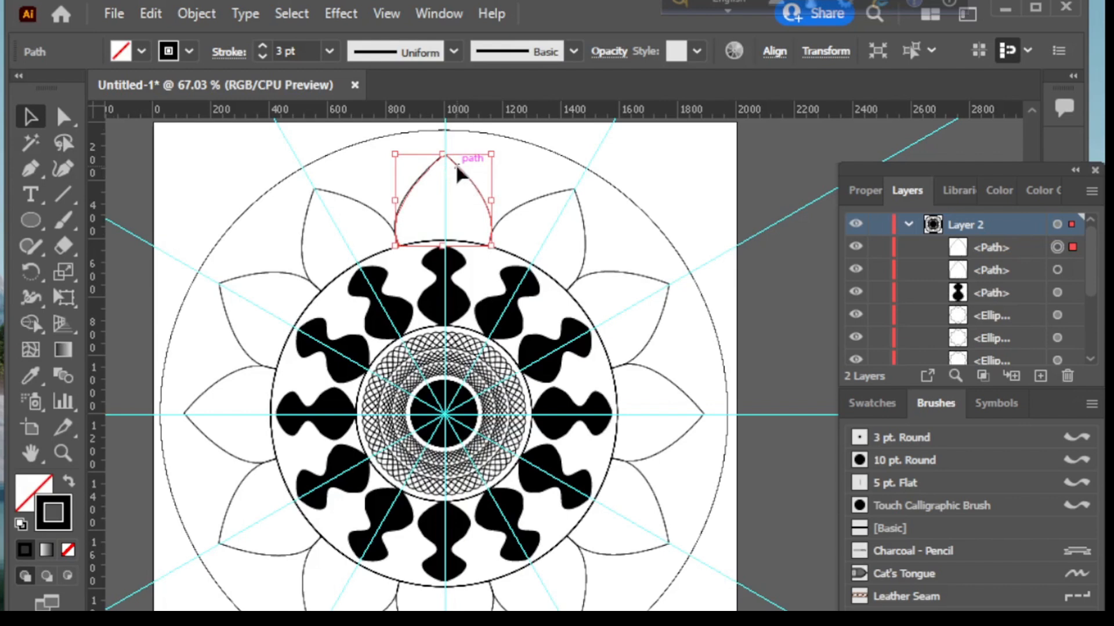
{"action": "key", "text": "alt"}
{"action": "left_click_drag", "start_coordinate": [491, 153], "coordinate": [477, 192]}
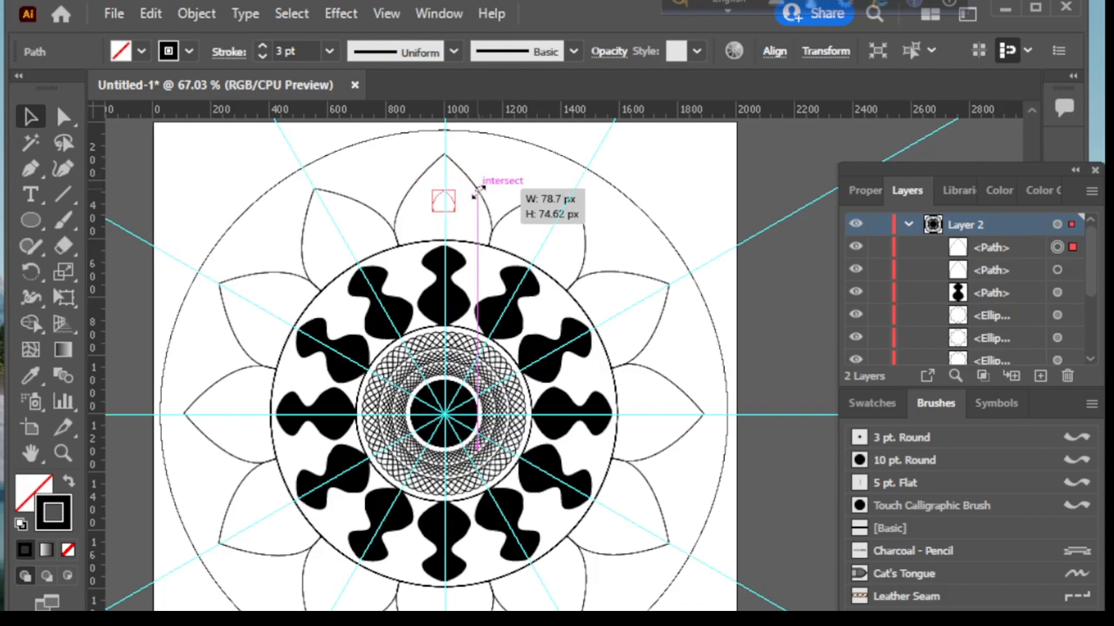
{"action": "left_click_drag", "start_coordinate": [478, 192], "coordinate": [478, 192]}
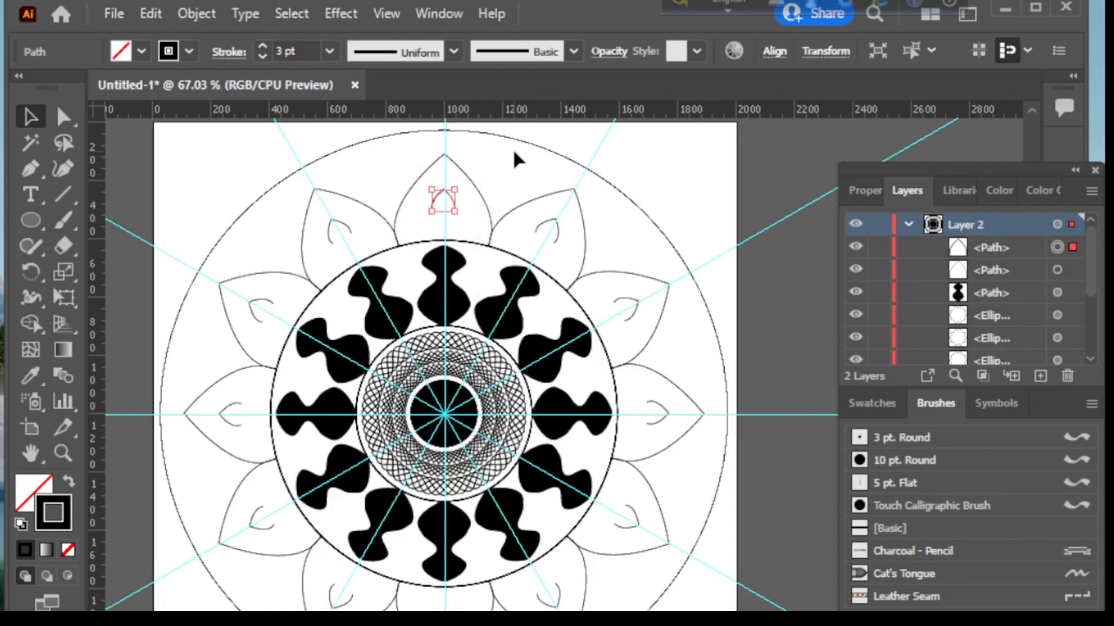
Nudge the small petal down along the vertical guide until its open base rests on the circle beneath it.
{"action": "key", "text": "Down"}
{"action": "key", "text": "Down"}
{"action": "key", "text": "Down"}
{"action": "key", "text": "Down"}
{"action": "key", "text": "Down"}
{"action": "key", "text": "Down"}
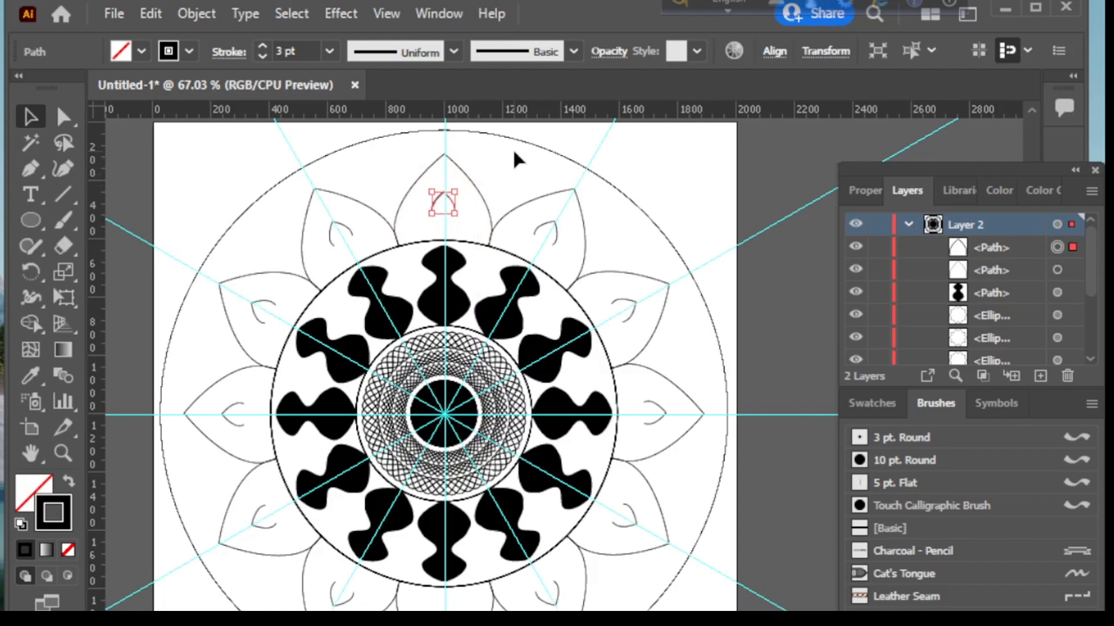
{"action": "key", "text": "Down"}
{"action": "key", "text": "Down"}
{"action": "key", "text": "Down"}
{"action": "key", "text": "Down"}
{"action": "key", "text": "Down"}
{"action": "key", "text": "Down"}
{"action": "key", "text": "Down"}
{"action": "key", "text": "Down"}
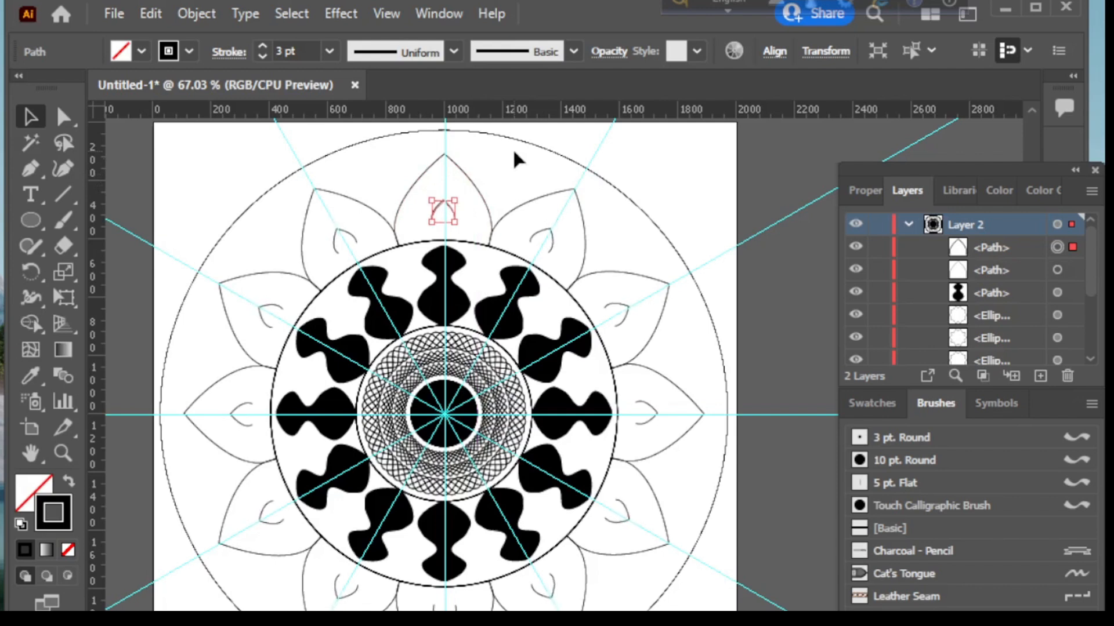
{"action": "key", "text": "Down"}
{"action": "key", "text": "Down"}
{"action": "key", "text": "Down"}
{"action": "key", "text": "Down"}
{"action": "key", "text": "Down"}
{"action": "key", "text": "Down"}
{"action": "key", "text": "Down"}
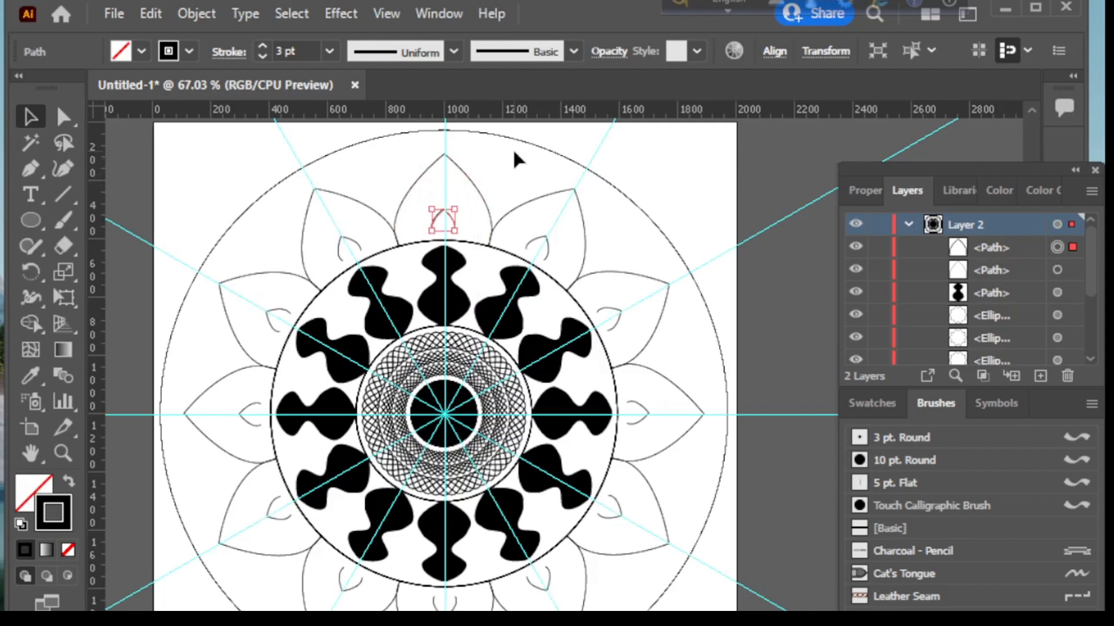
{"action": "key", "text": "Down"}
{"action": "key", "text": "Down"}
{"action": "key", "text": "Down"}
{"action": "key", "text": "Down"}
{"action": "key", "text": "Down"}
{"action": "key", "text": "Down"}
{"action": "key", "text": "Down"}
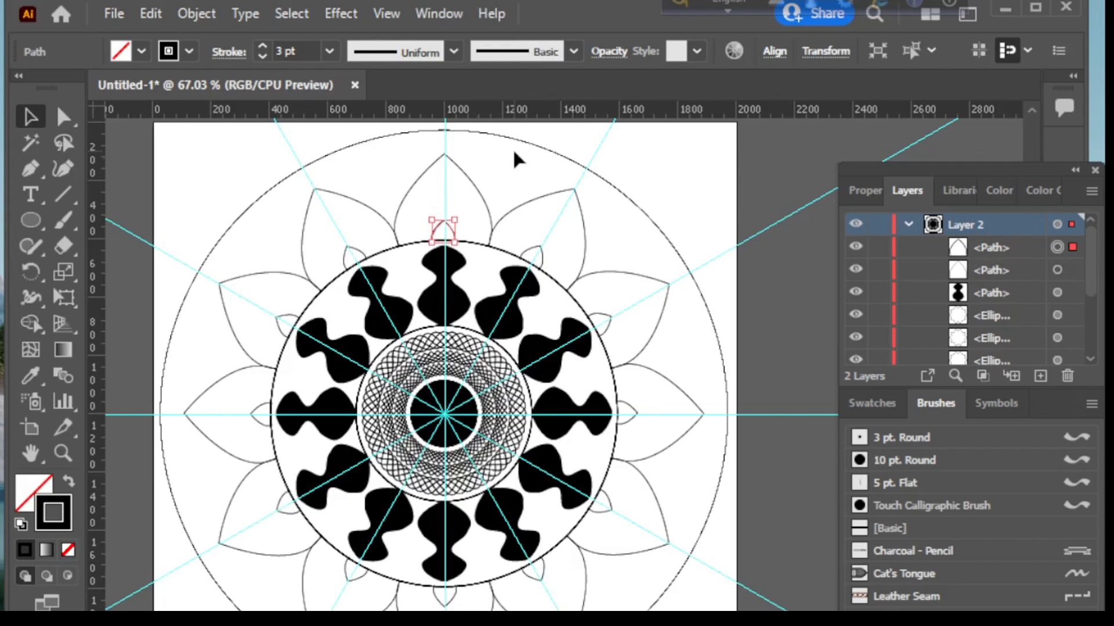
{"action": "key", "text": "Down"}
{"action": "key", "text": "Down"}
{"action": "key", "text": "Up"}
{"action": "key", "text": "Up"}
{"action": "key", "text": "Up"}
{"action": "key", "text": "Up"}
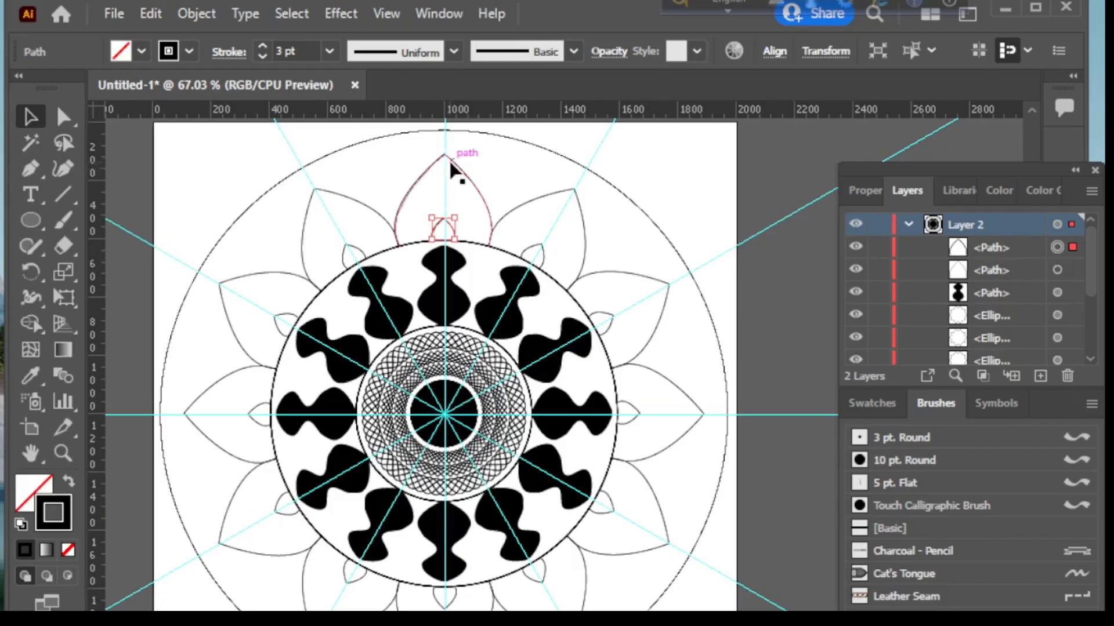
Blend the large and small top petals using Specified Steps spacing with 40 steps.
{"action": "left_click", "coordinate": [451, 164], "text": "shift"}
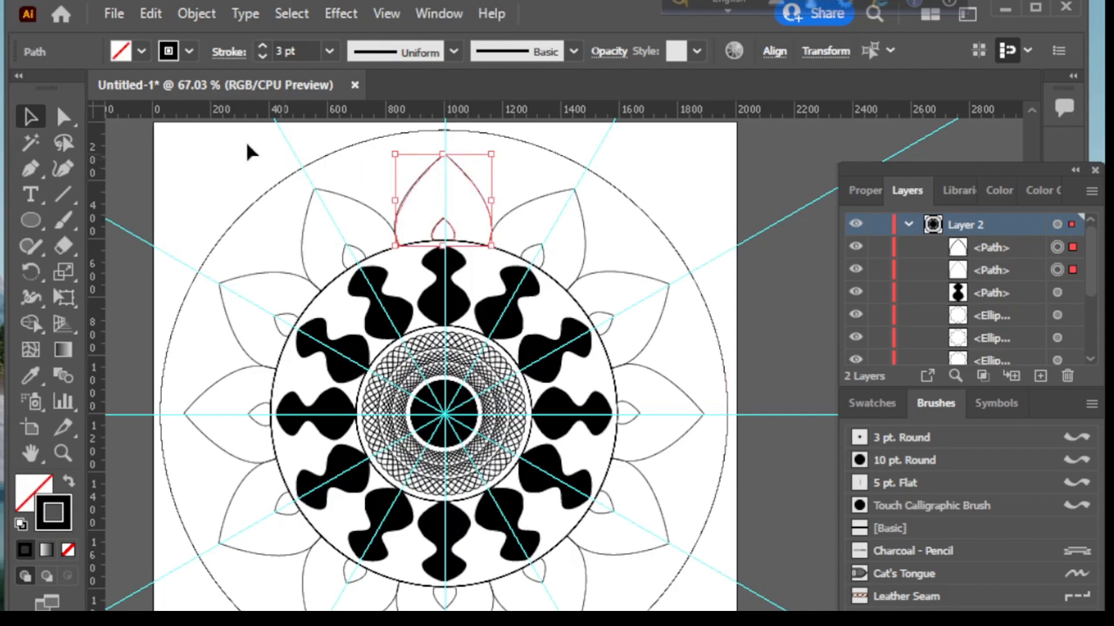
{"action": "left_click", "coordinate": [187, 11]}
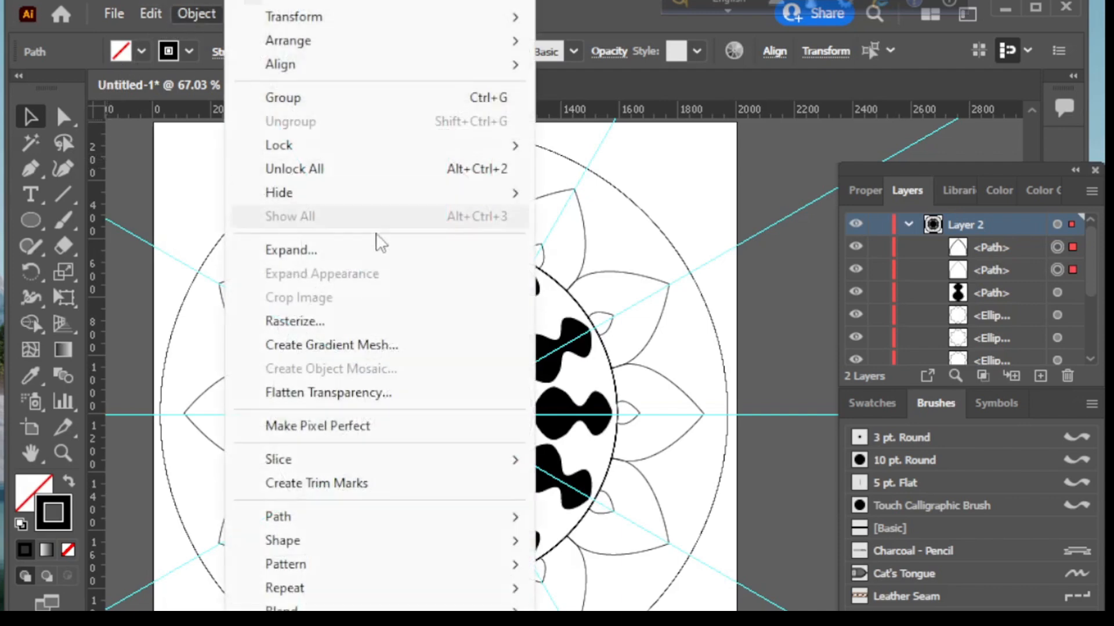
{"action": "mouse_move", "coordinate": [281, 608]}
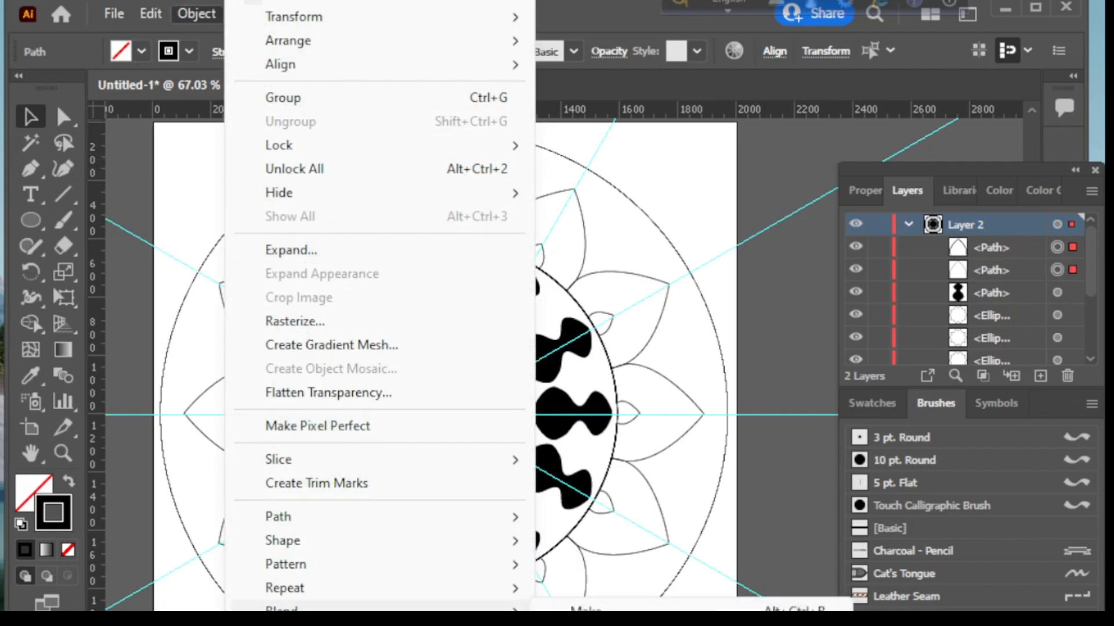
{"action": "left_click", "coordinate": [699, 624]}
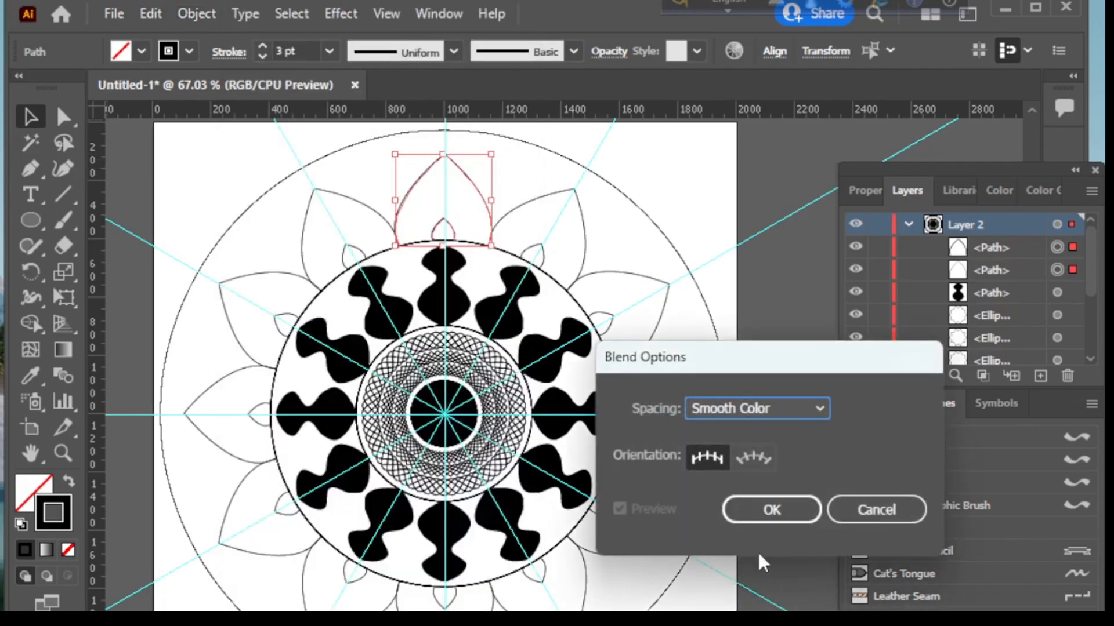
{"action": "left_click", "coordinate": [815, 408]}
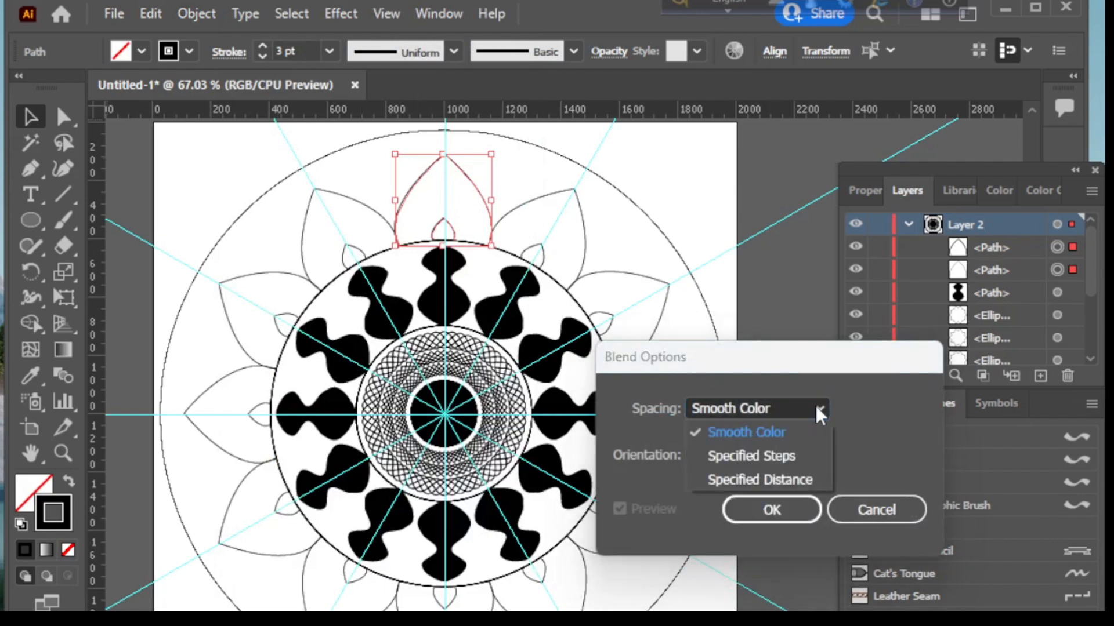
{"action": "left_click", "coordinate": [774, 454]}
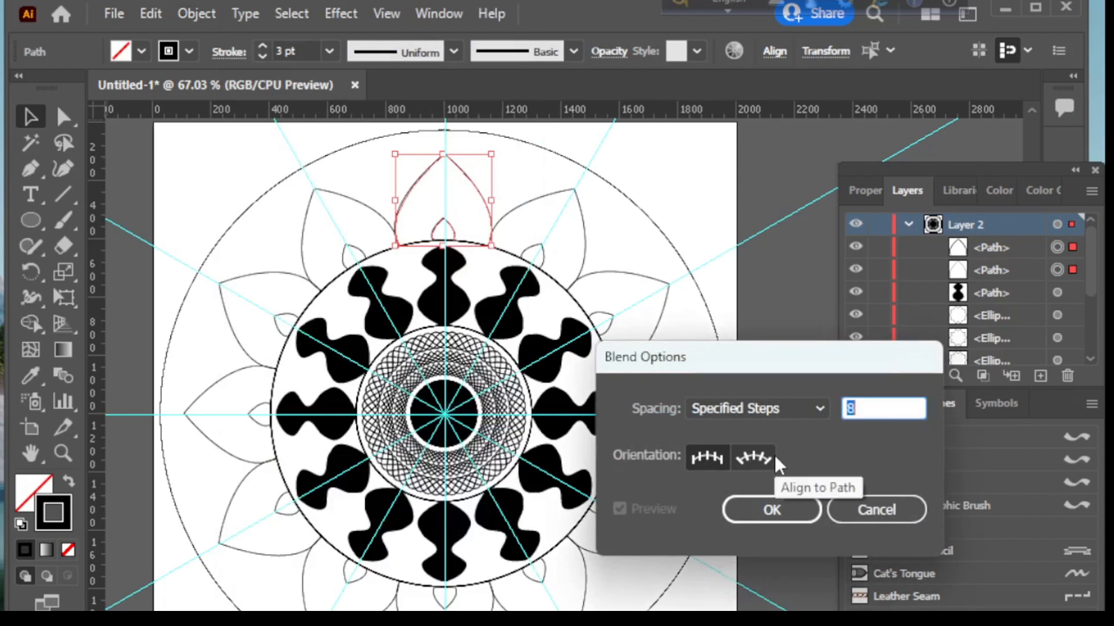
{"action": "key", "text": "BackSpace"}
{"action": "type", "text": "4"}
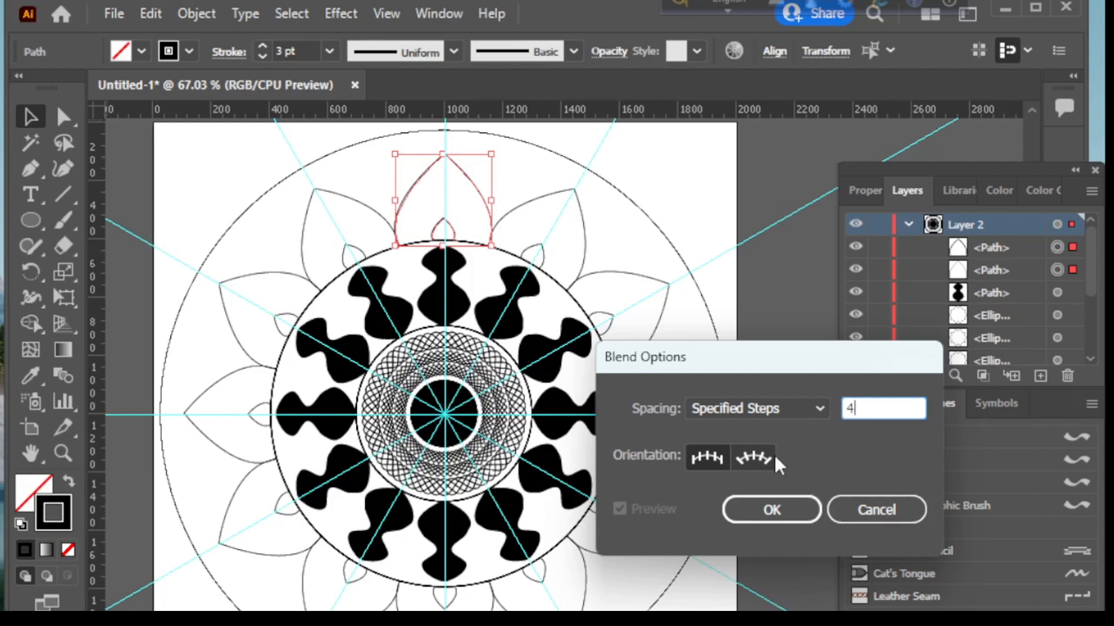
{"action": "type", "text": "0"}
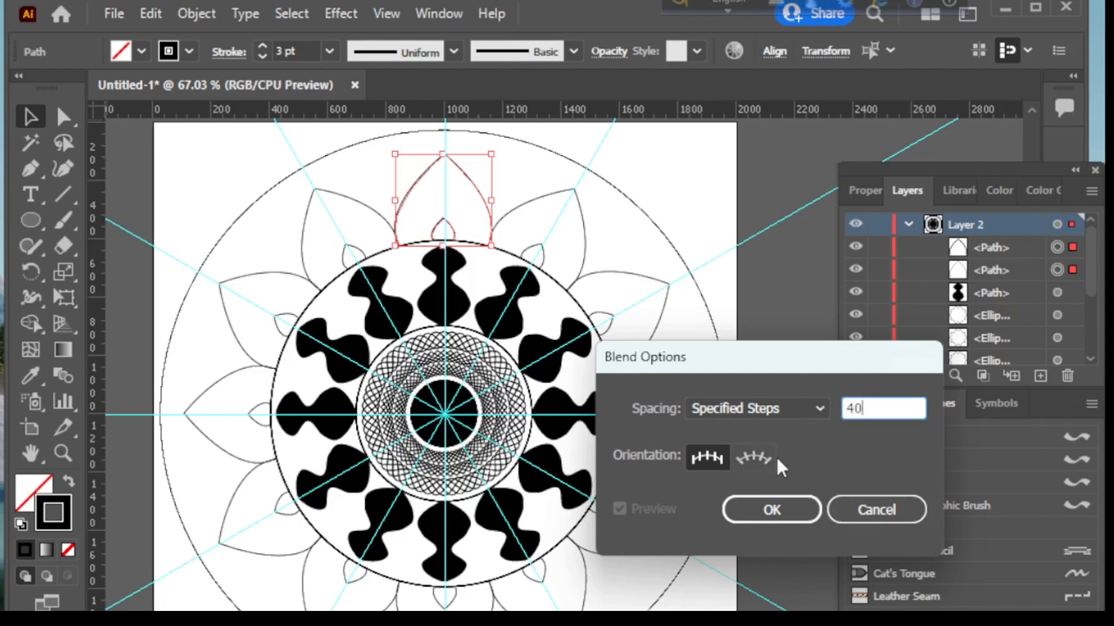
{"action": "left_click", "coordinate": [774, 511]}
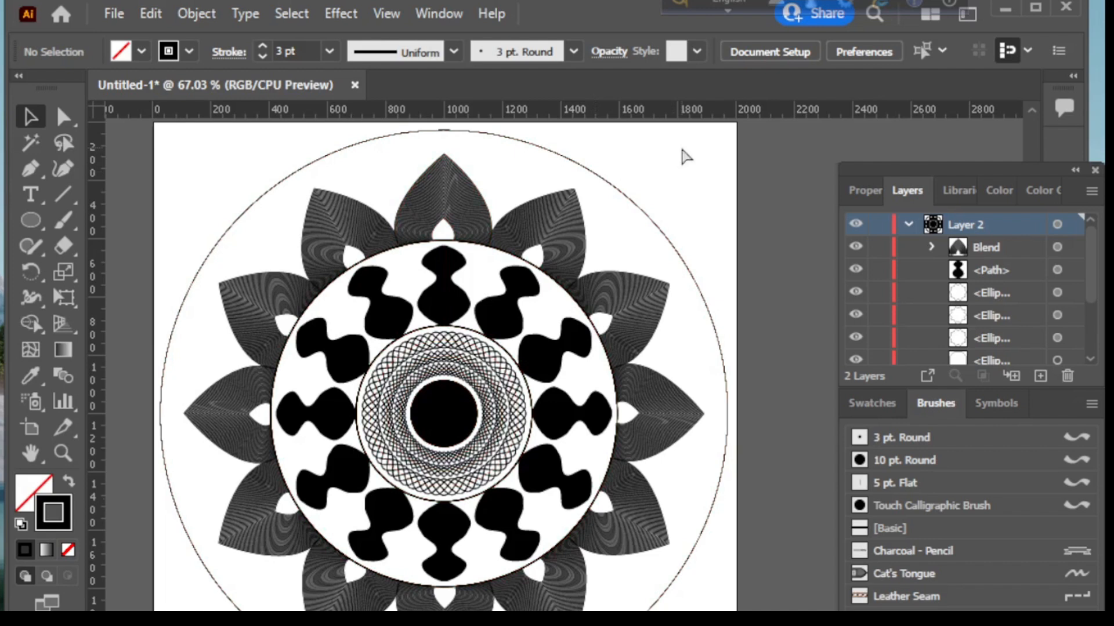
Expand the appearance of all the mandala artwork and expand the resulting group's fill and stroke.
{"action": "key", "text": "ctrl+a"}
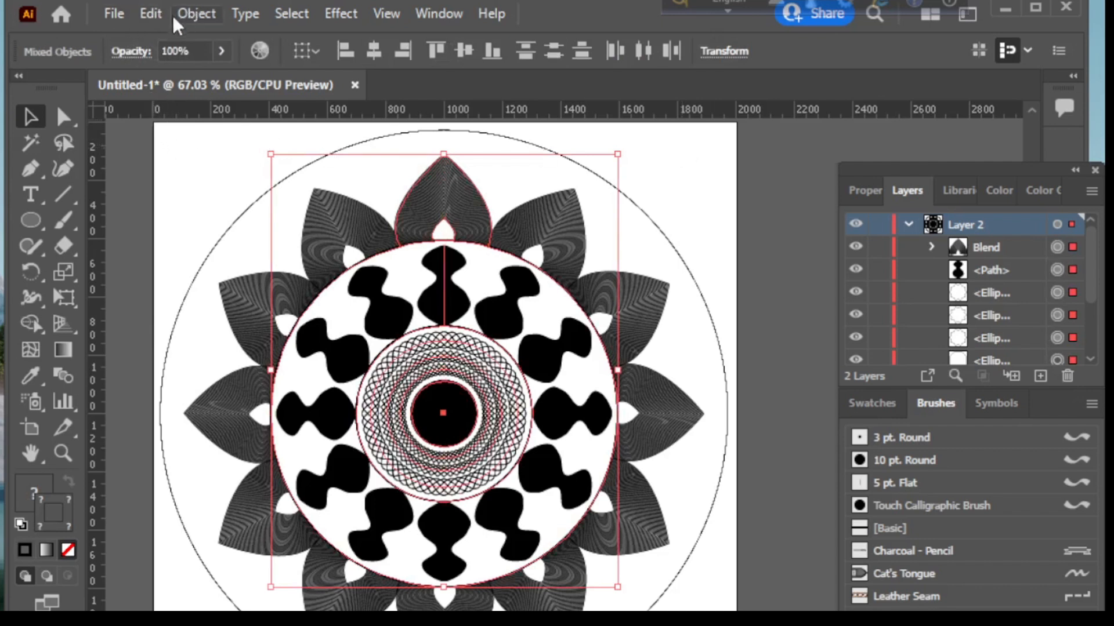
{"action": "left_click", "coordinate": [196, 13]}
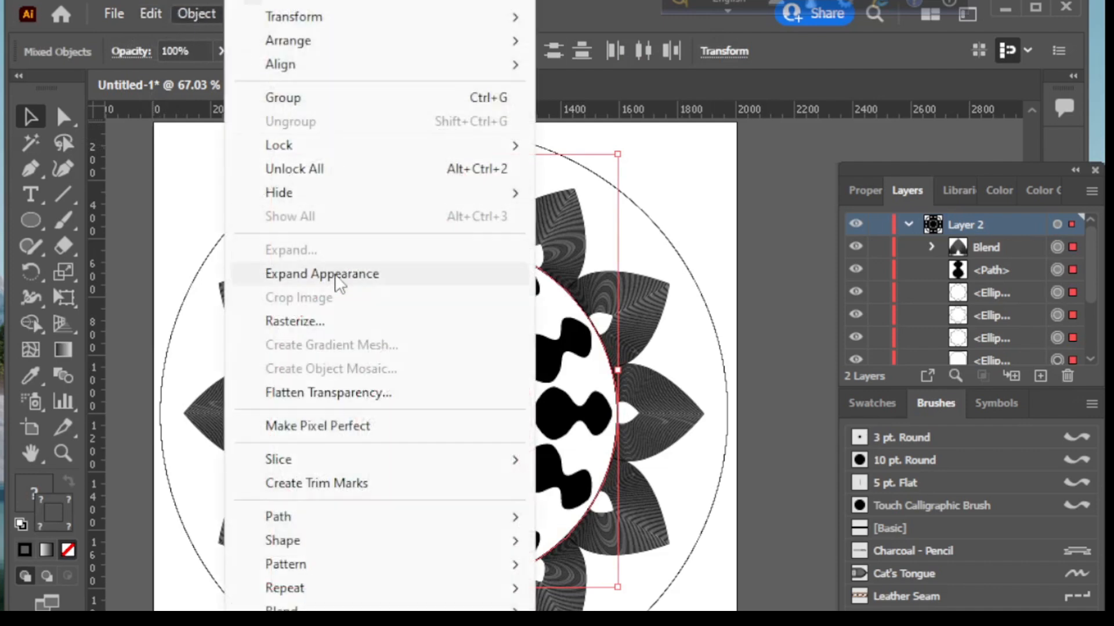
{"action": "left_click", "coordinate": [340, 285]}
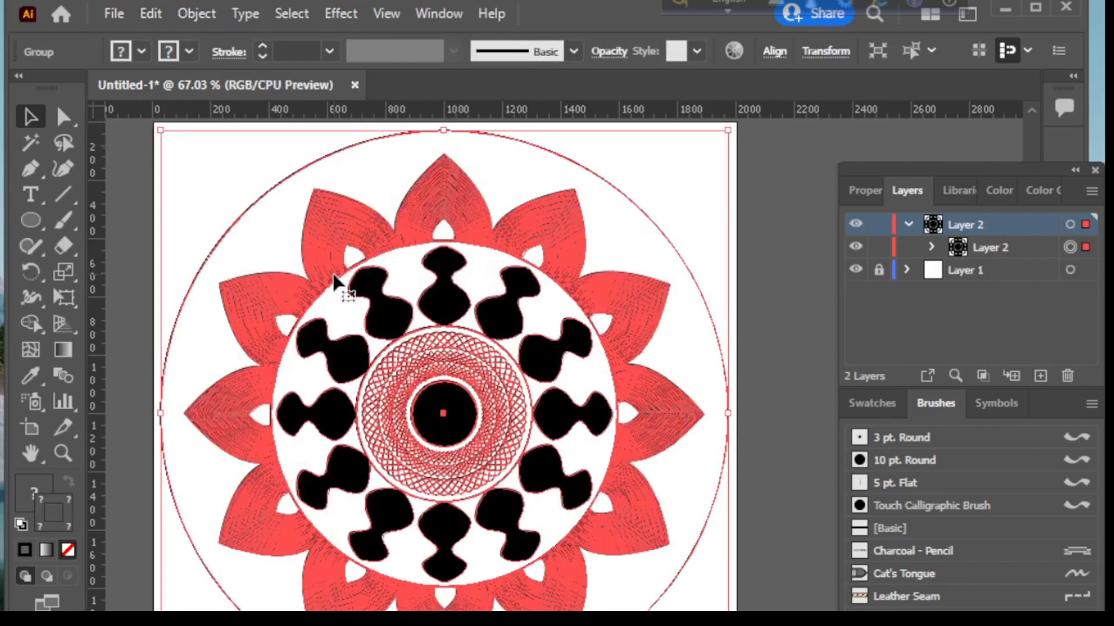
{"action": "left_click", "coordinate": [196, 10]}
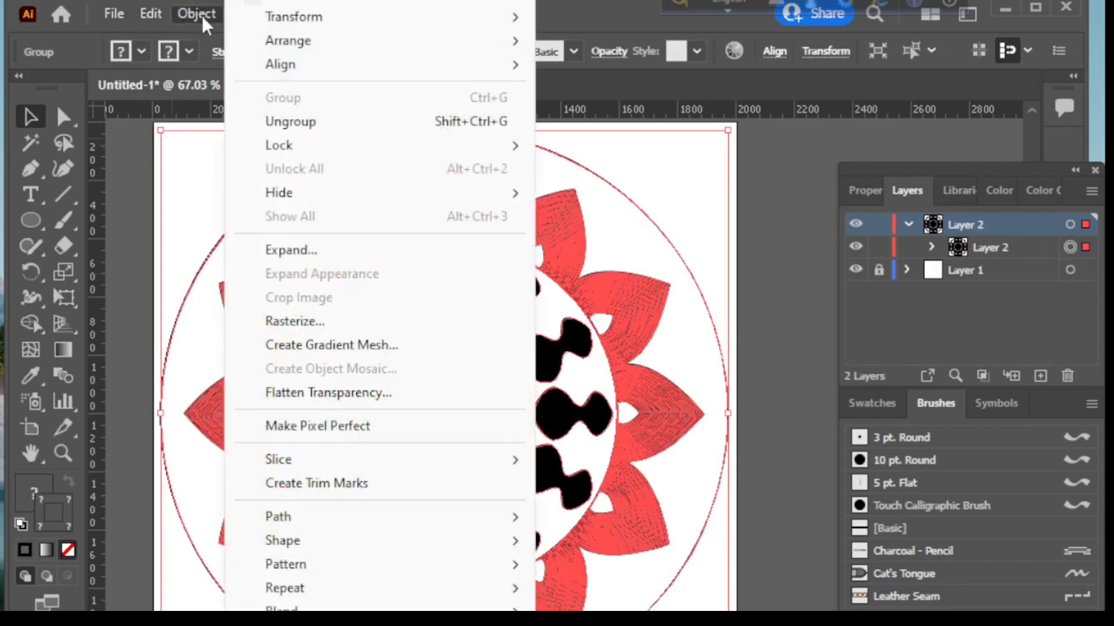
{"action": "left_click", "coordinate": [290, 253]}
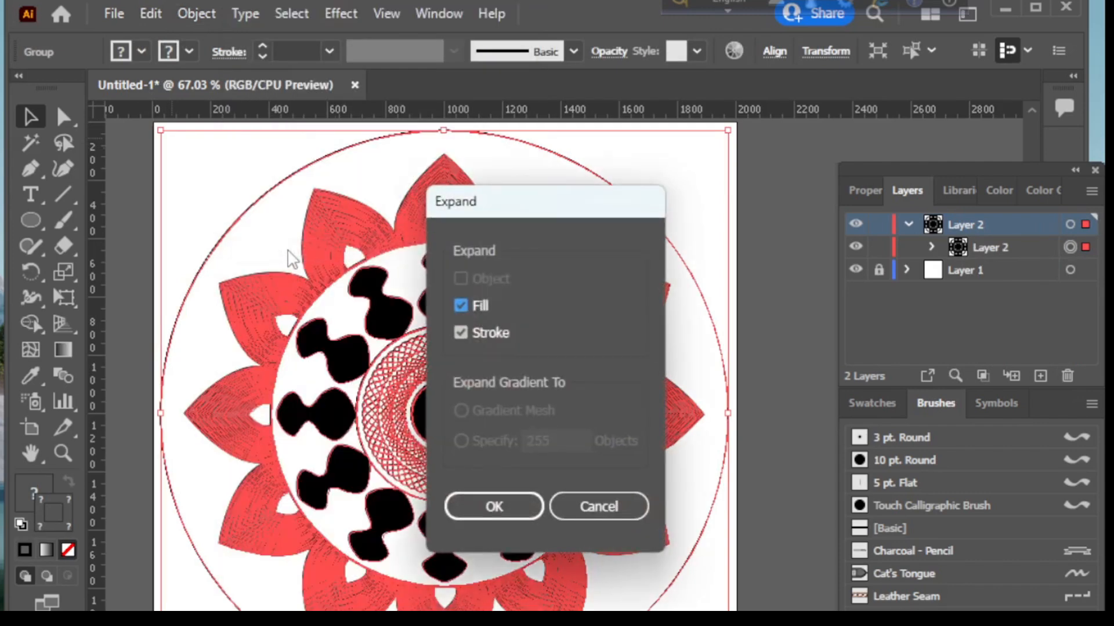
{"action": "left_click", "coordinate": [494, 507]}
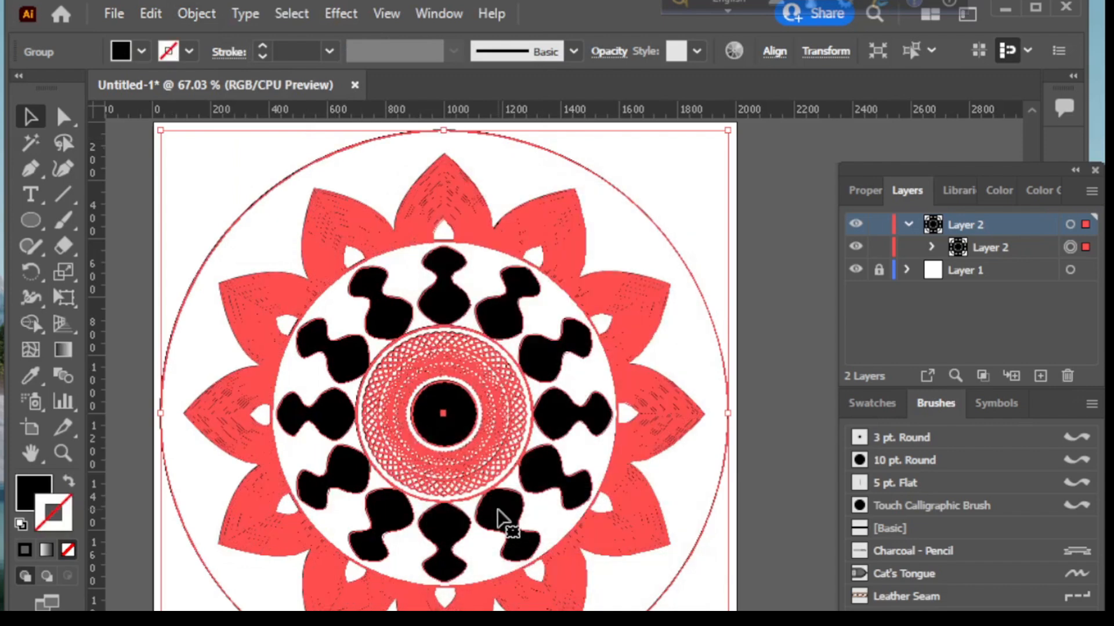
Repeat the Expand command on the whole selected mandala group eight more times.
{"action": "left_click", "coordinate": [192, 11]}
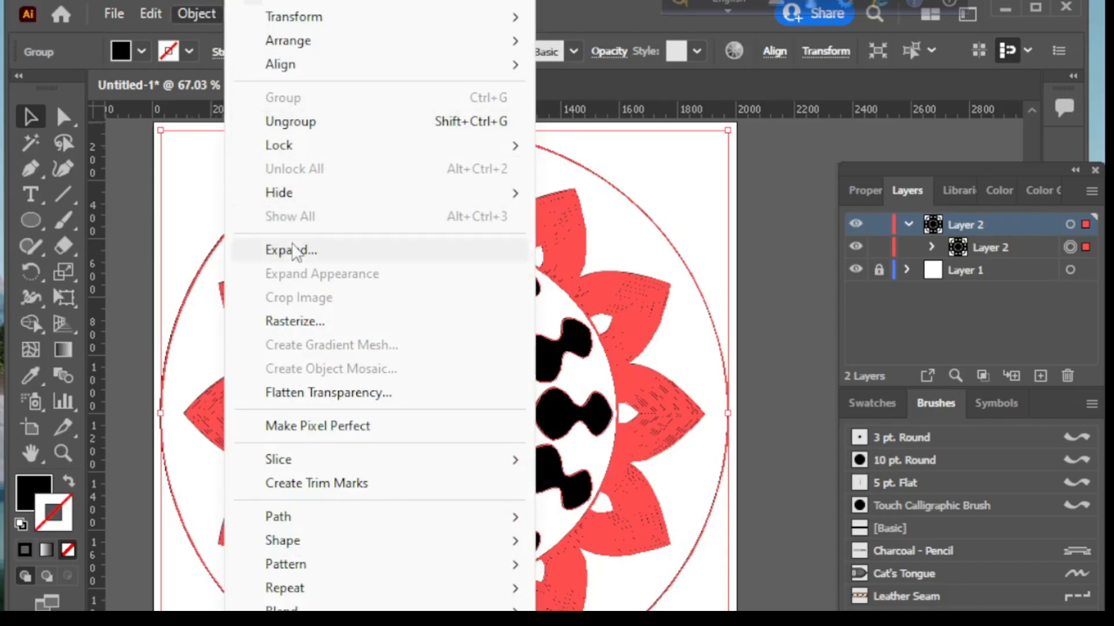
{"action": "left_click", "coordinate": [292, 253]}
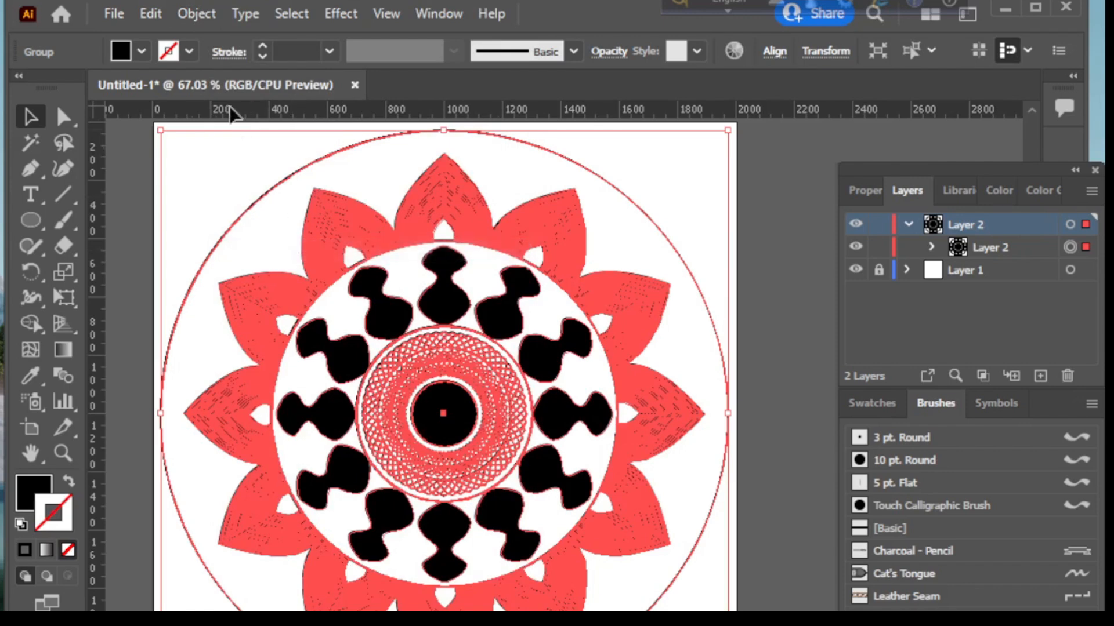
{"action": "left_click", "coordinate": [193, 10]}
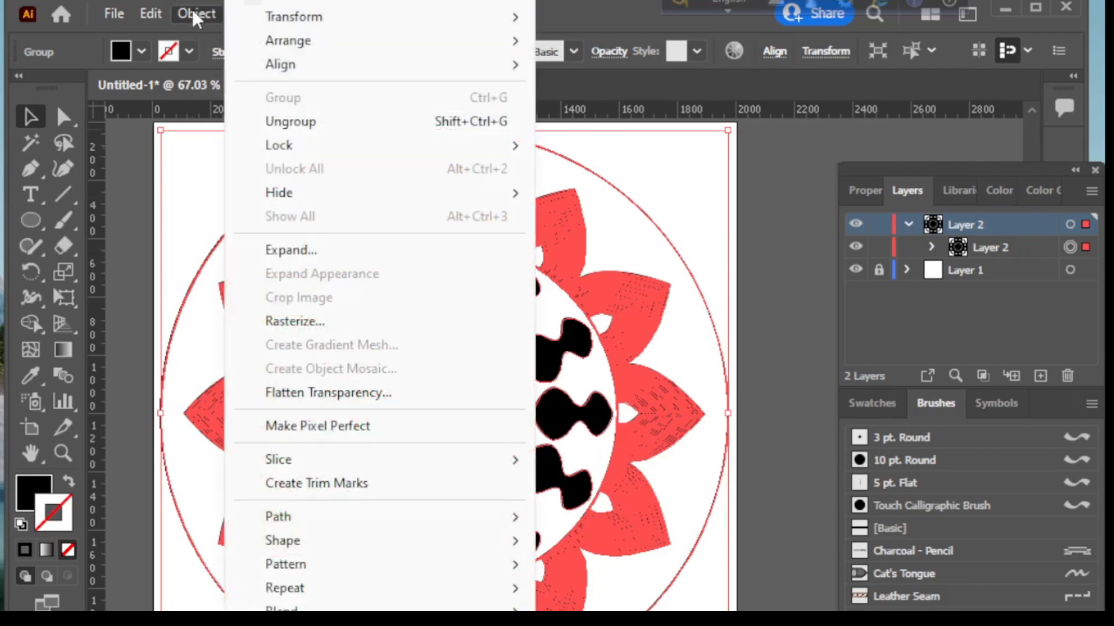
{"action": "left_click", "coordinate": [285, 253]}
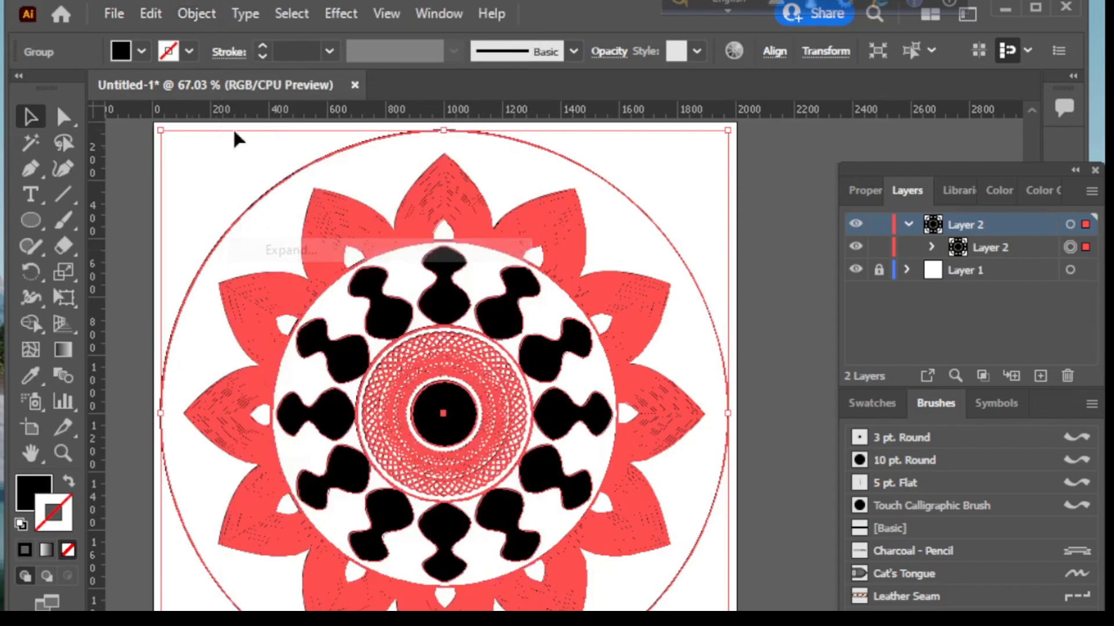
{"action": "left_click", "coordinate": [193, 12]}
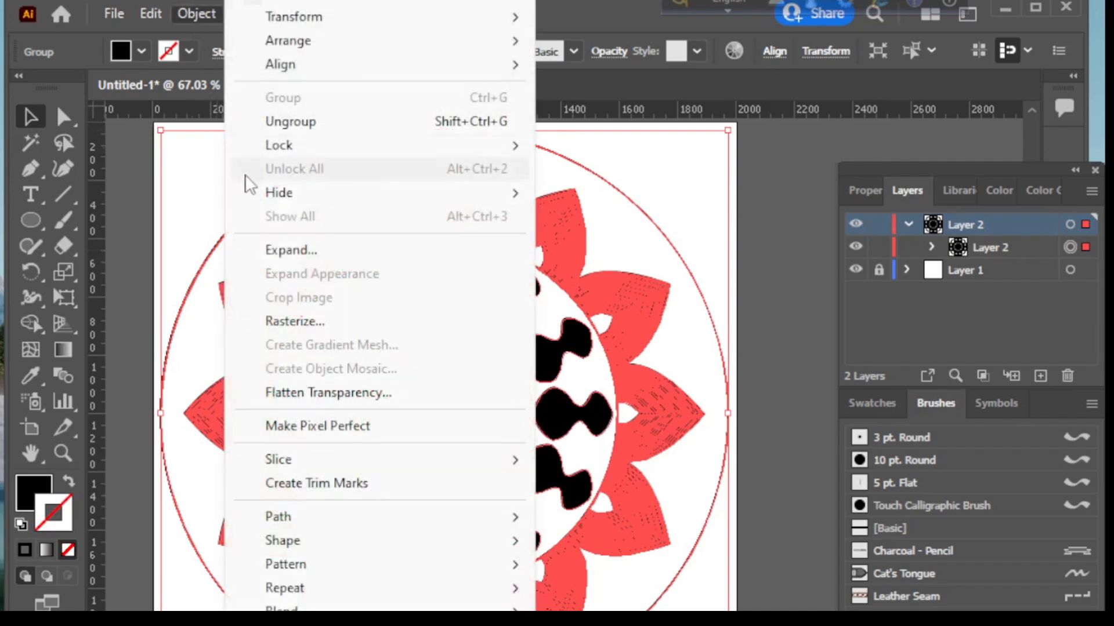
{"action": "left_click", "coordinate": [285, 252]}
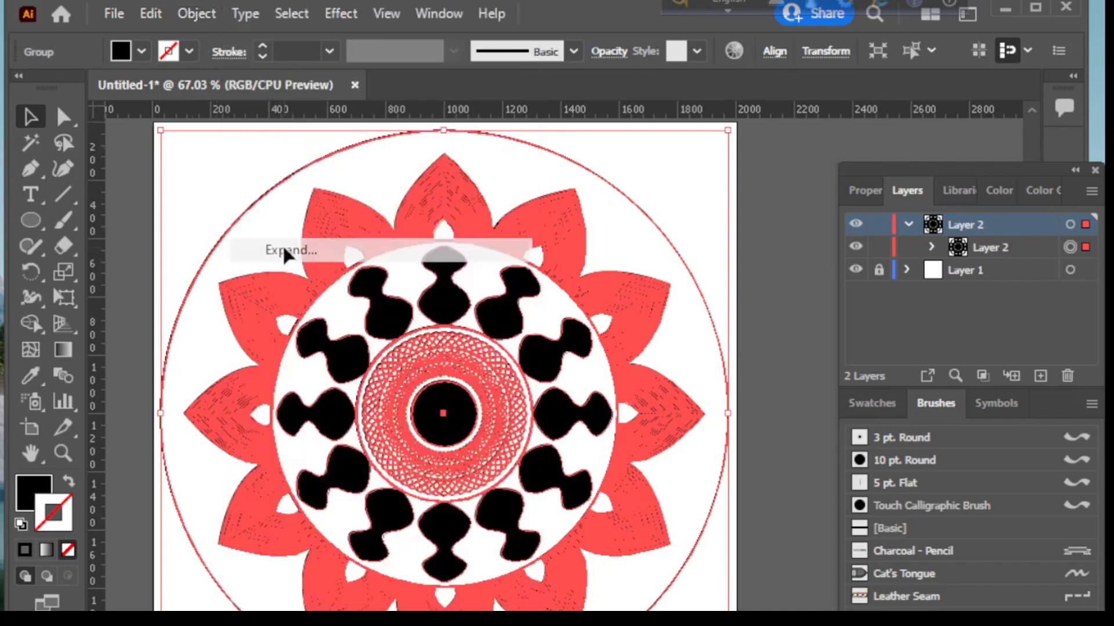
{"action": "left_click", "coordinate": [197, 12]}
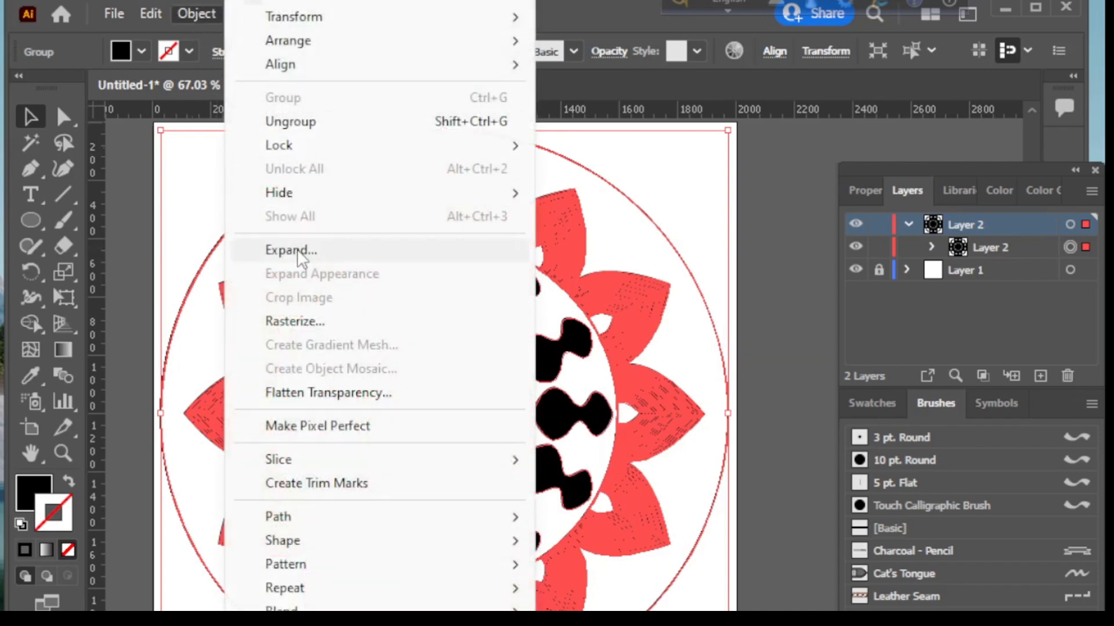
{"action": "left_click", "coordinate": [297, 248]}
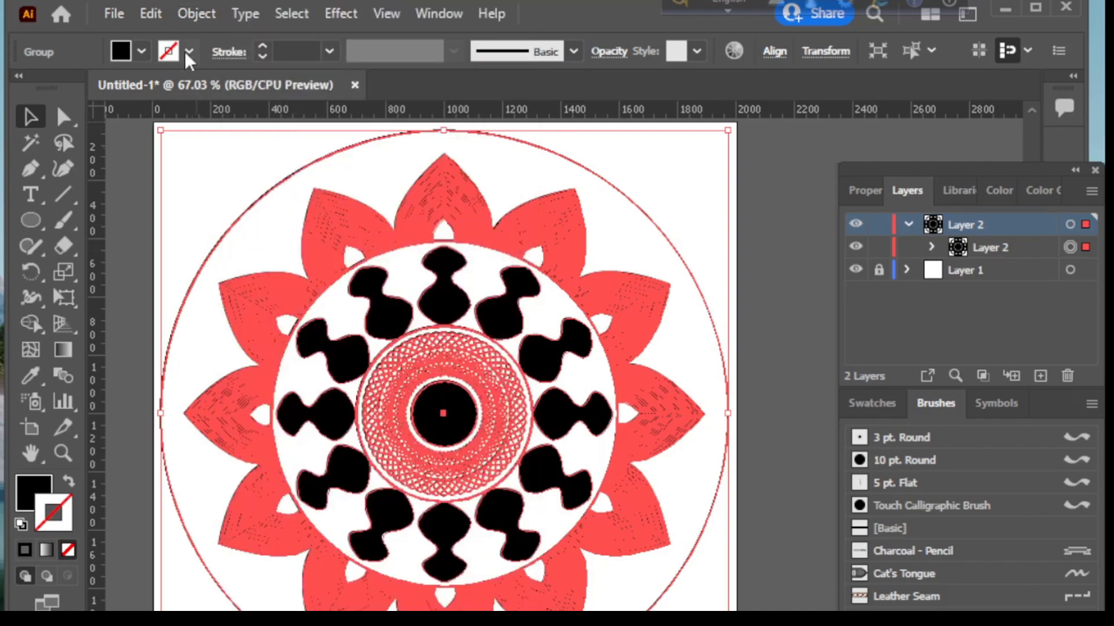
{"action": "left_click", "coordinate": [194, 11]}
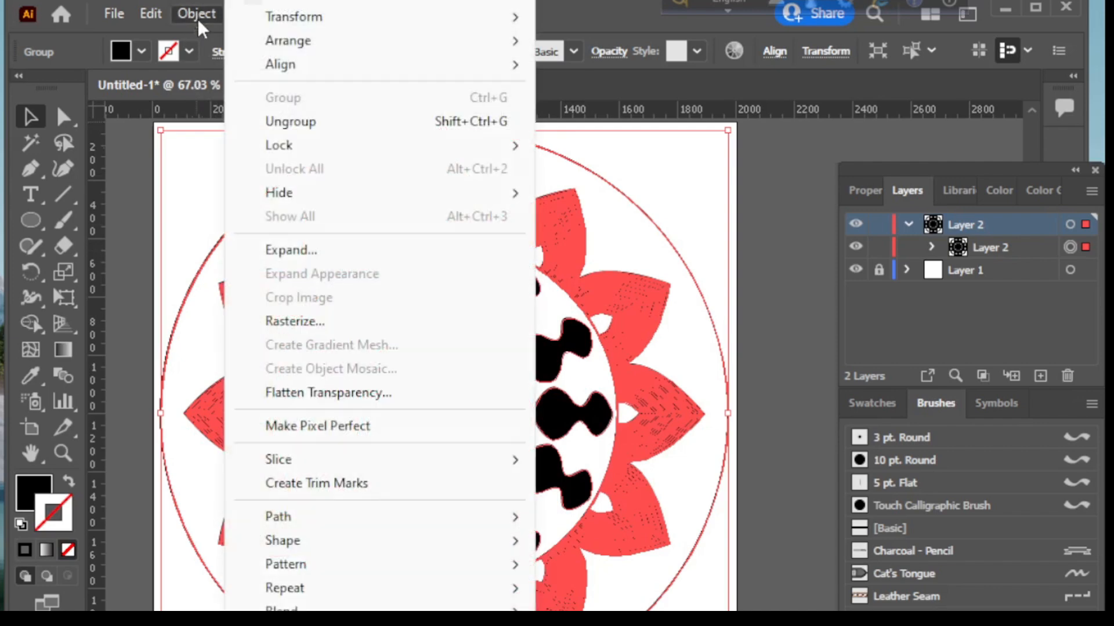
{"action": "left_click", "coordinate": [286, 250]}
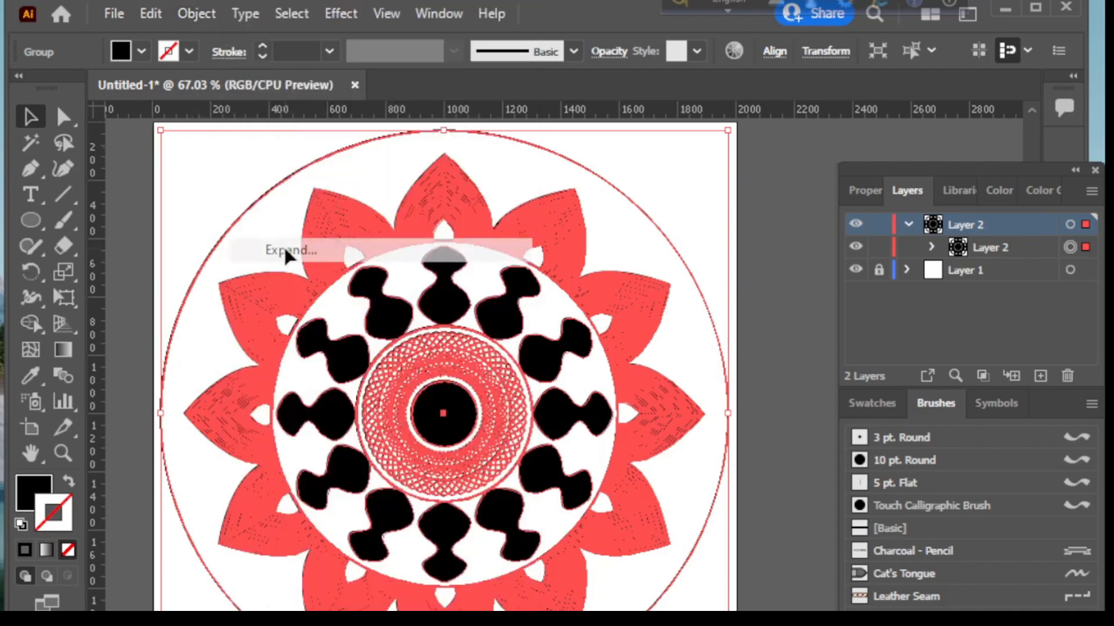
{"action": "left_click", "coordinate": [202, 12]}
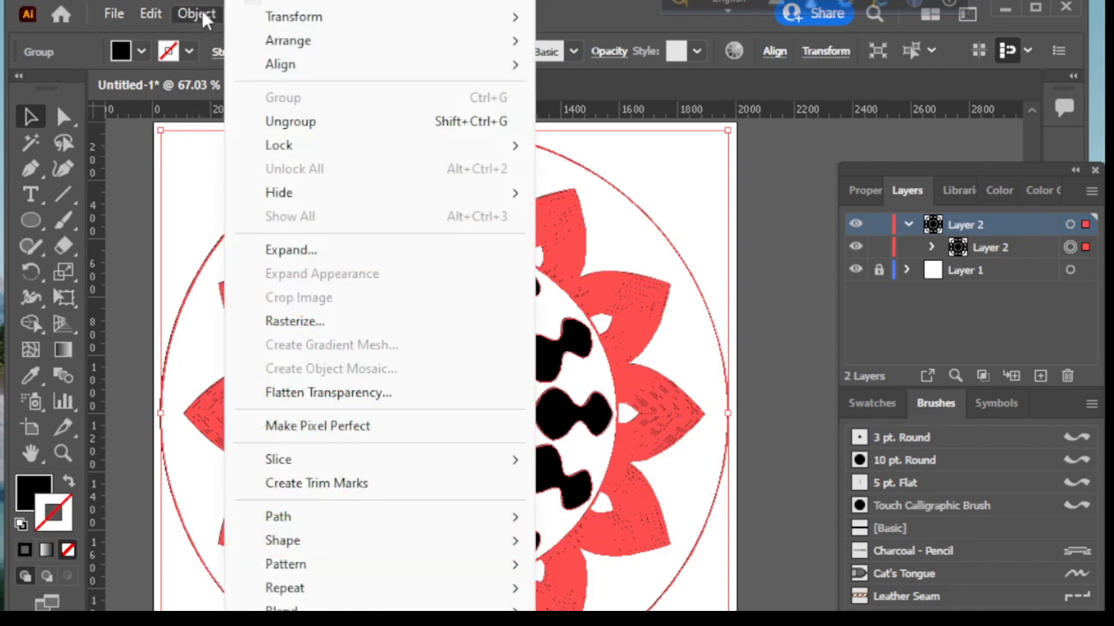
{"action": "left_click", "coordinate": [296, 253]}
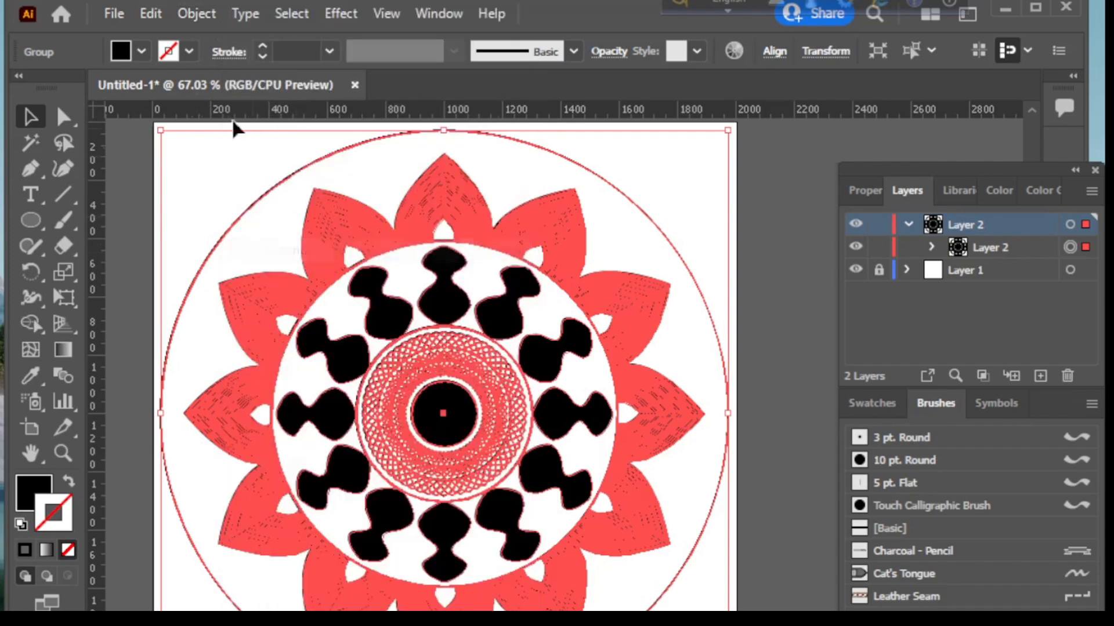
{"action": "left_click", "coordinate": [192, 13]}
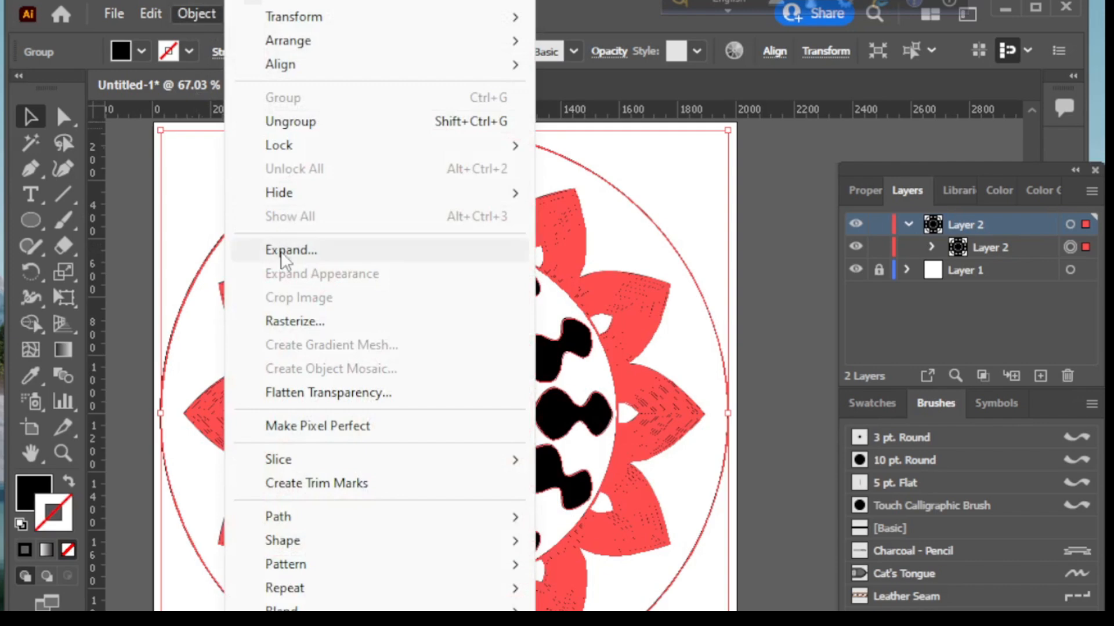
{"action": "left_click", "coordinate": [281, 252]}
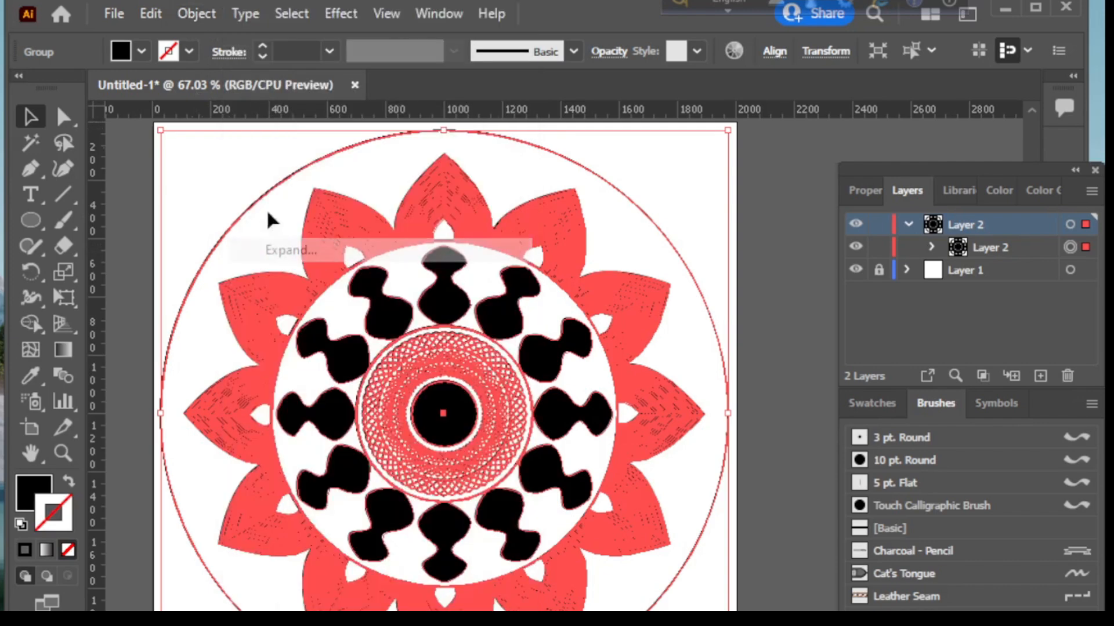
{"action": "left_click", "coordinate": [206, 11]}
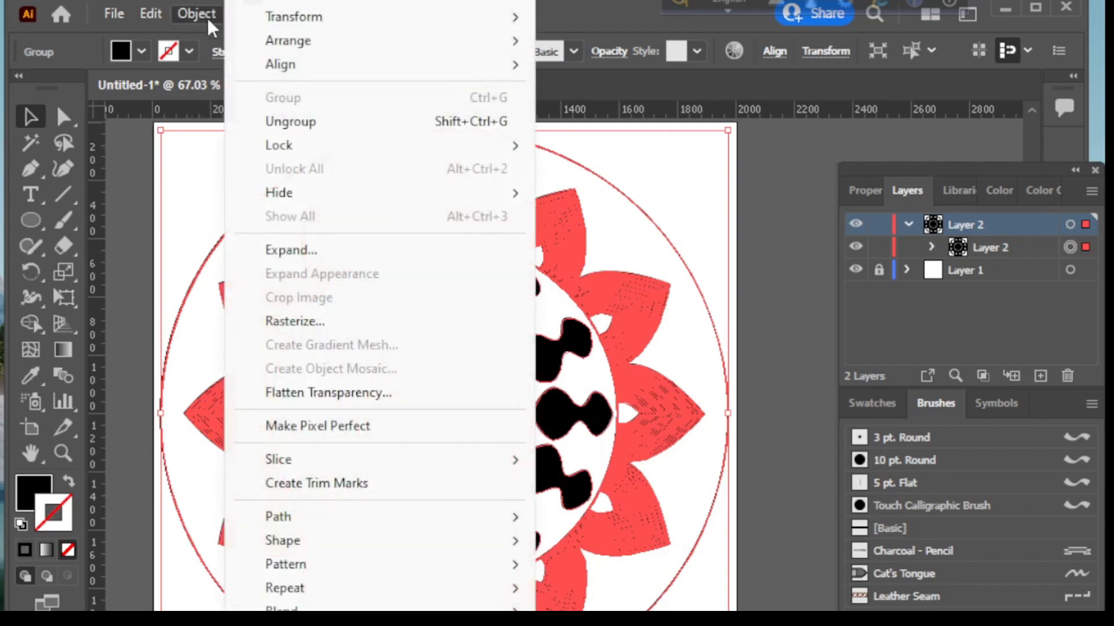
{"action": "left_click", "coordinate": [307, 246]}
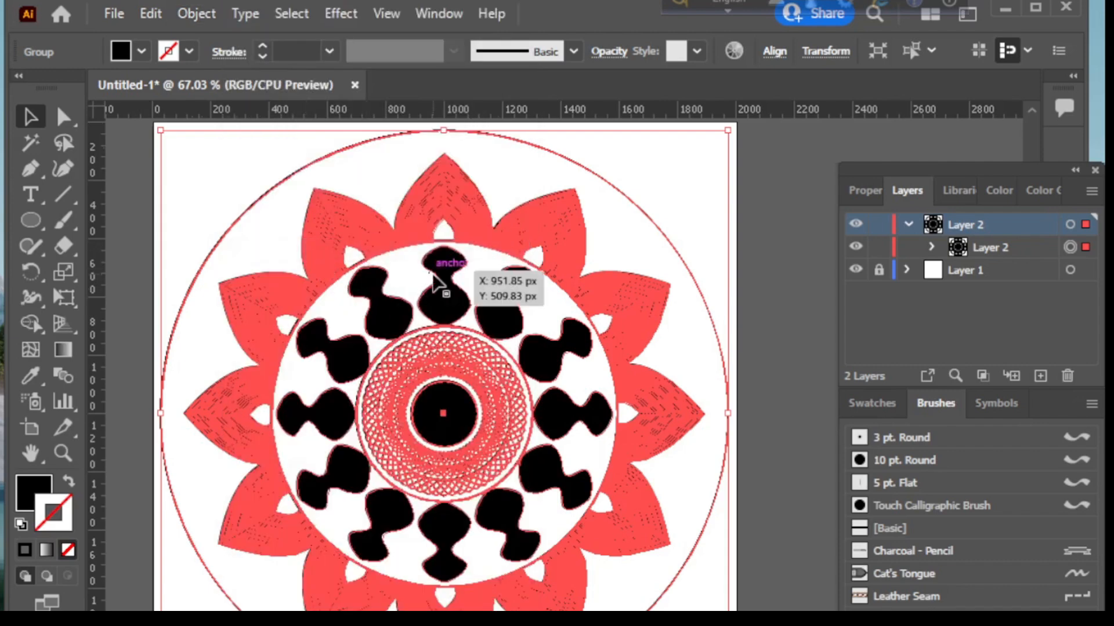
Ungroup the whole mandala artwork three times, check that no further ungrouping is offered, and deselect everything.
{"action": "right_click", "coordinate": [432, 195]}
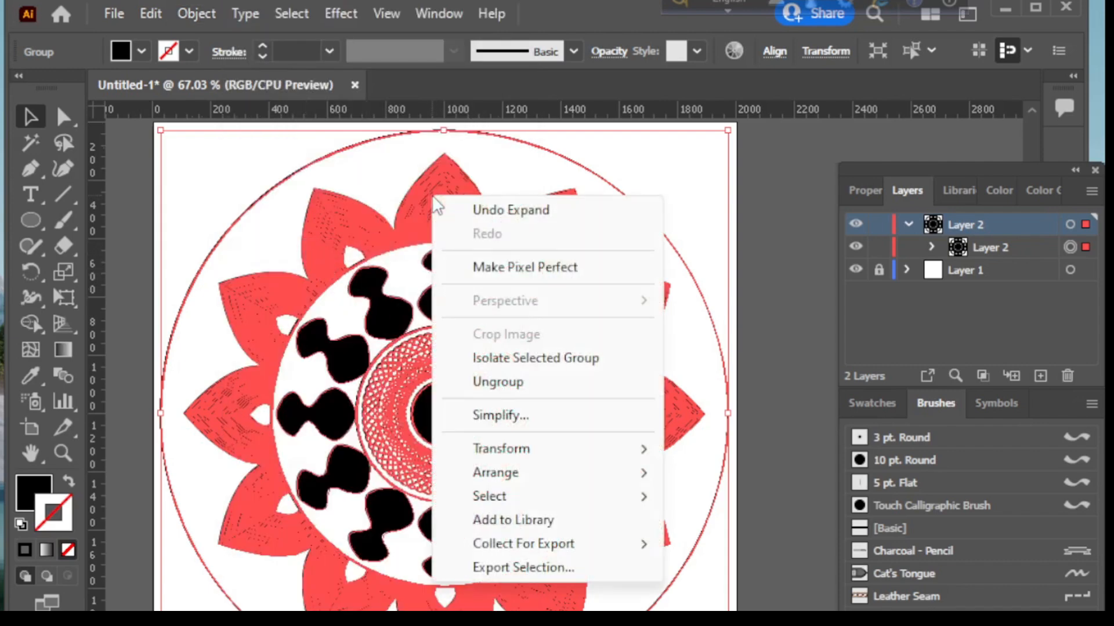
{"action": "left_click", "coordinate": [497, 384]}
{"action": "right_click", "coordinate": [444, 371]}
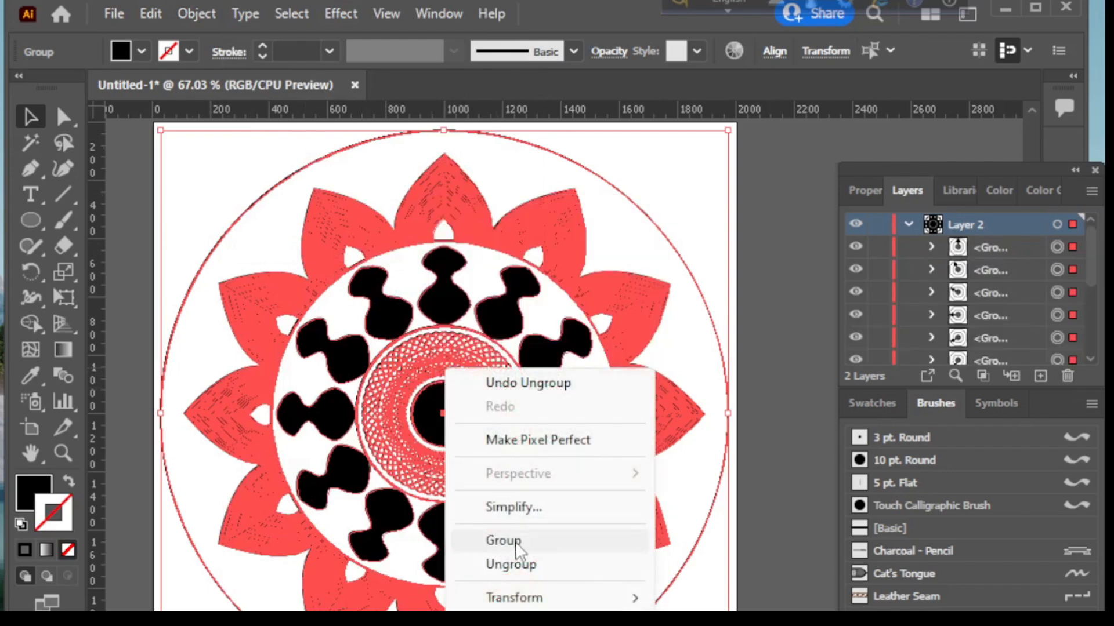
{"action": "left_click", "coordinate": [513, 566]}
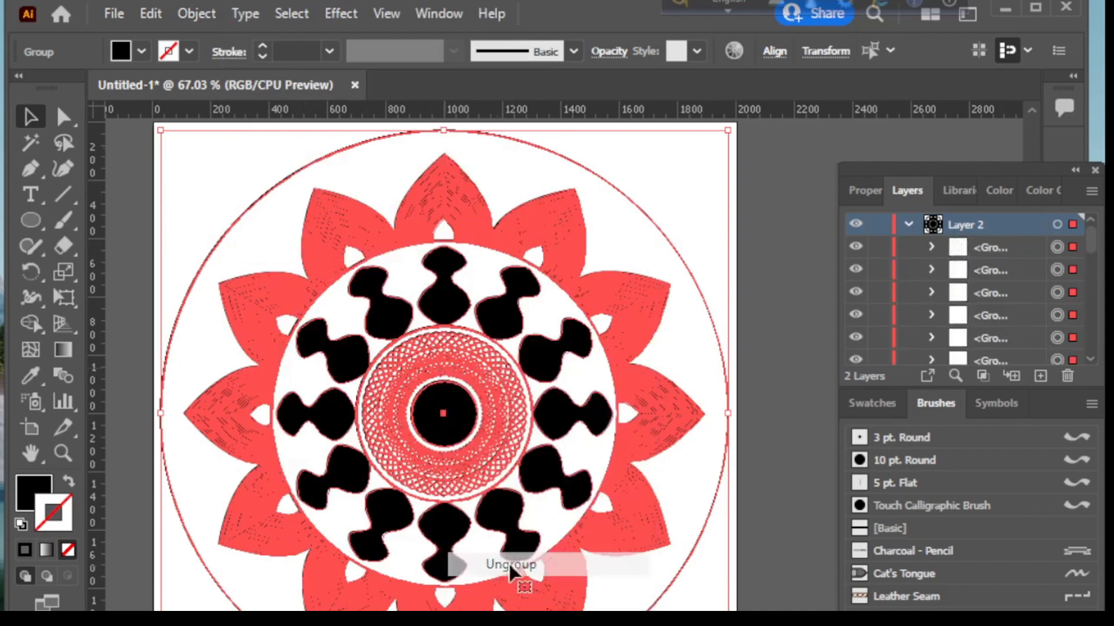
{"action": "right_click", "coordinate": [444, 545]}
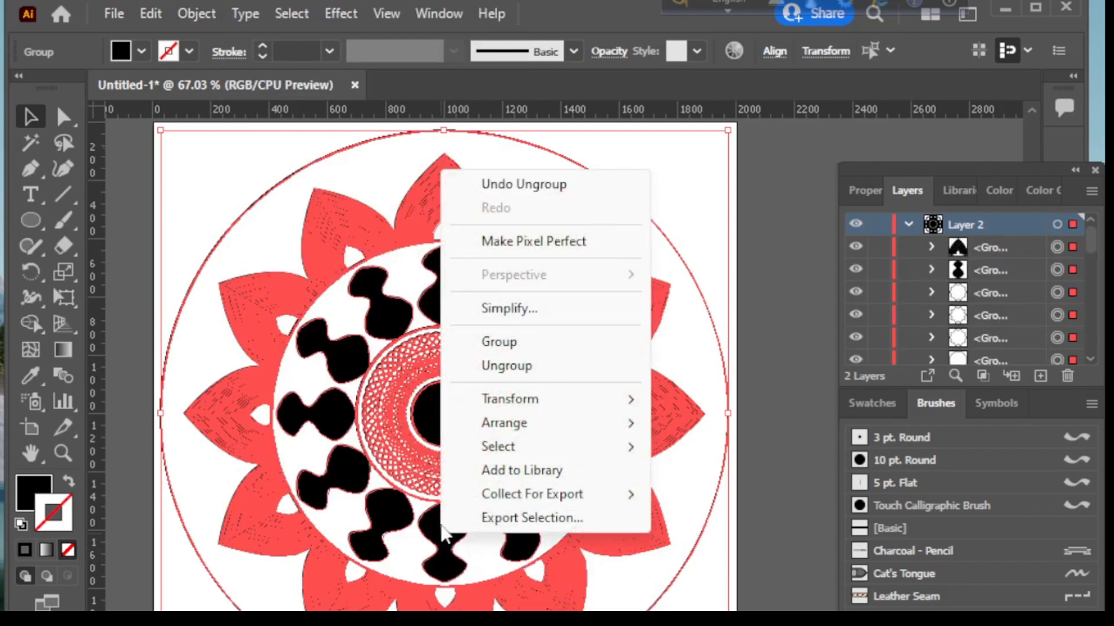
{"action": "left_click", "coordinate": [493, 371]}
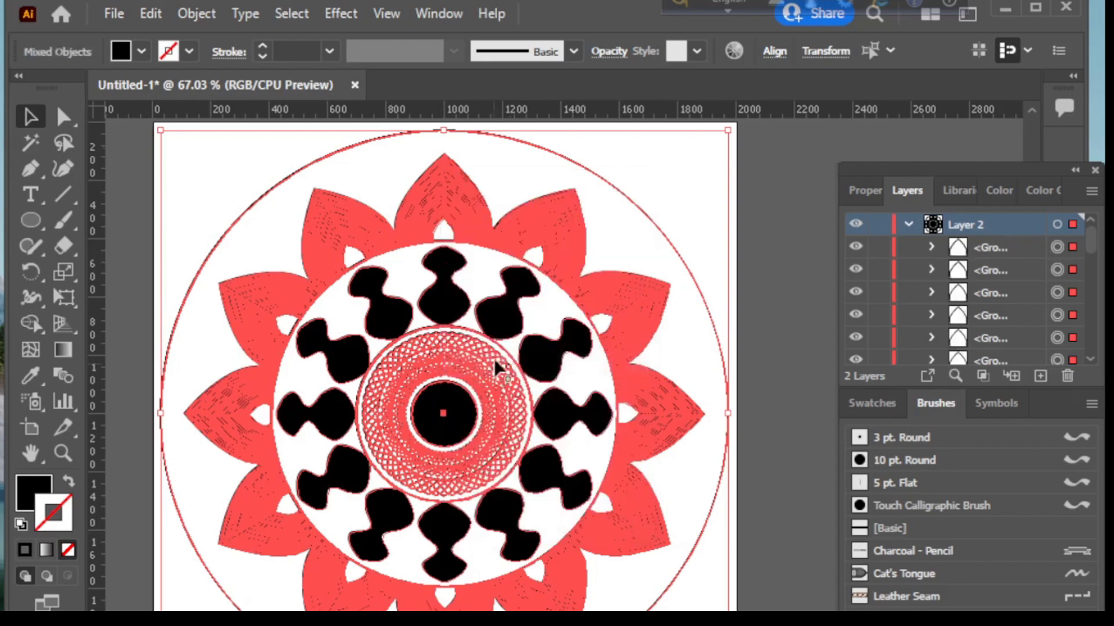
{"action": "right_click", "coordinate": [510, 317]}
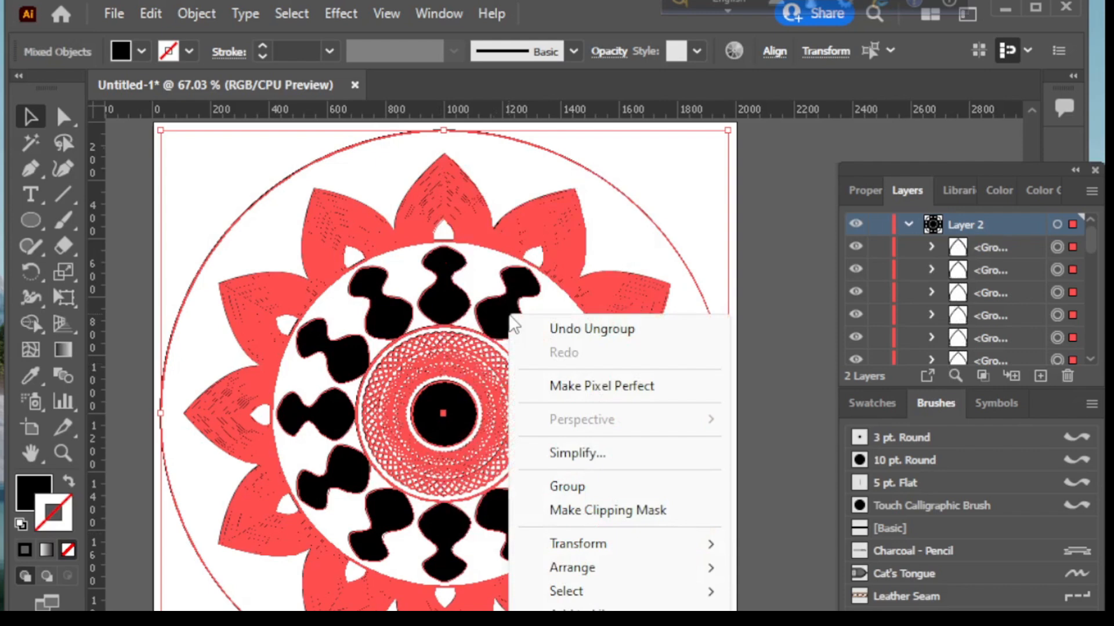
{"action": "right_click", "coordinate": [562, 225]}
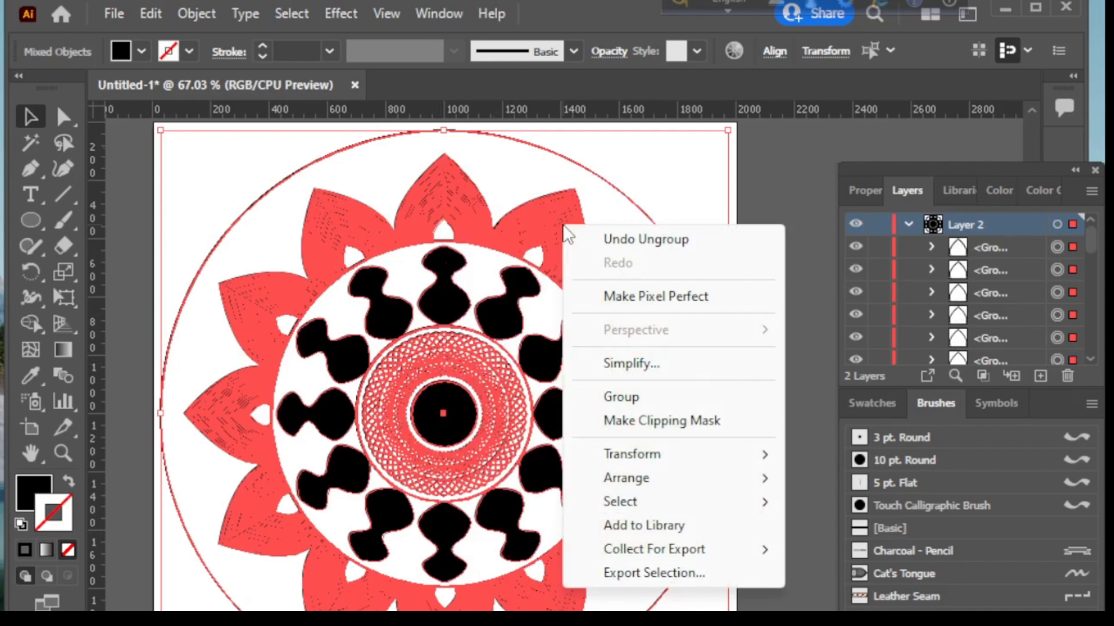
{"action": "right_click", "coordinate": [278, 357]}
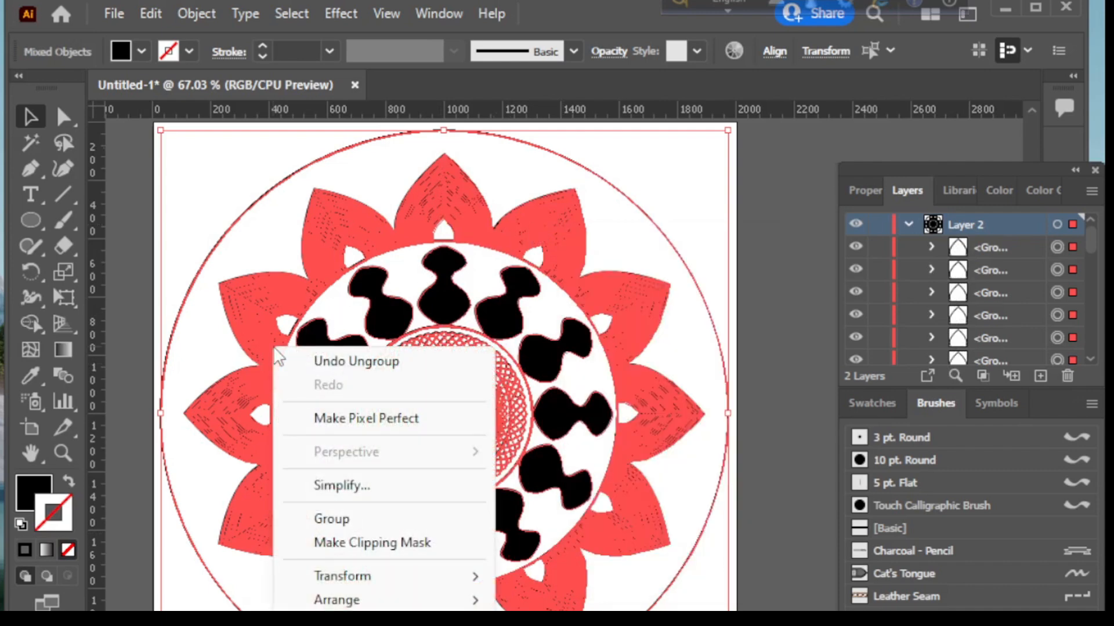
{"action": "left_click", "coordinate": [700, 194]}
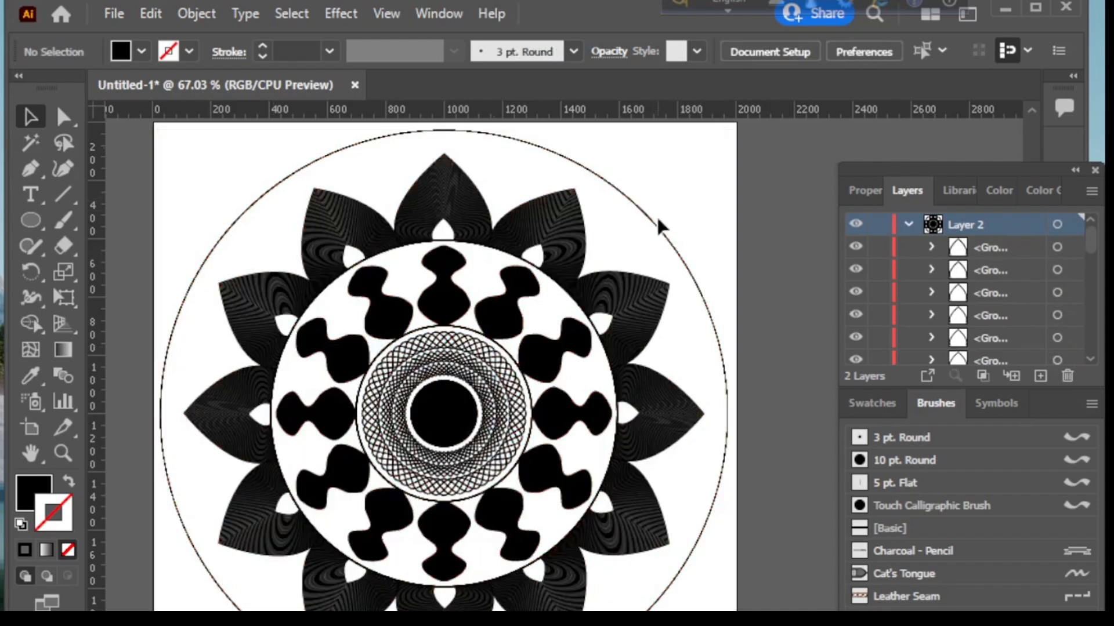
Delete all twelve stacked copies of the thin outer circle surrounding the mandala's petals.
{"action": "left_click", "coordinate": [652, 226]}
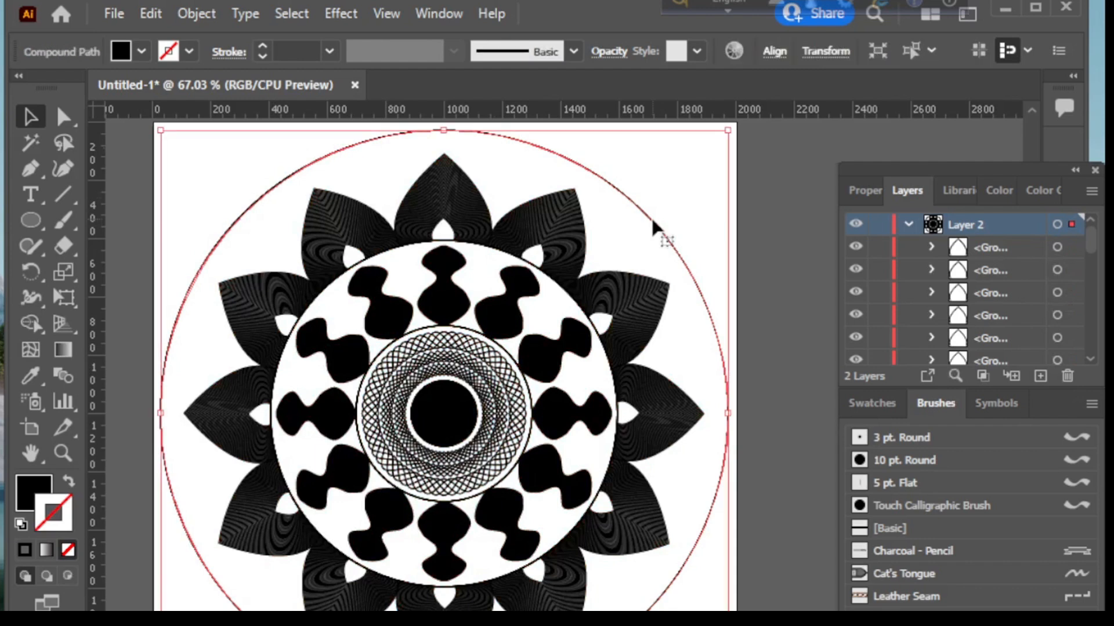
{"action": "key", "text": "Delete"}
{"action": "left_click", "coordinate": [652, 221]}
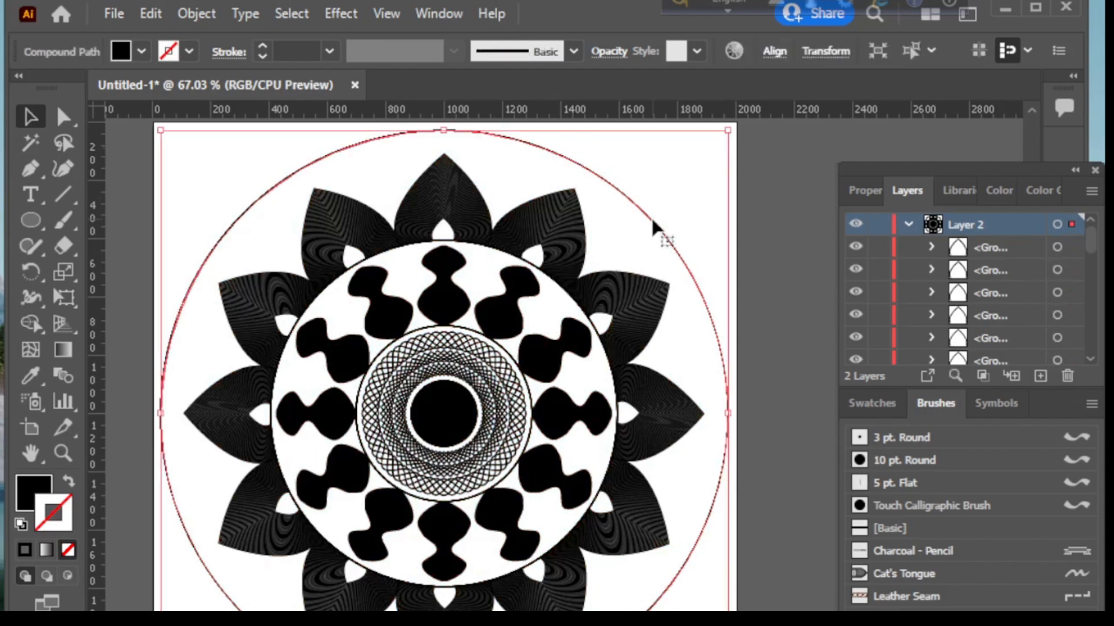
{"action": "key", "text": "Delete"}
{"action": "left_click", "coordinate": [652, 222]}
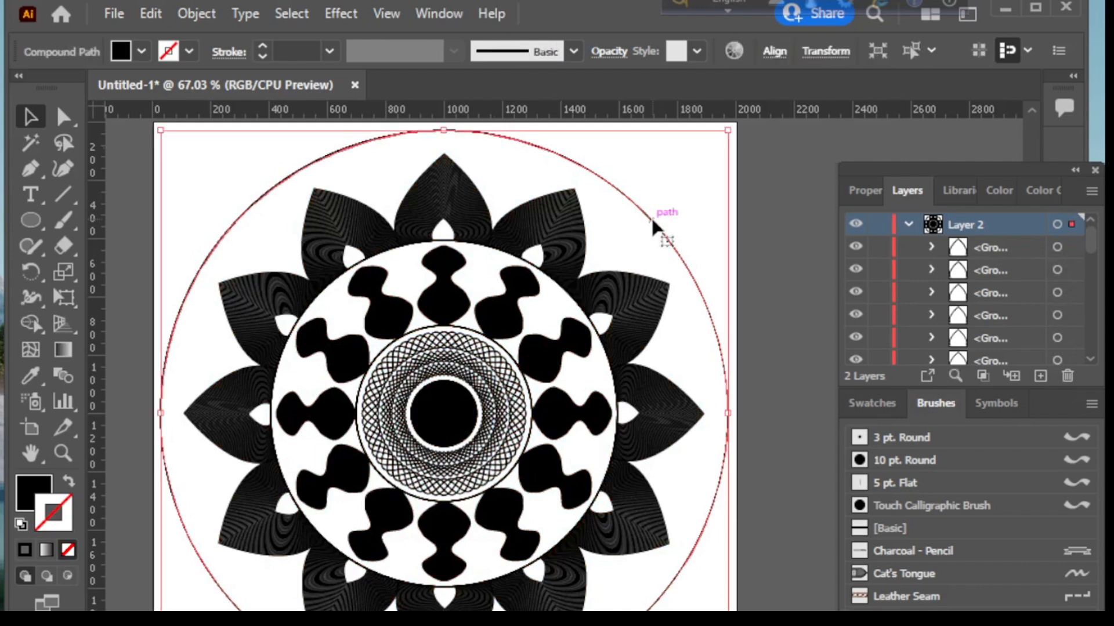
{"action": "key", "text": "Delete"}
{"action": "left_click", "coordinate": [652, 219]}
{"action": "key", "text": "Delete"}
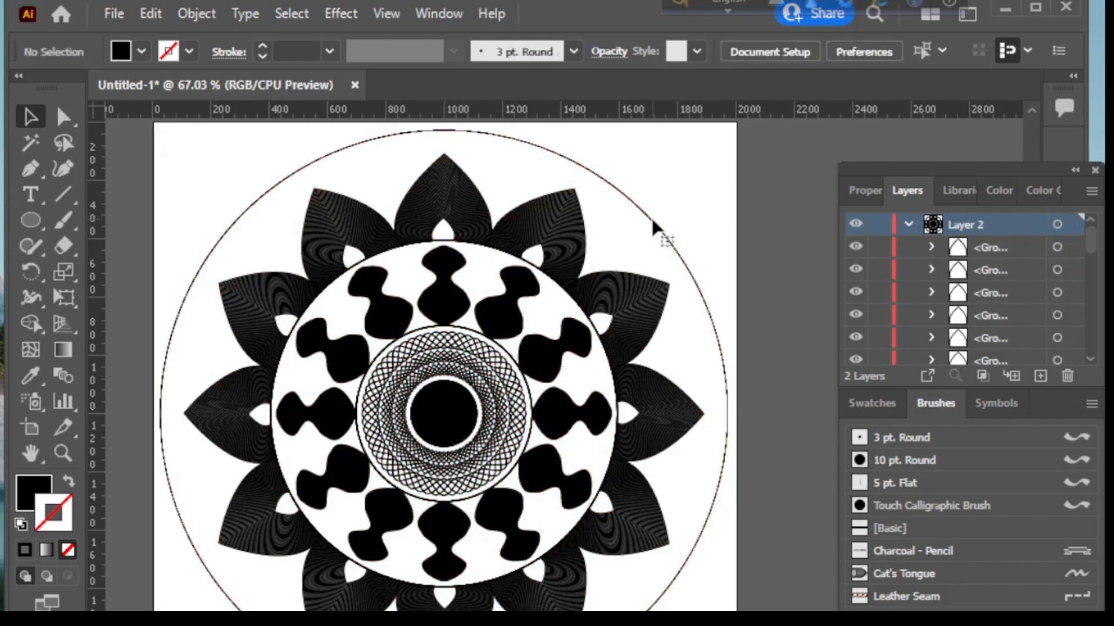
{"action": "left_click", "coordinate": [651, 216]}
{"action": "key", "text": "Delete"}
{"action": "left_click", "coordinate": [651, 216]}
{"action": "key", "text": "Delete"}
{"action": "left_click", "coordinate": [651, 216]}
{"action": "key", "text": "Delete"}
{"action": "left_click", "coordinate": [651, 216]}
{"action": "key", "text": "Delete"}
{"action": "left_click", "coordinate": [651, 215]}
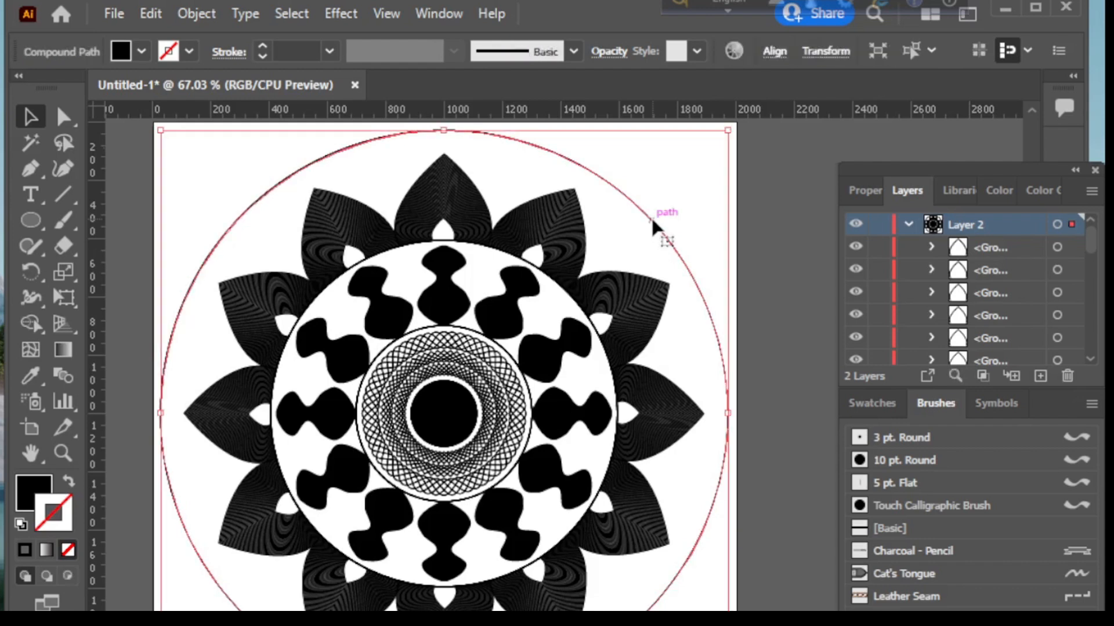
{"action": "key", "text": "Delete"}
{"action": "left_click", "coordinate": [651, 215]}
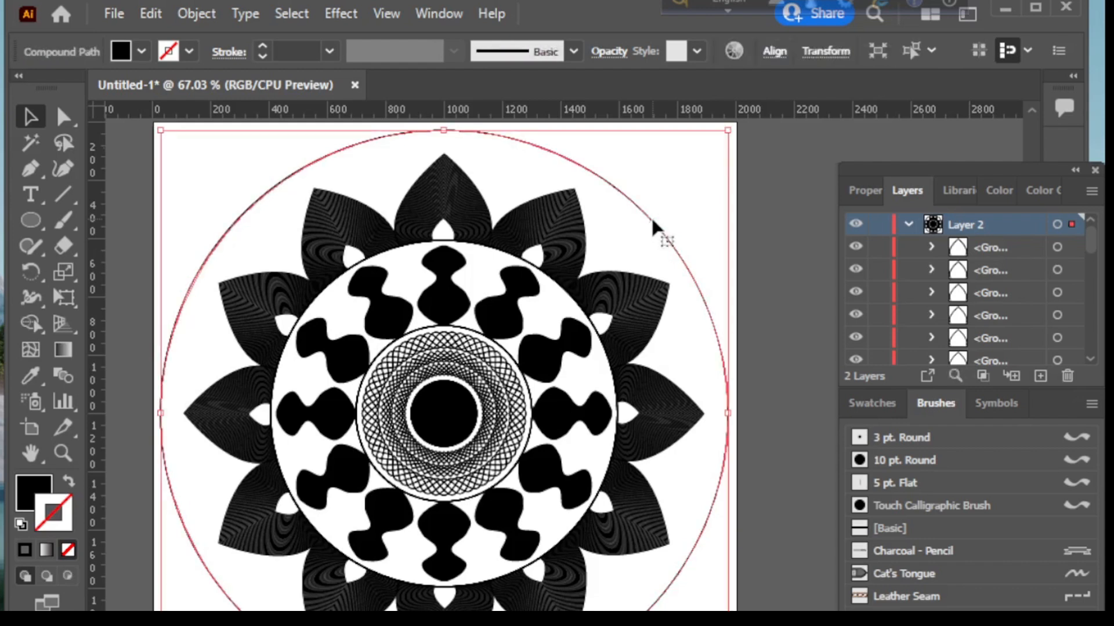
{"action": "key", "text": "Delete"}
{"action": "left_click", "coordinate": [651, 216]}
{"action": "key", "text": "Delete"}
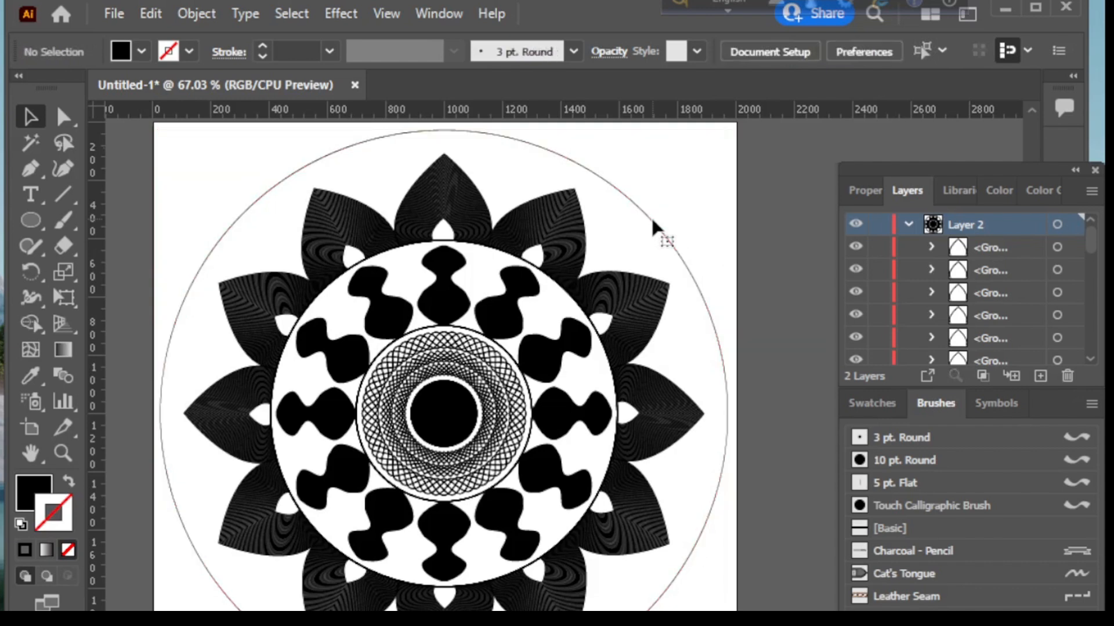
{"action": "left_click", "coordinate": [652, 221]}
{"action": "key", "text": "Delete"}
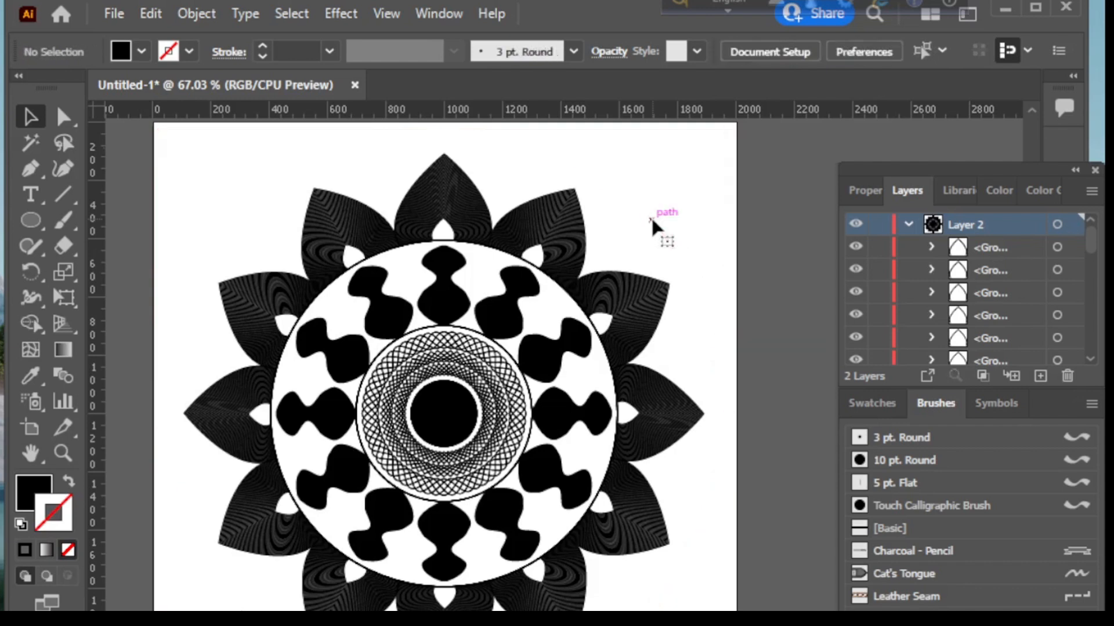